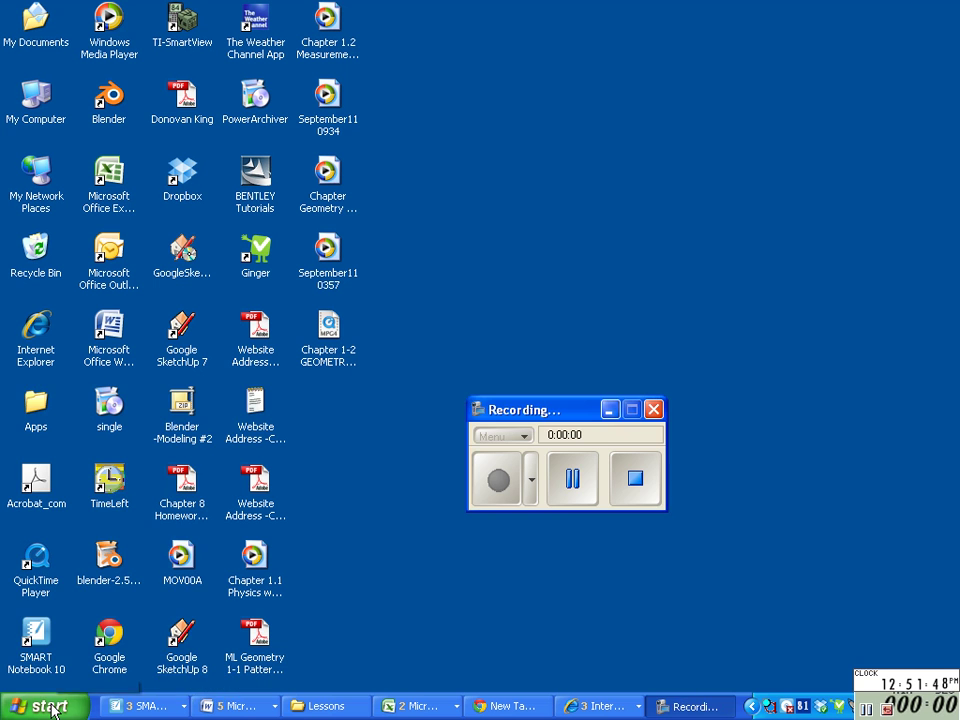
Launch Excel 2007 from Start > Programs > Microsoft Office and minimize the recorder window
{"action": "left_click", "coordinate": [58, 706]}
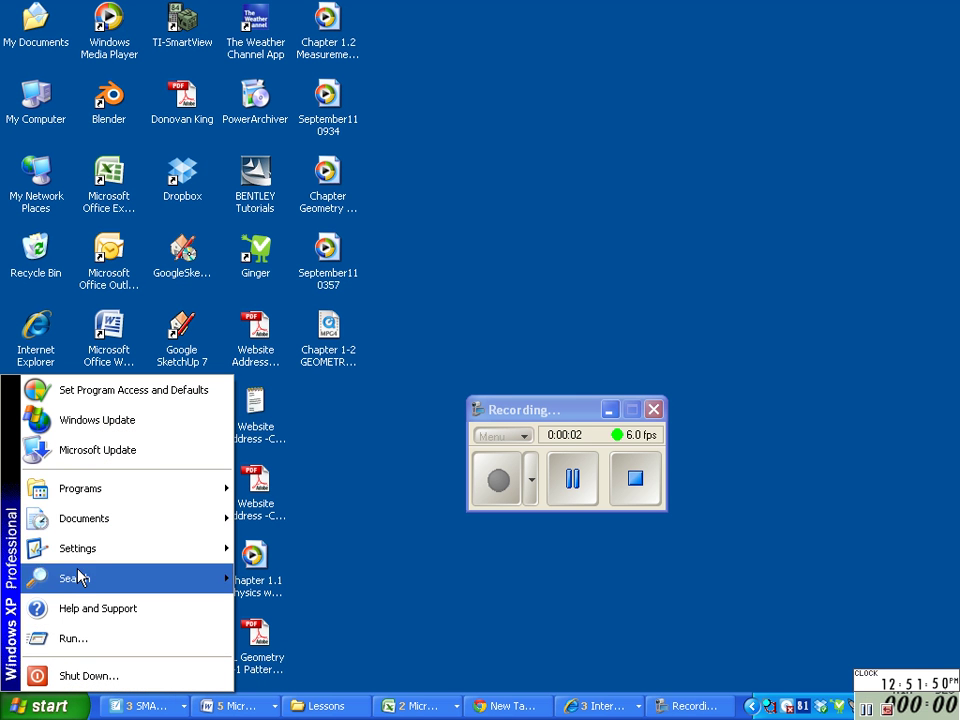
{"action": "mouse_move", "coordinate": [113, 500]}
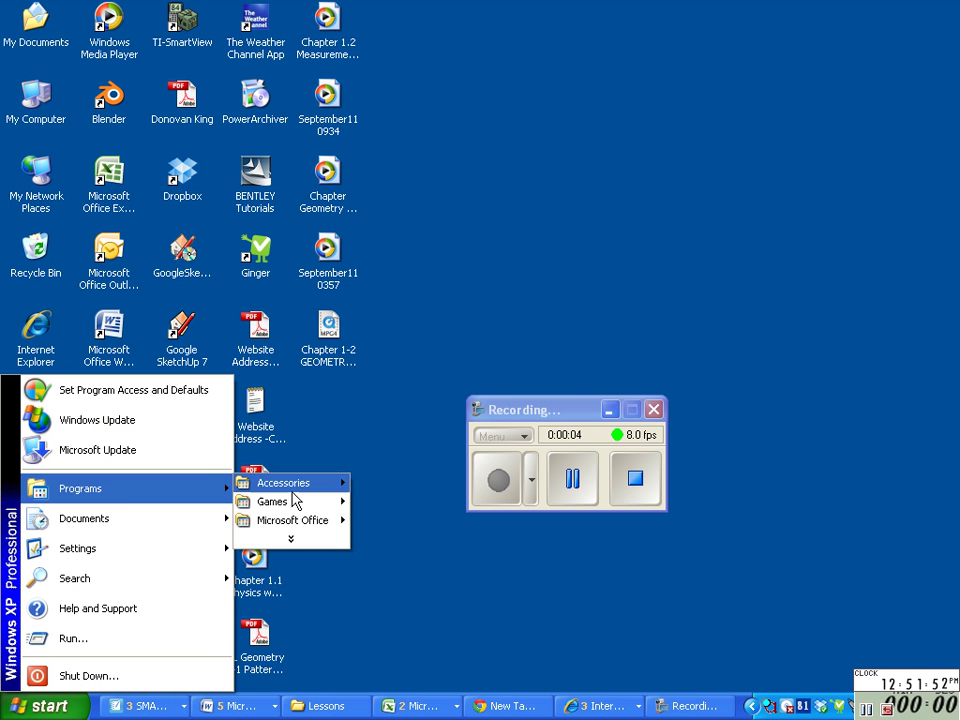
{"action": "mouse_move", "coordinate": [314, 527]}
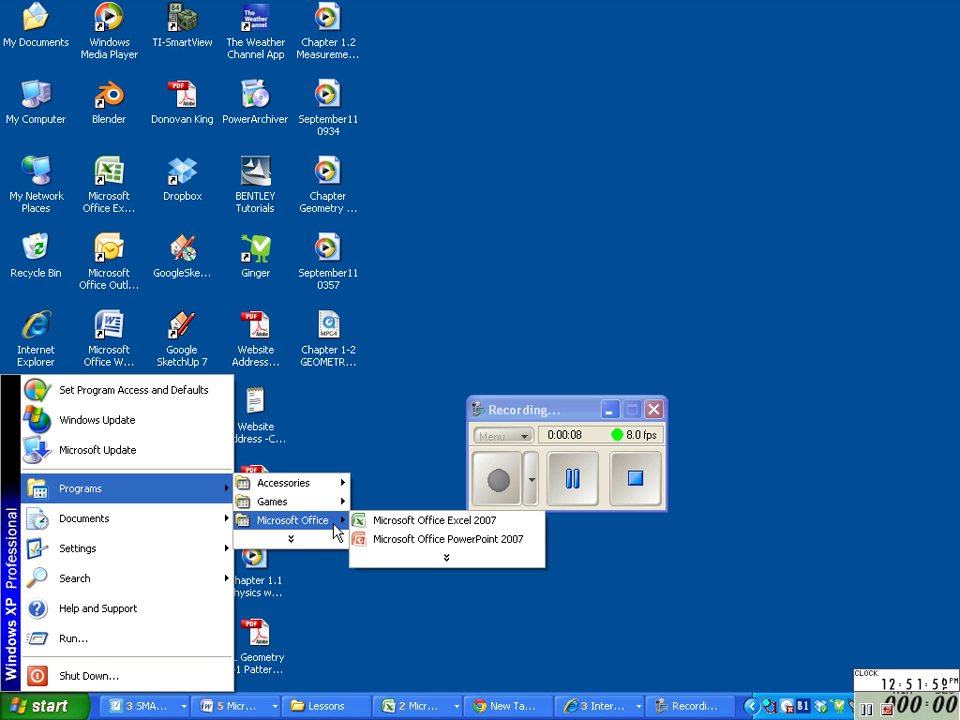
{"action": "mouse_move", "coordinate": [442, 558]}
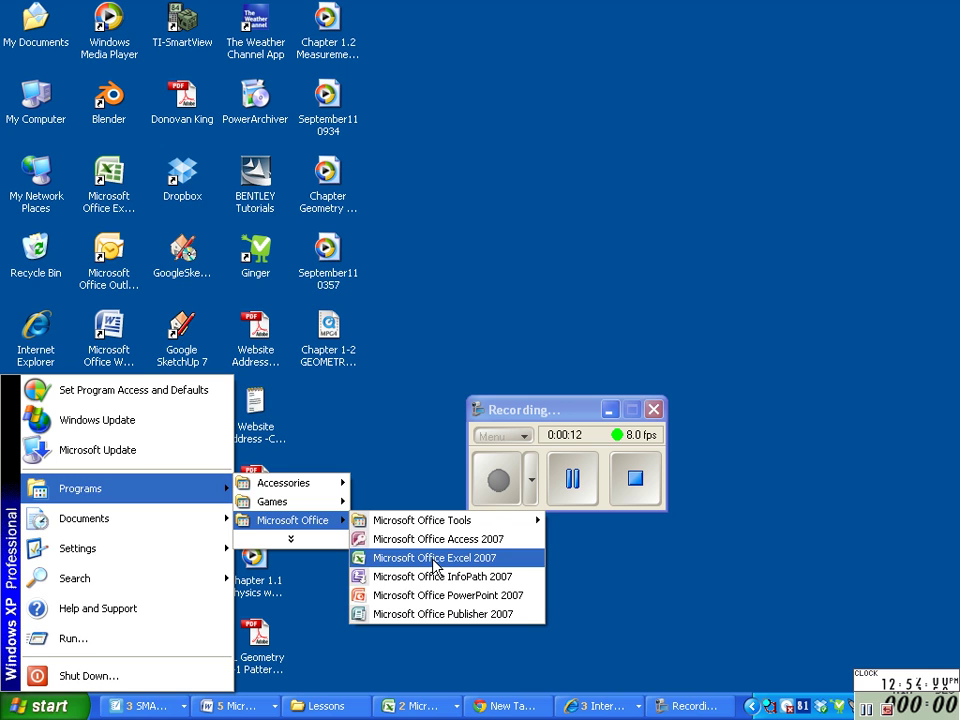
{"action": "left_click", "coordinate": [435, 558]}
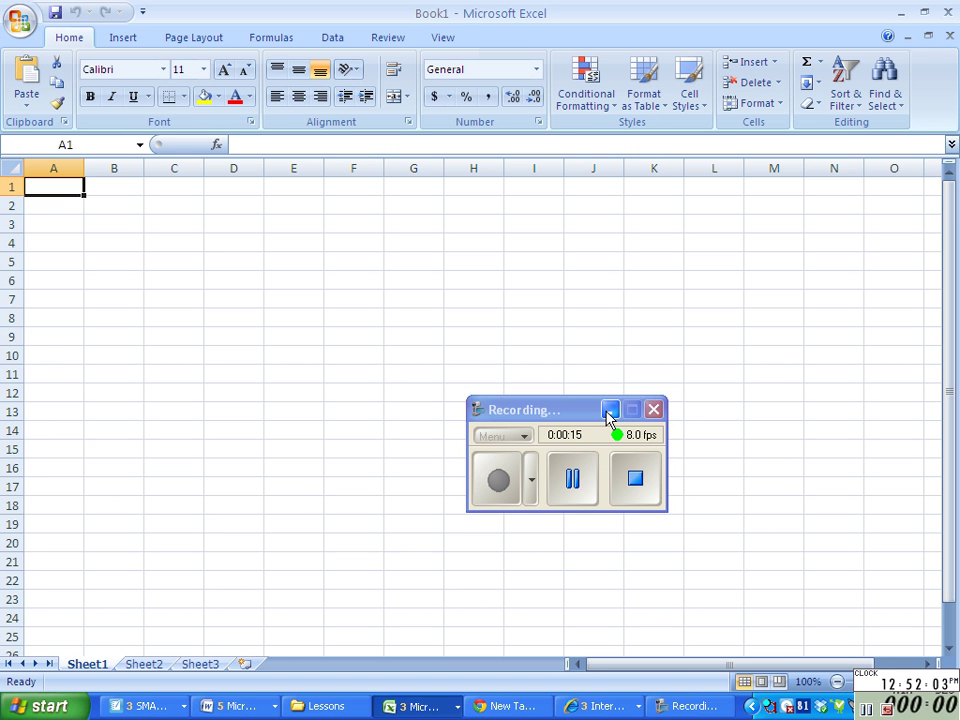
{"action": "left_click", "coordinate": [609, 411]}
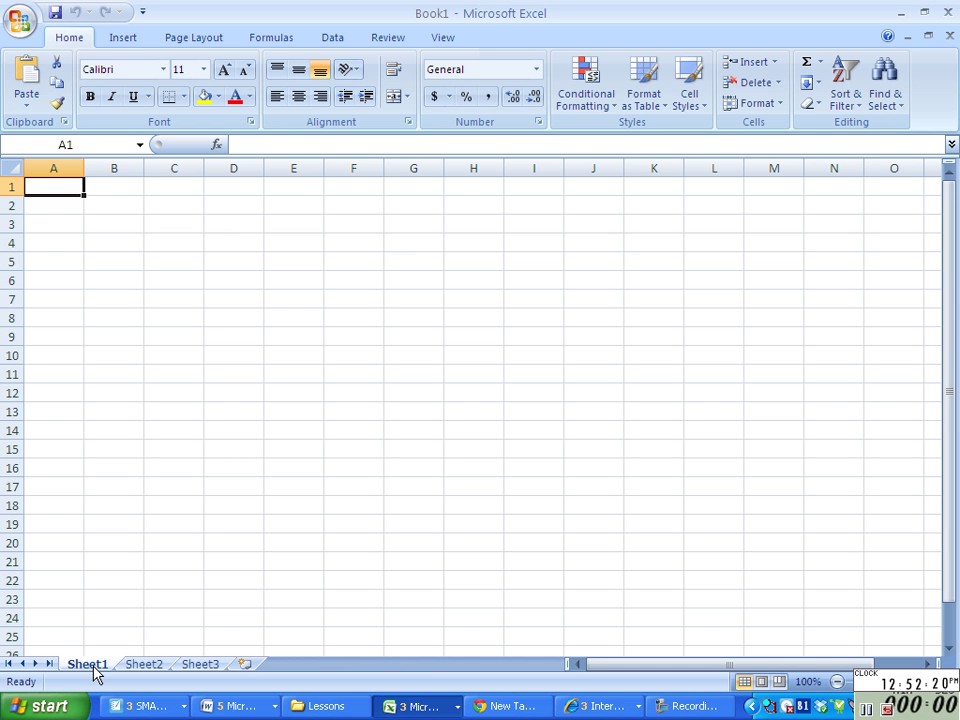
Rename Sheet1 to Semester 1 and Sheet2 to Semester 2, returning to Semester 1
{"action": "double_click", "coordinate": [90, 664]}
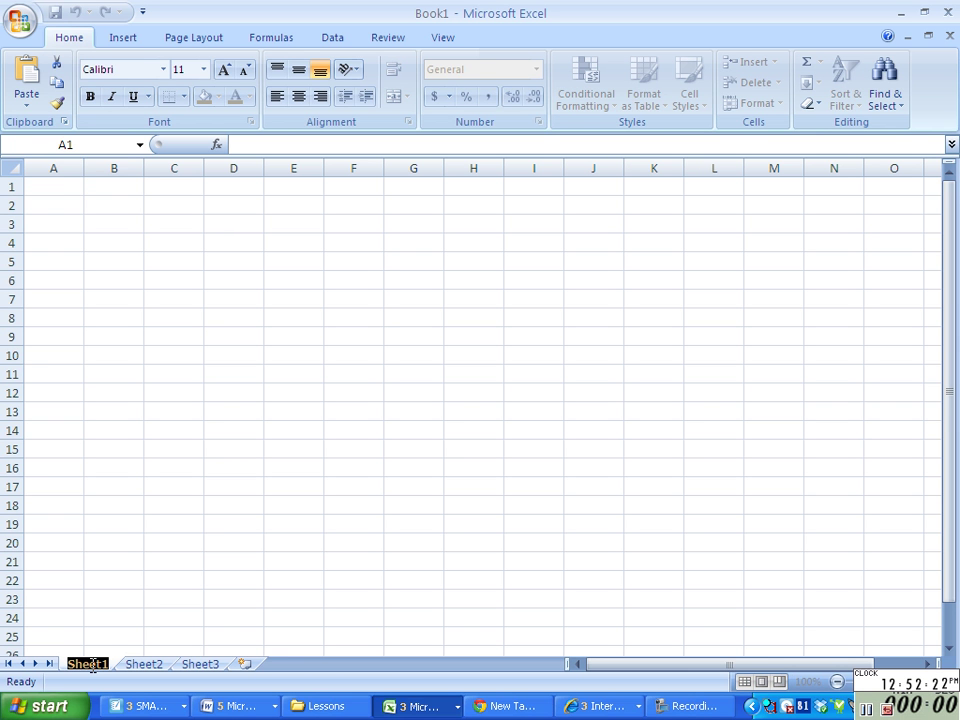
{"action": "type", "text": "Semi"}
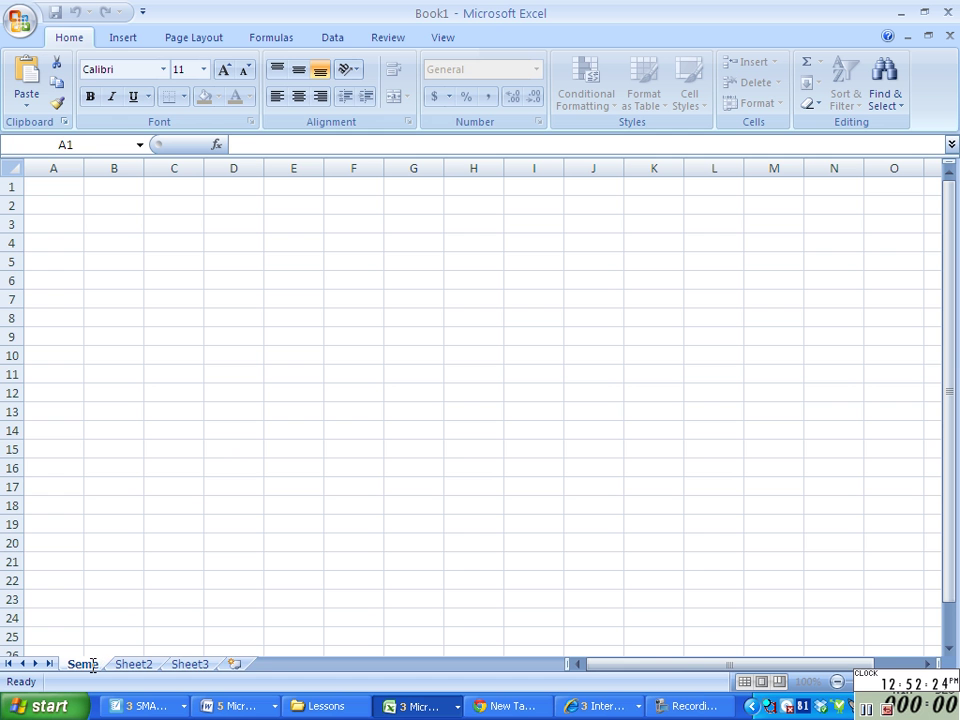
{"action": "type", "text": "ster 1"}
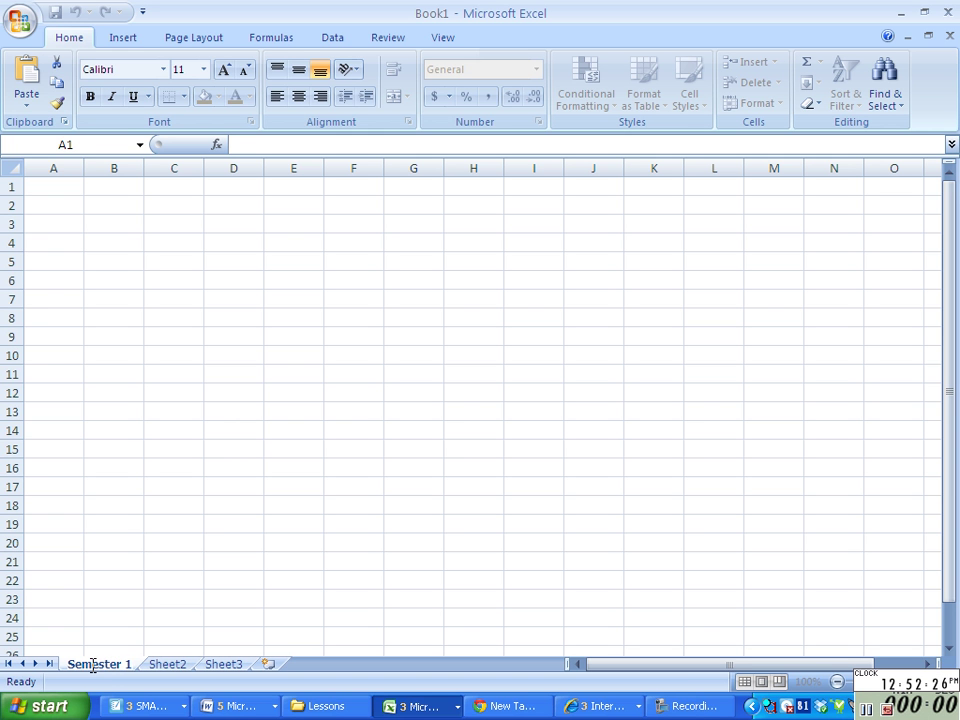
{"action": "key", "text": "Return"}
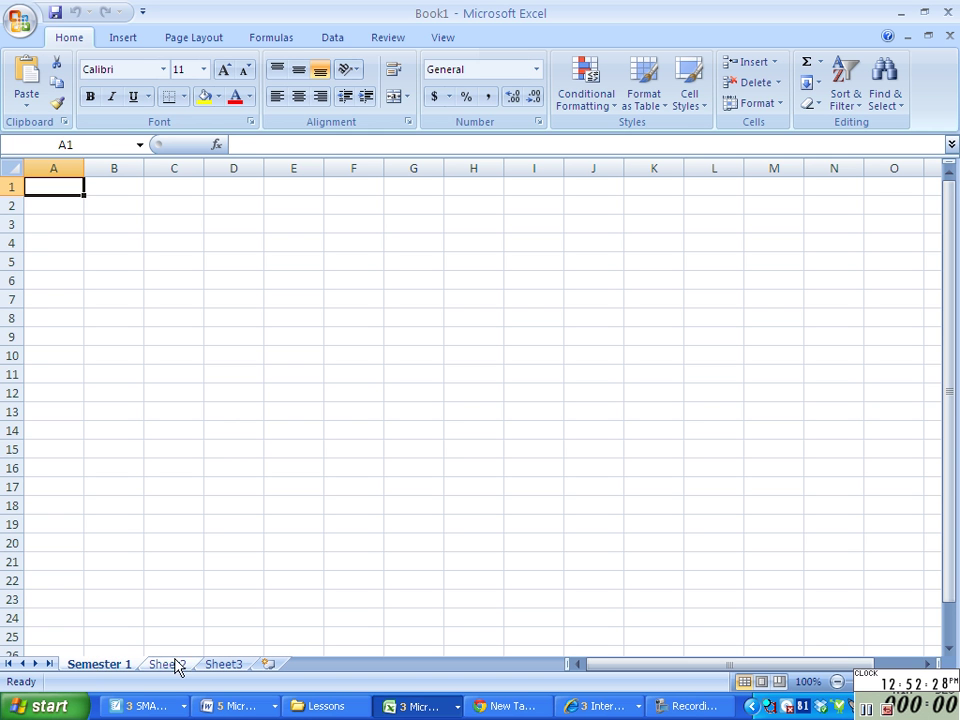
{"action": "left_click", "coordinate": [163, 666]}
{"action": "double_click", "coordinate": [164, 665]}
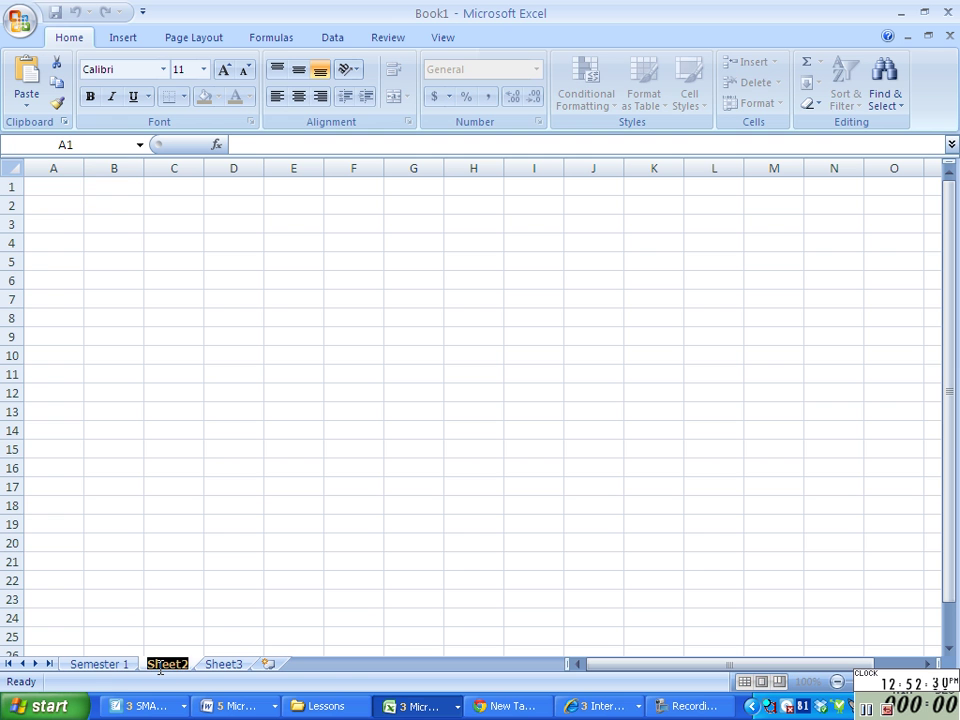
{"action": "type", "text": "Semes"}
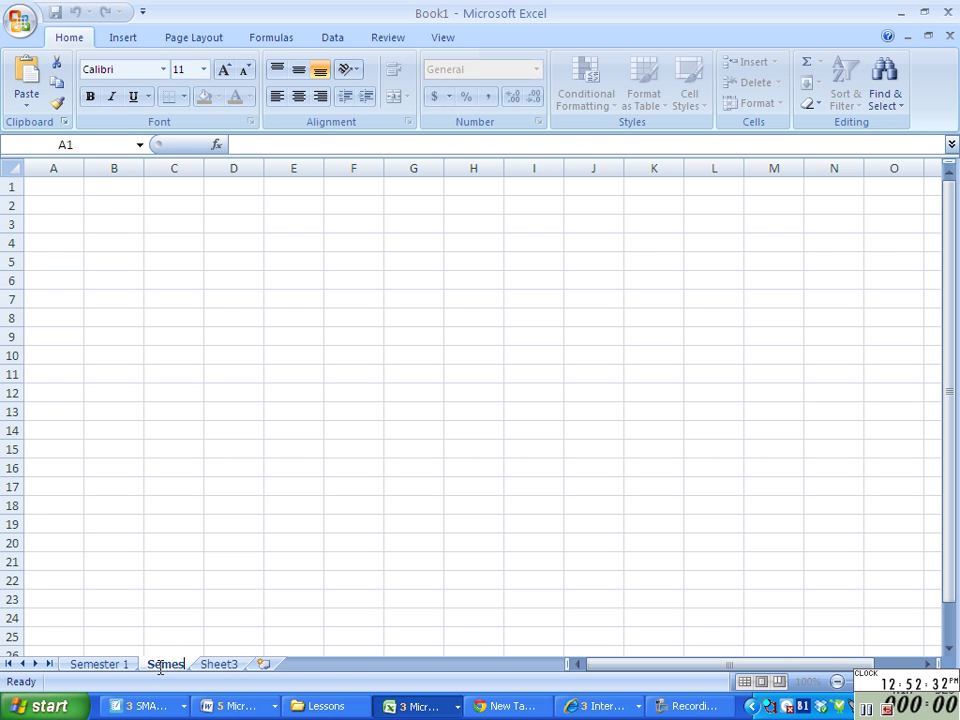
{"action": "type", "text": "ter 2"}
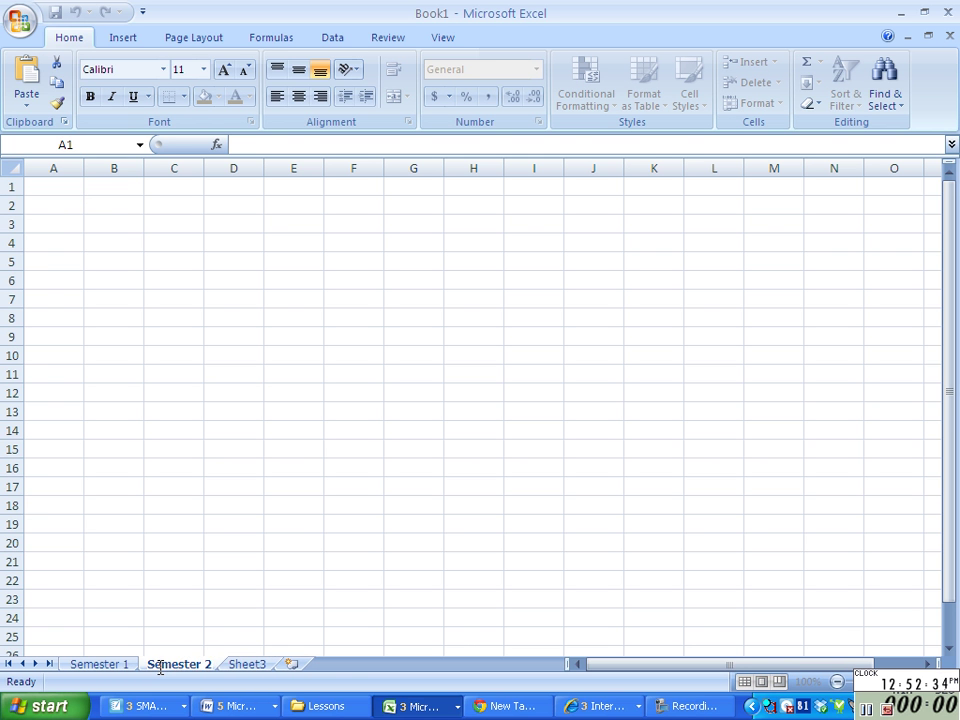
{"action": "left_click", "coordinate": [106, 666]}
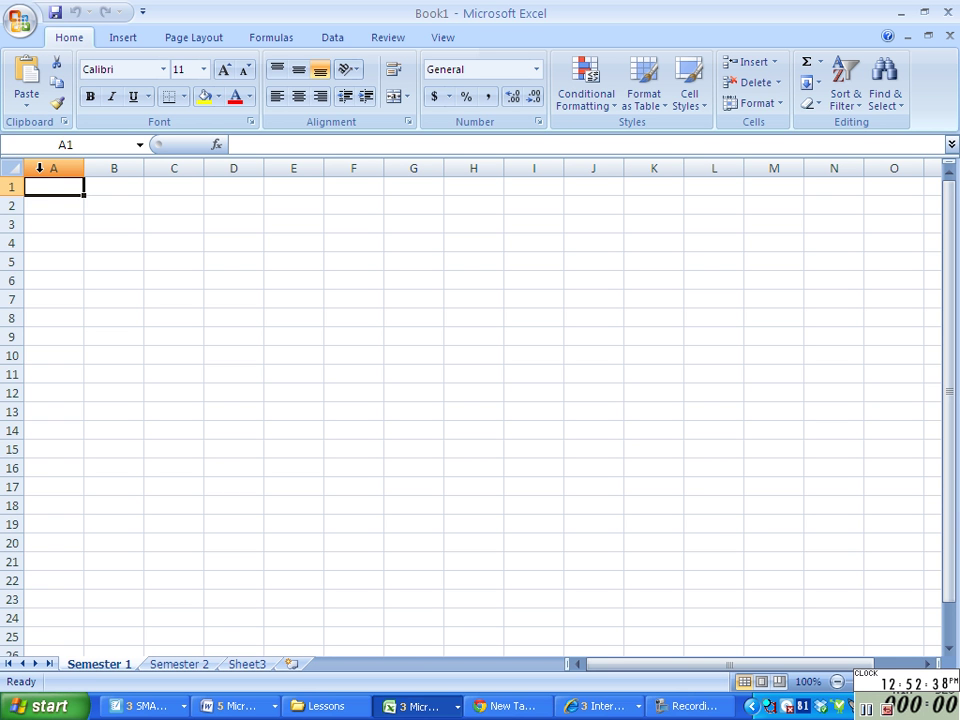
Enter the label Card Marking 1 in A2 and the value 3.33 in B2
{"action": "left_click", "coordinate": [59, 205]}
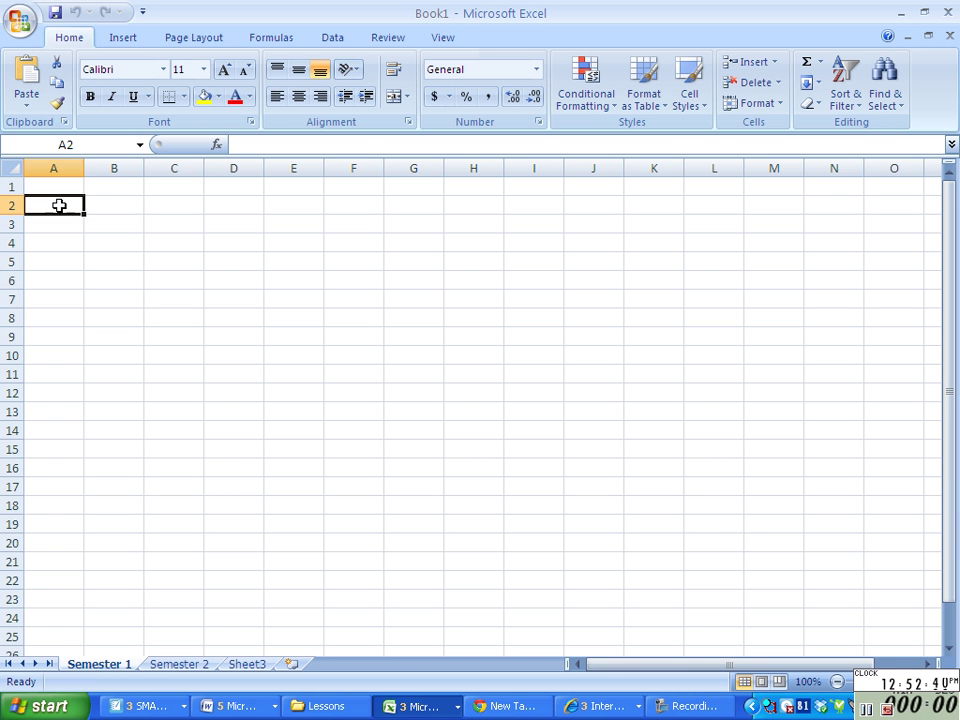
{"action": "type", "text": "Ca"}
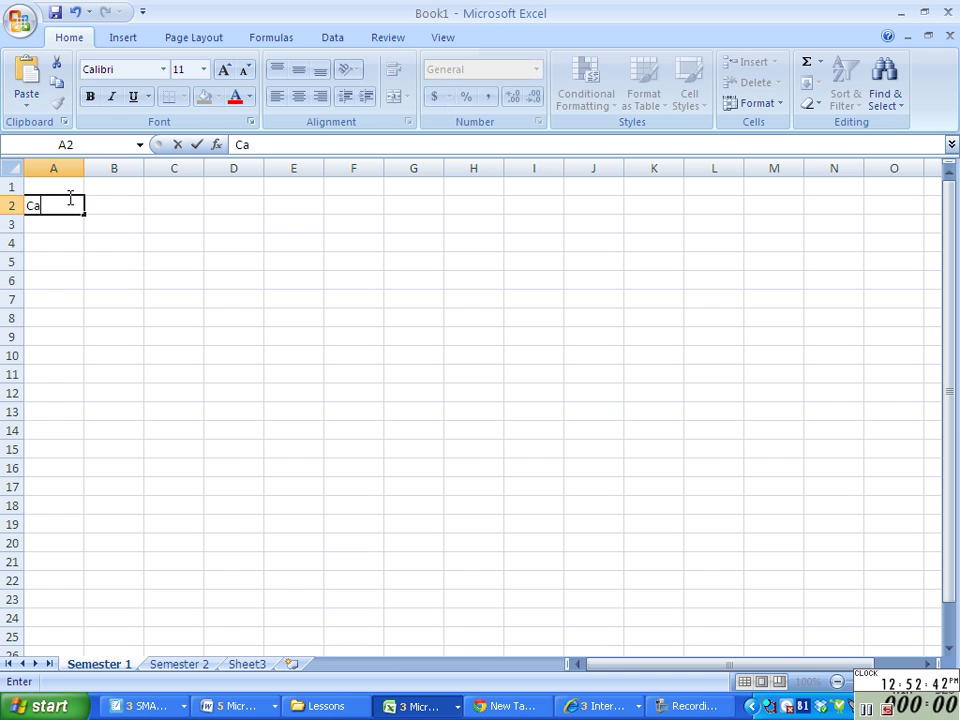
{"action": "type", "text": "rd ,"}
{"action": "key", "text": "ctrl+Return"}
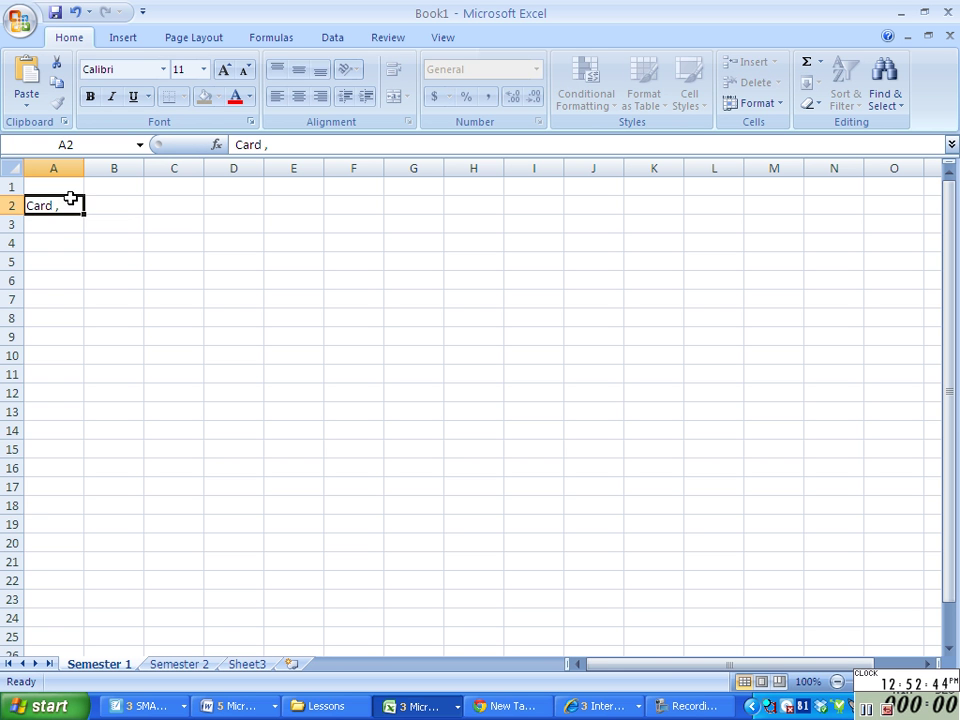
{"action": "key", "text": "BackSpace"}
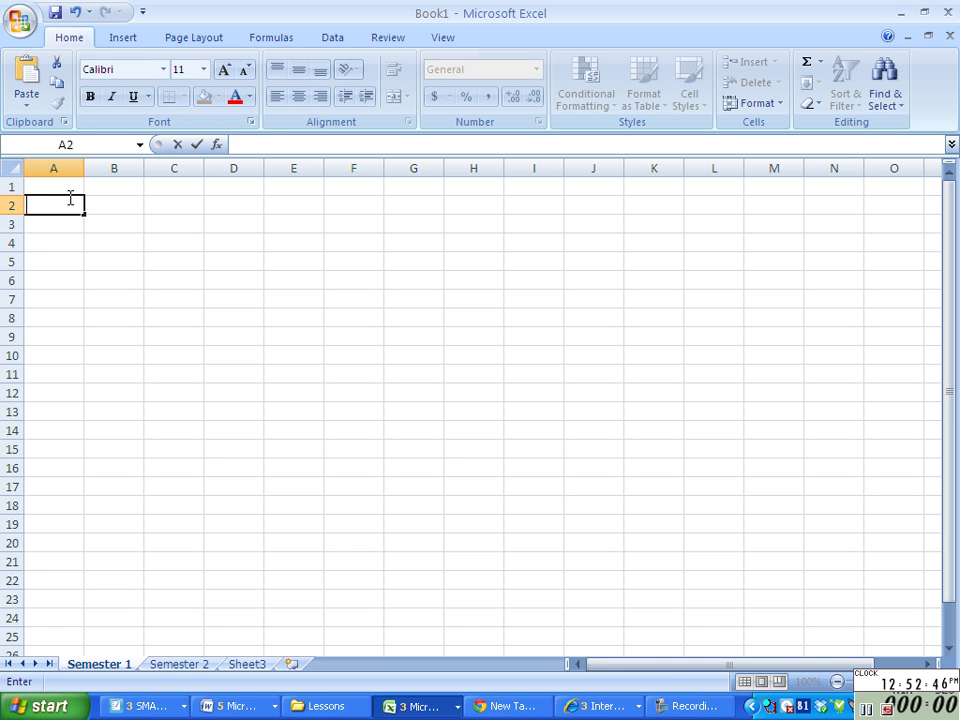
{"action": "type", "text": "Card Mar"}
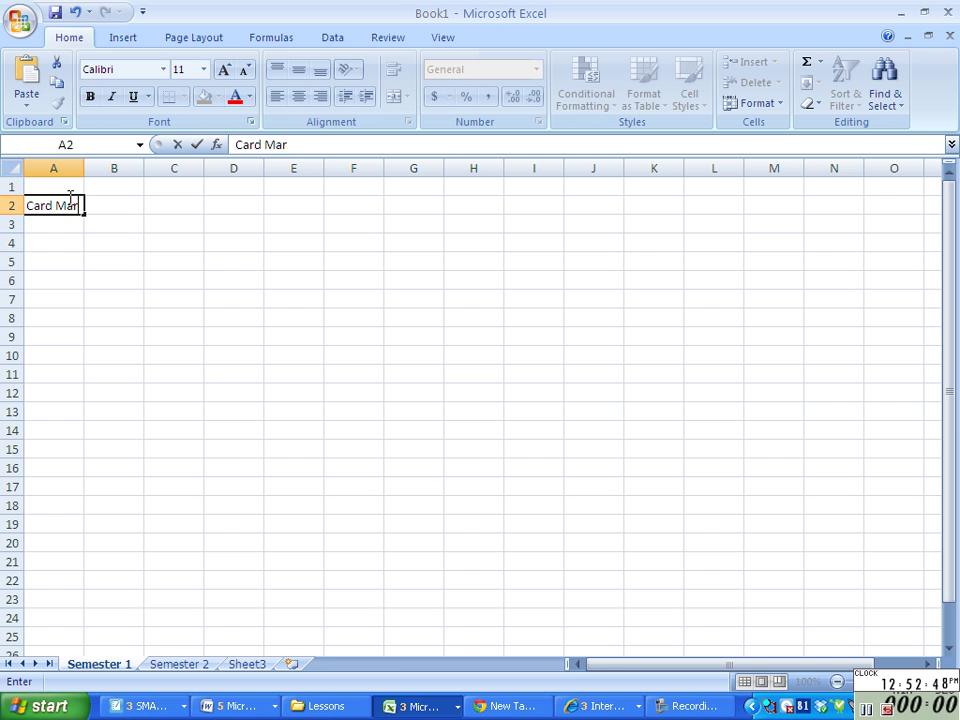
{"action": "type", "text": "king 1"}
{"action": "key", "text": "ctrl+Return"}
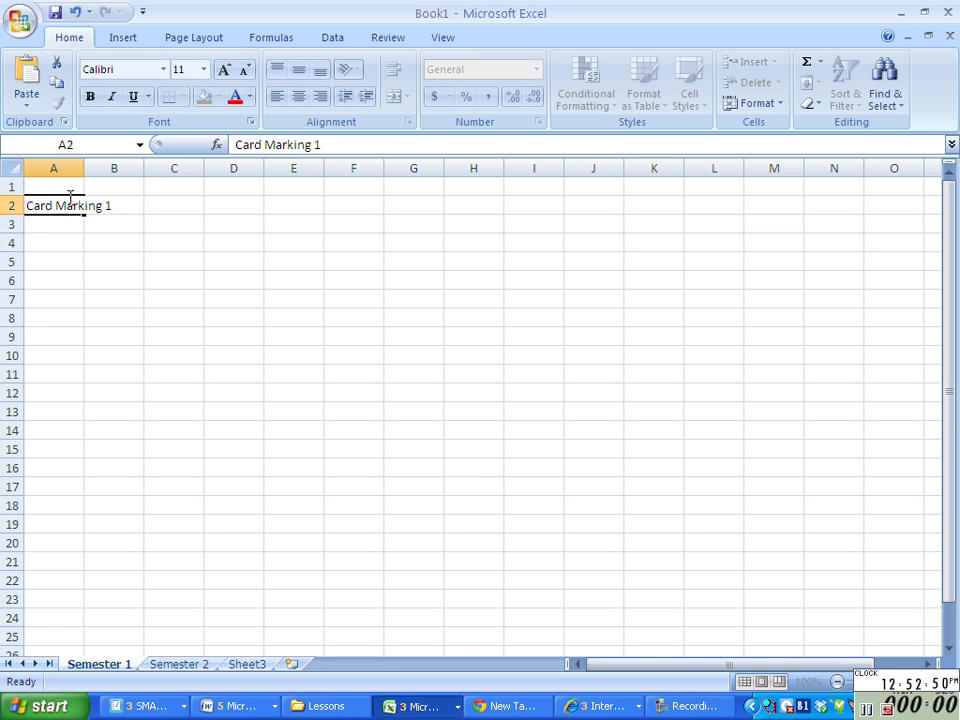
{"action": "key", "text": "Tab"}
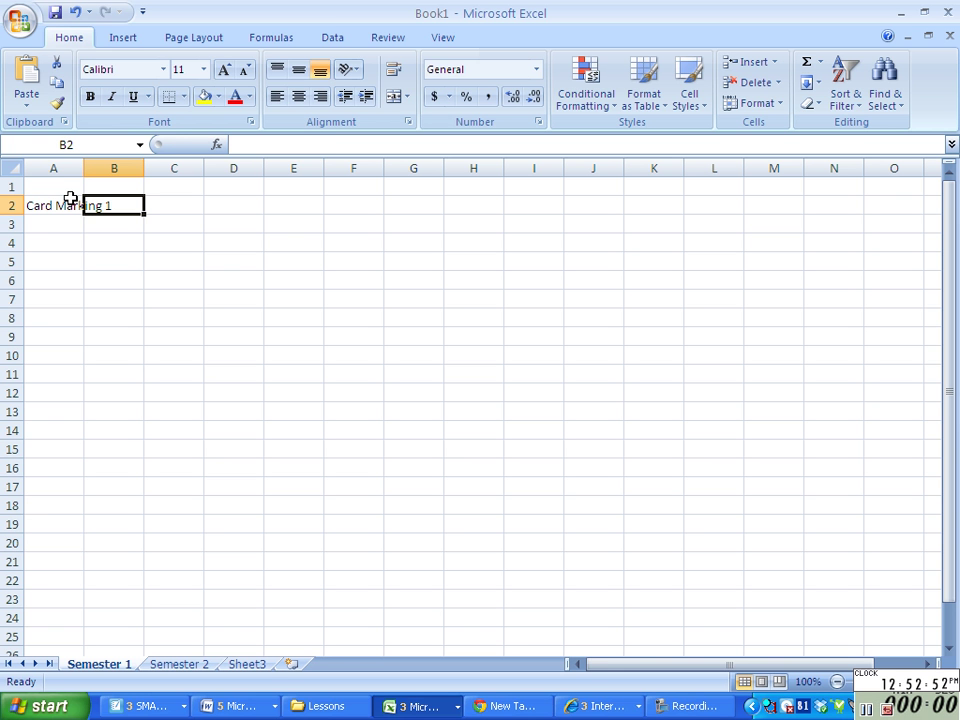
{"action": "type", "text": "3.33"}
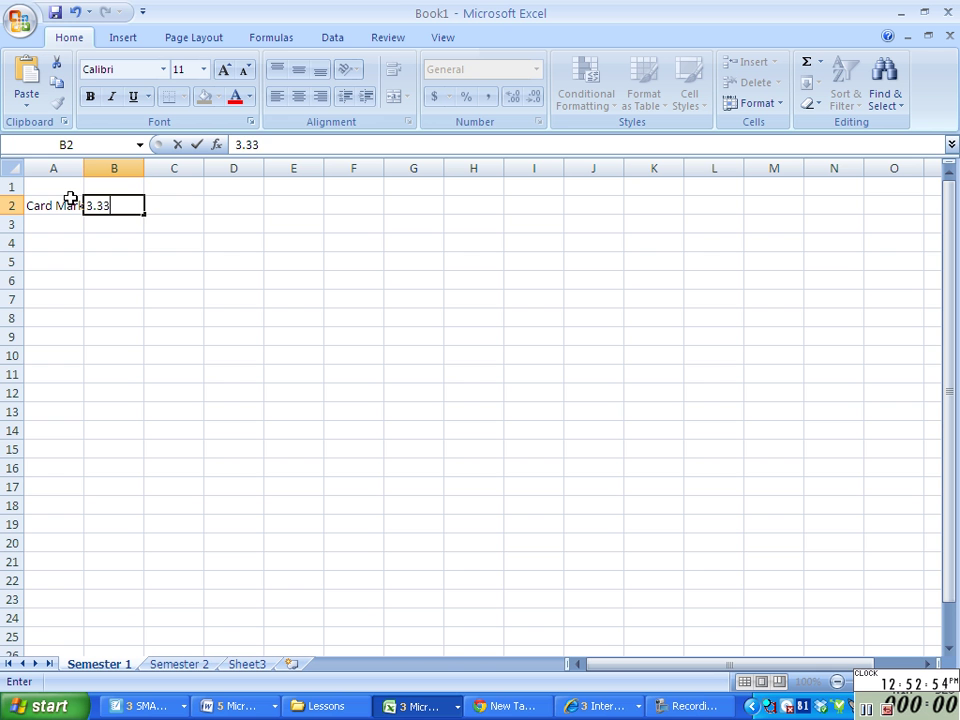
{"action": "left_click", "coordinate": [99, 237]}
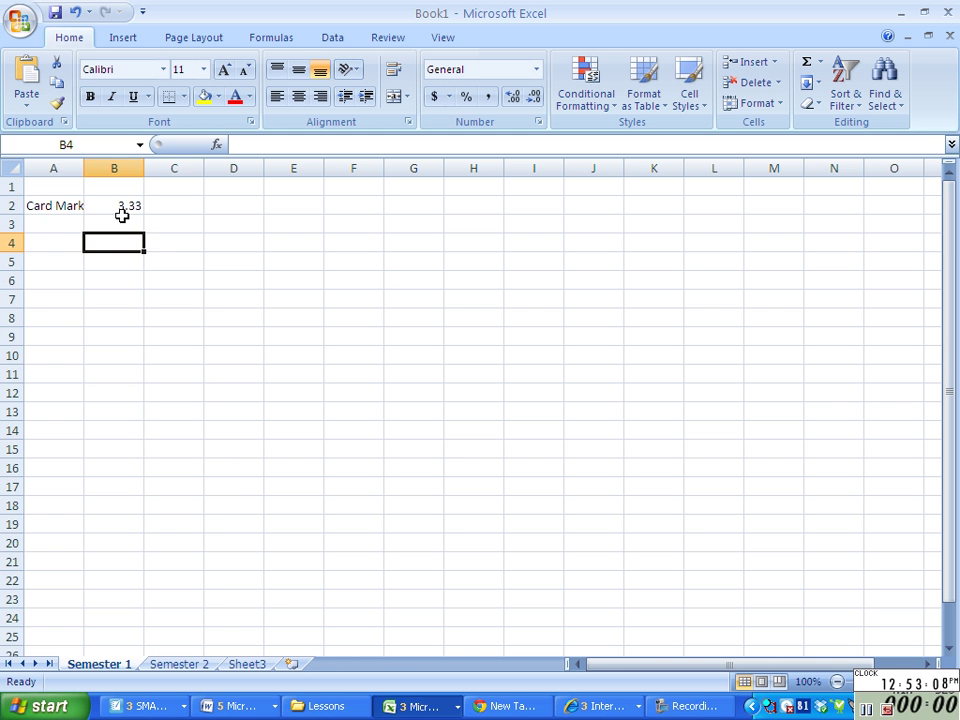
{"action": "left_click", "coordinate": [68, 165]}
{"action": "left_click", "coordinate": [138, 165]}
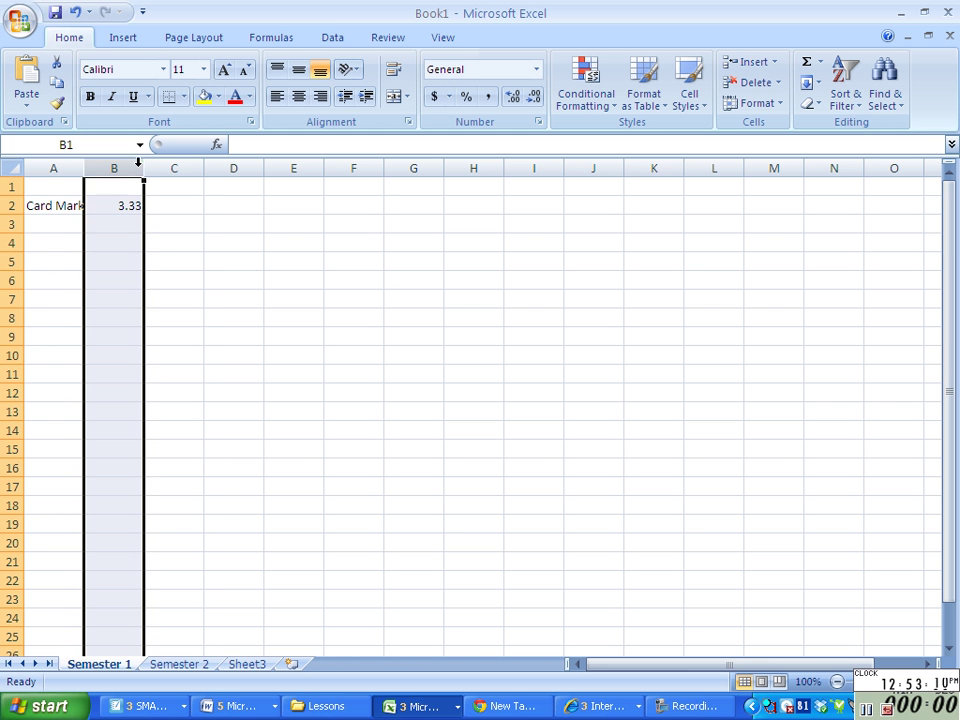
{"action": "left_click", "coordinate": [174, 165]}
{"action": "left_click", "coordinate": [246, 164]}
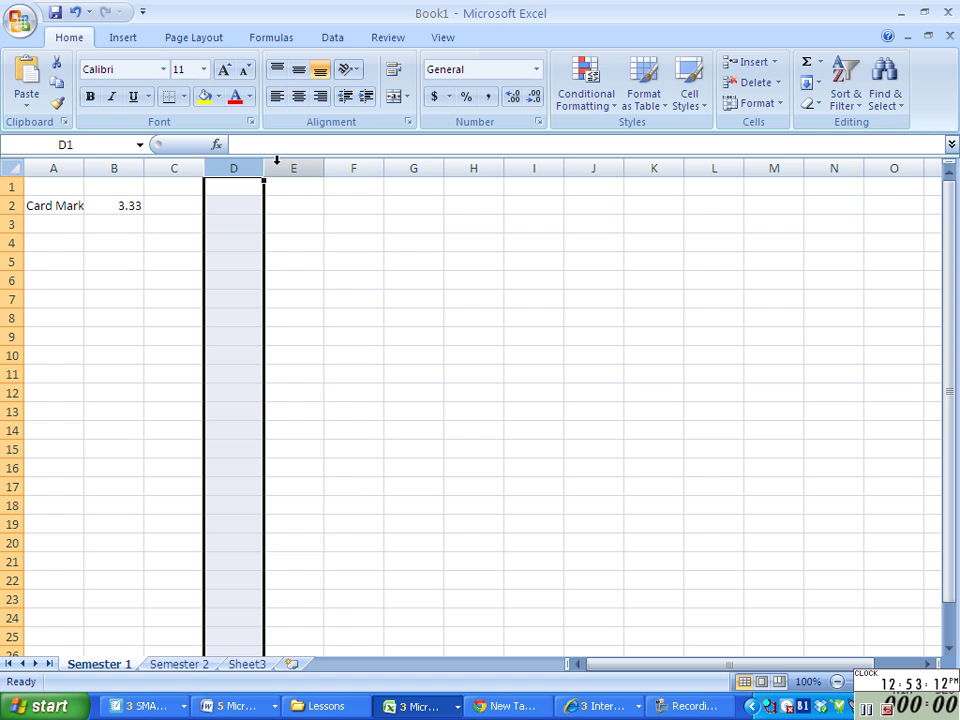
{"action": "left_click", "coordinate": [277, 163]}
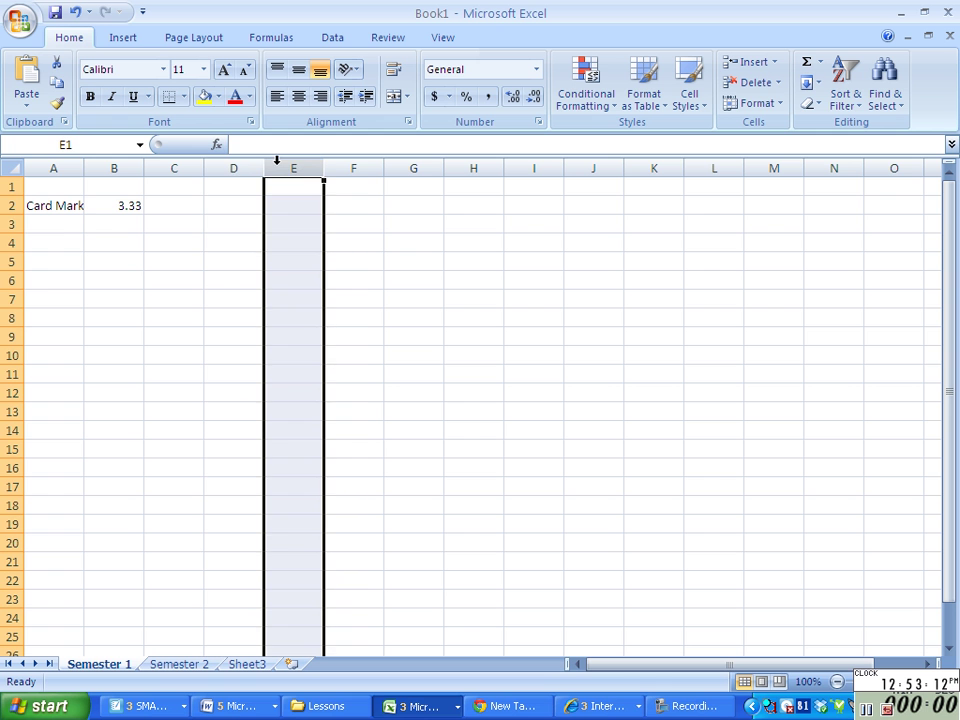
{"action": "left_click", "coordinate": [11, 206]}
{"action": "left_click", "coordinate": [8, 187]}
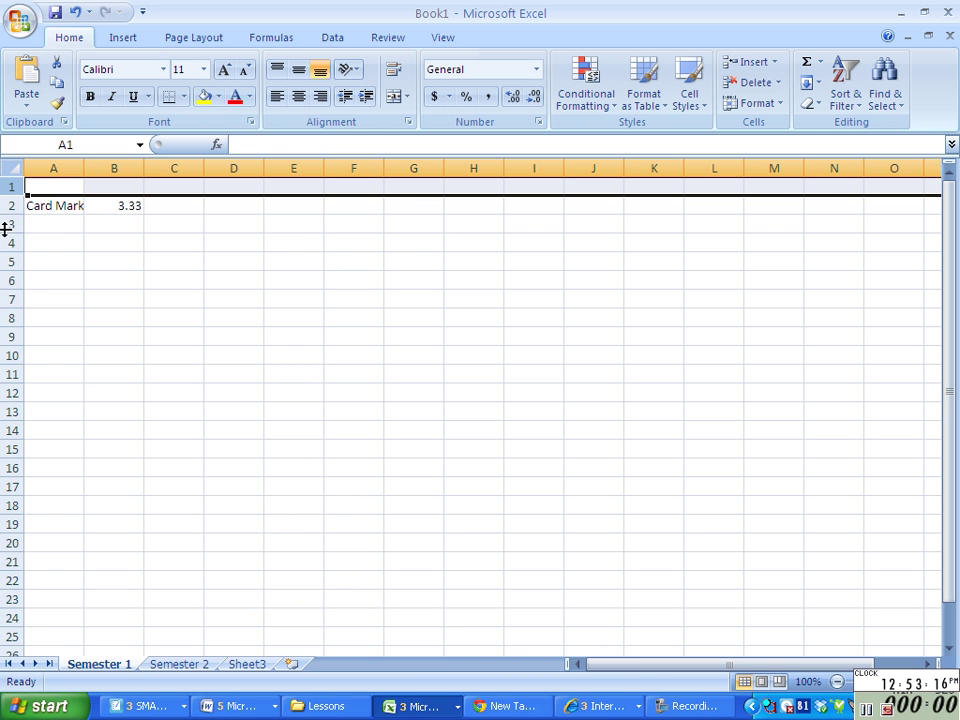
{"action": "left_click", "coordinate": [8, 242]}
{"action": "left_click", "coordinate": [11, 259]}
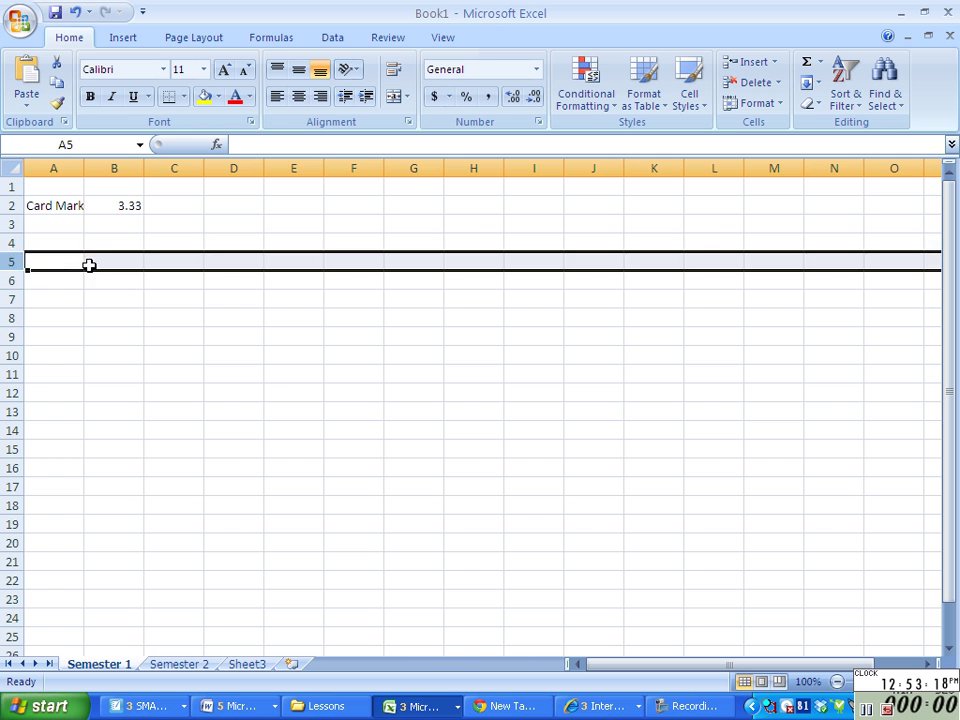
{"action": "left_click", "coordinate": [110, 239]}
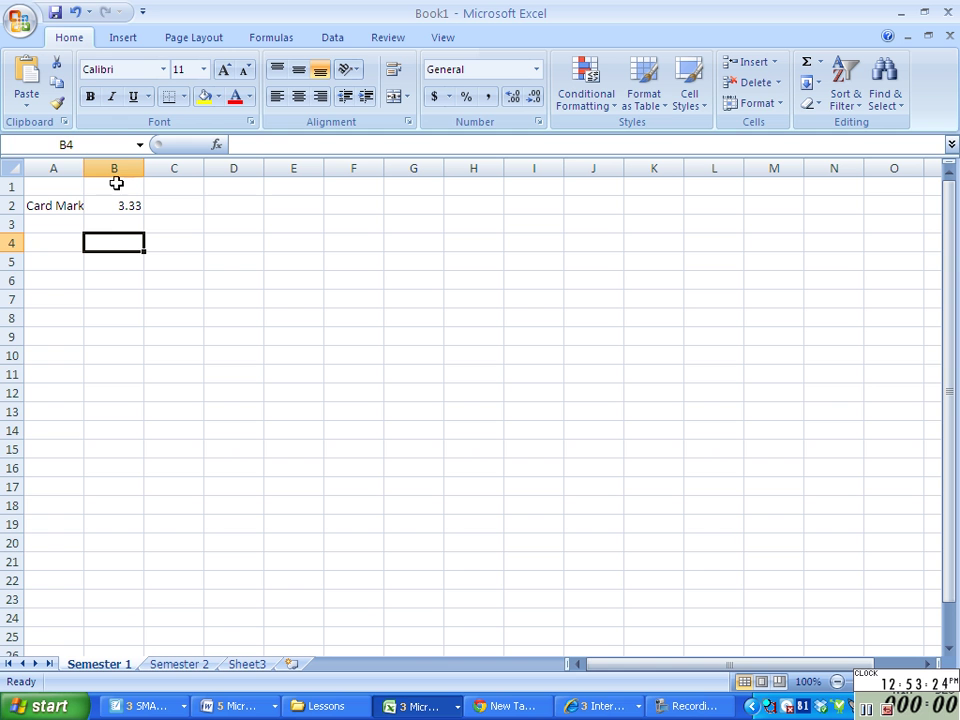
{"action": "left_click", "coordinate": [97, 141]}
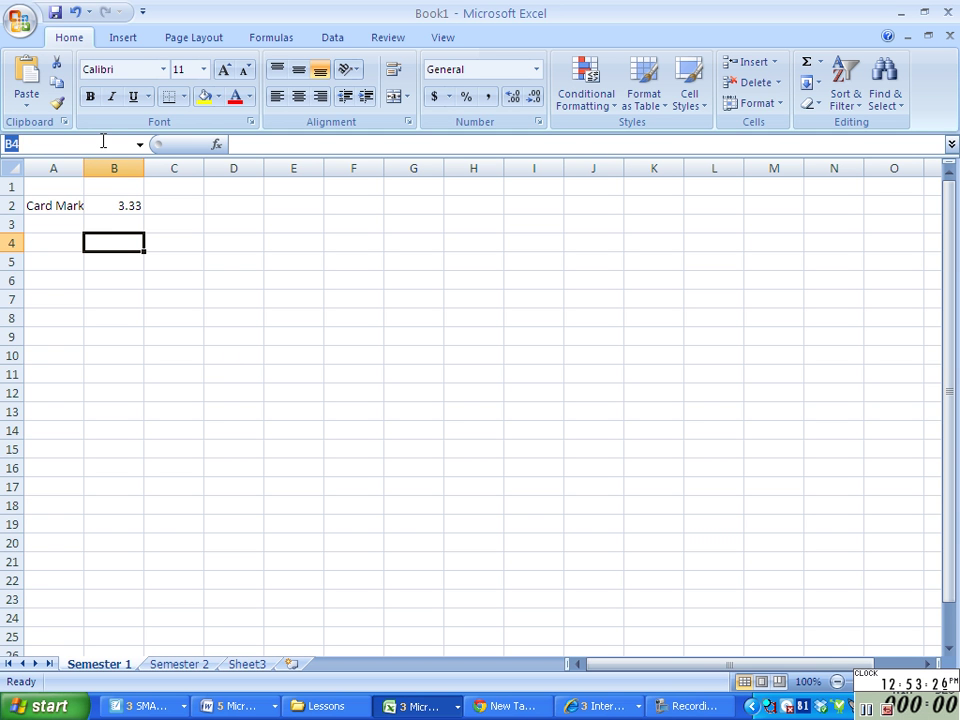
{"action": "left_click", "coordinate": [103, 141]}
{"action": "left_click", "coordinate": [103, 218]}
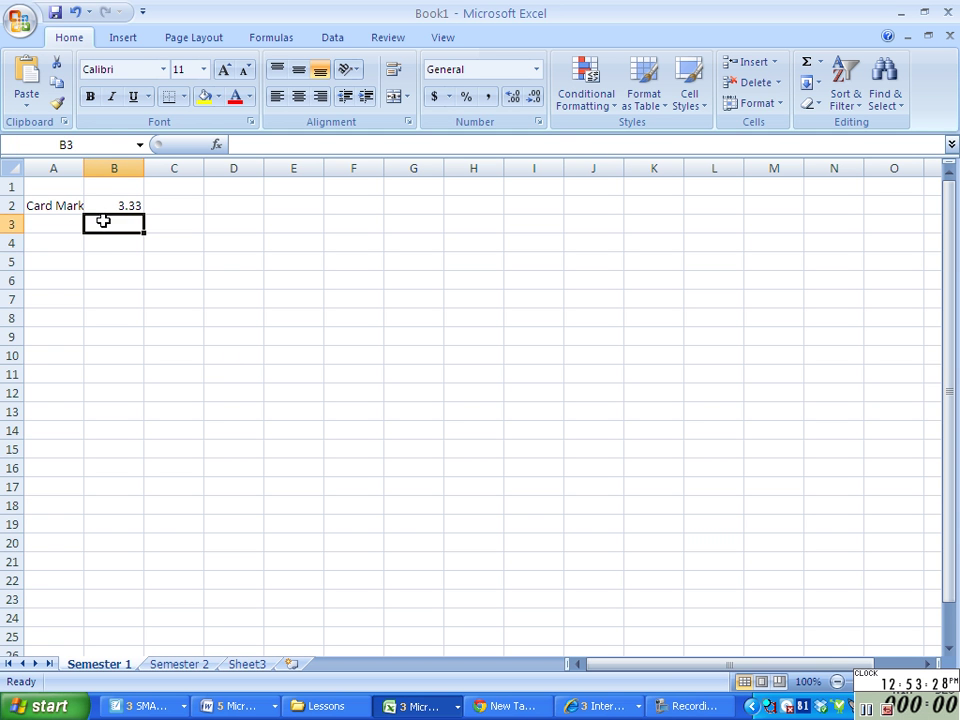
{"action": "left_click", "coordinate": [105, 245]}
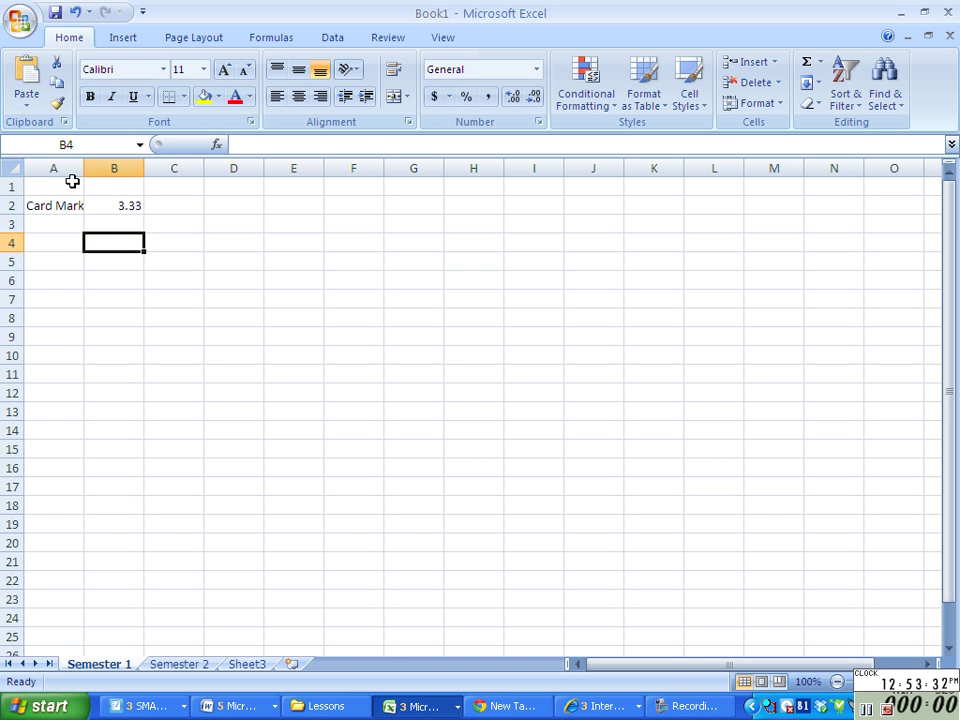
{"action": "left_click", "coordinate": [74, 206]}
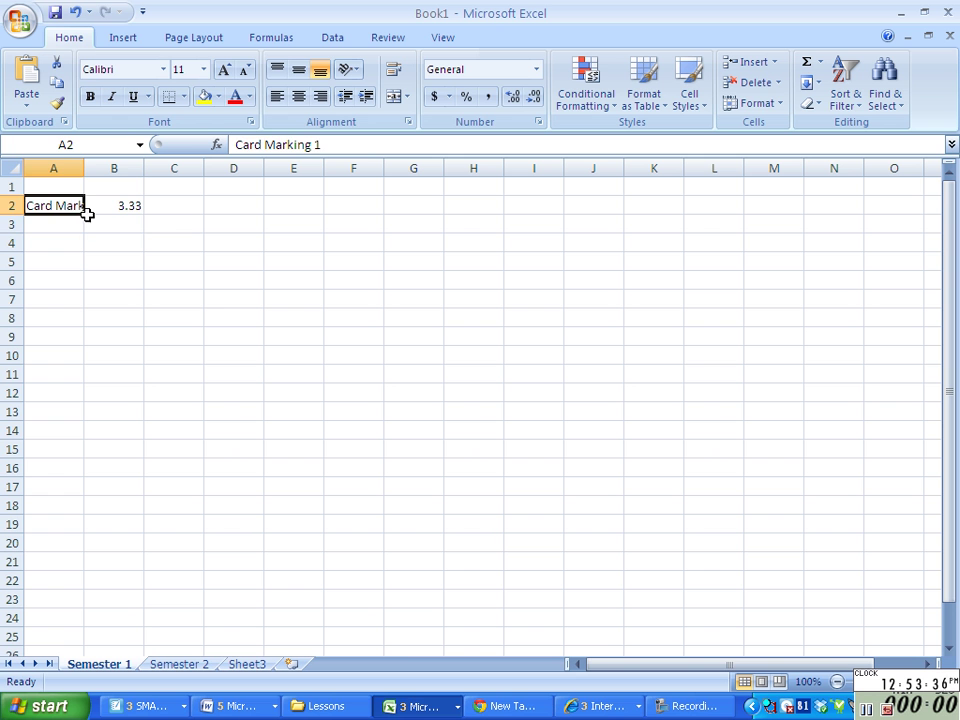
{"action": "left_click", "coordinate": [92, 224]}
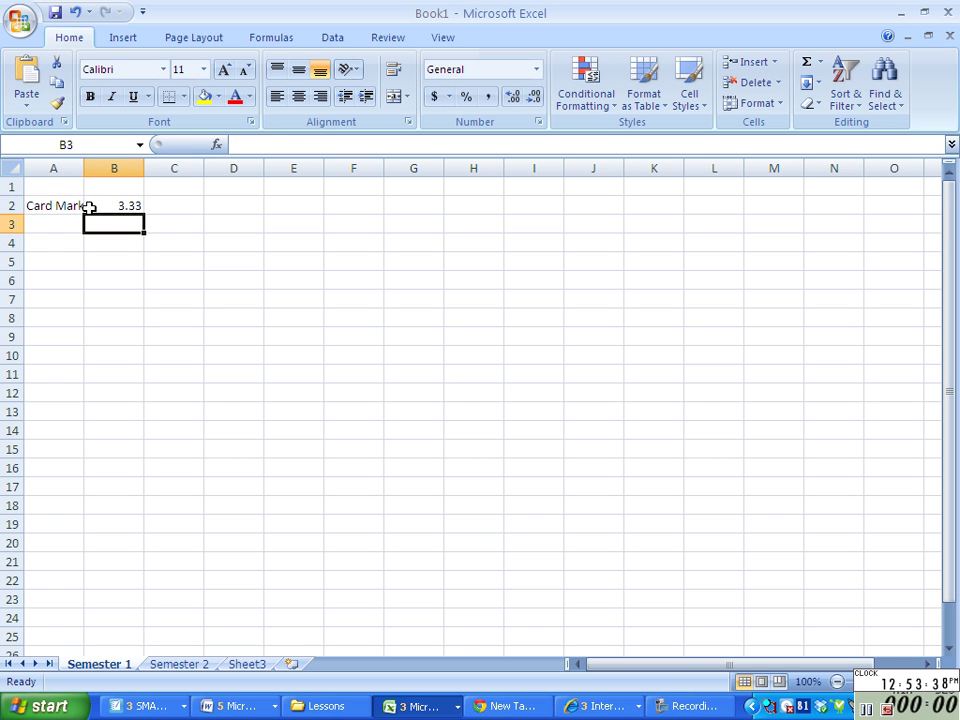
{"action": "left_click", "coordinate": [41, 205]}
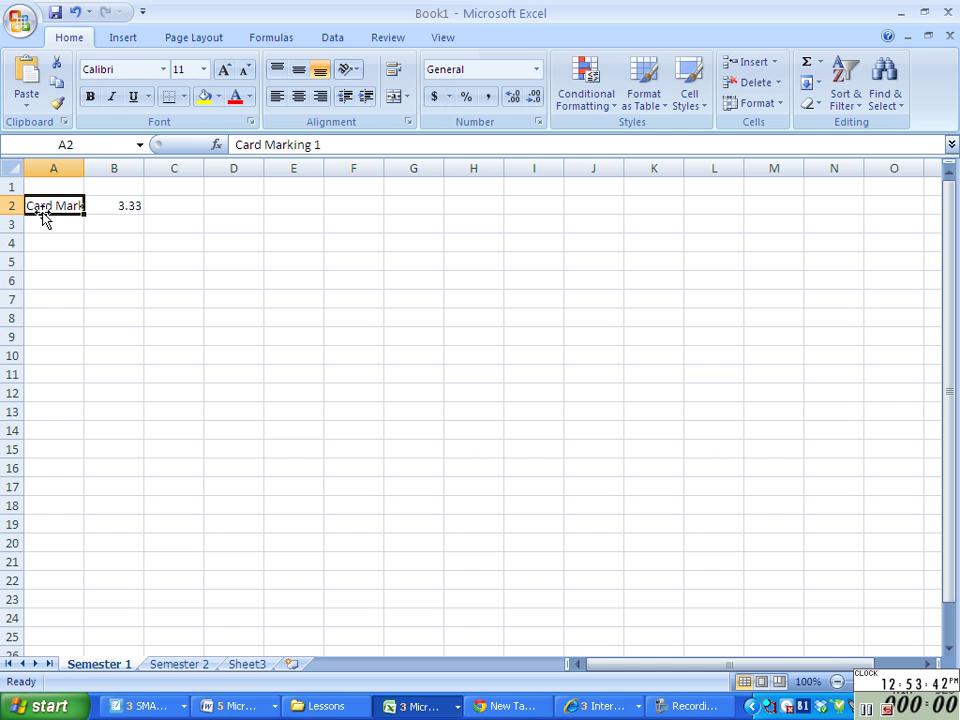
{"action": "left_click", "coordinate": [100, 206]}
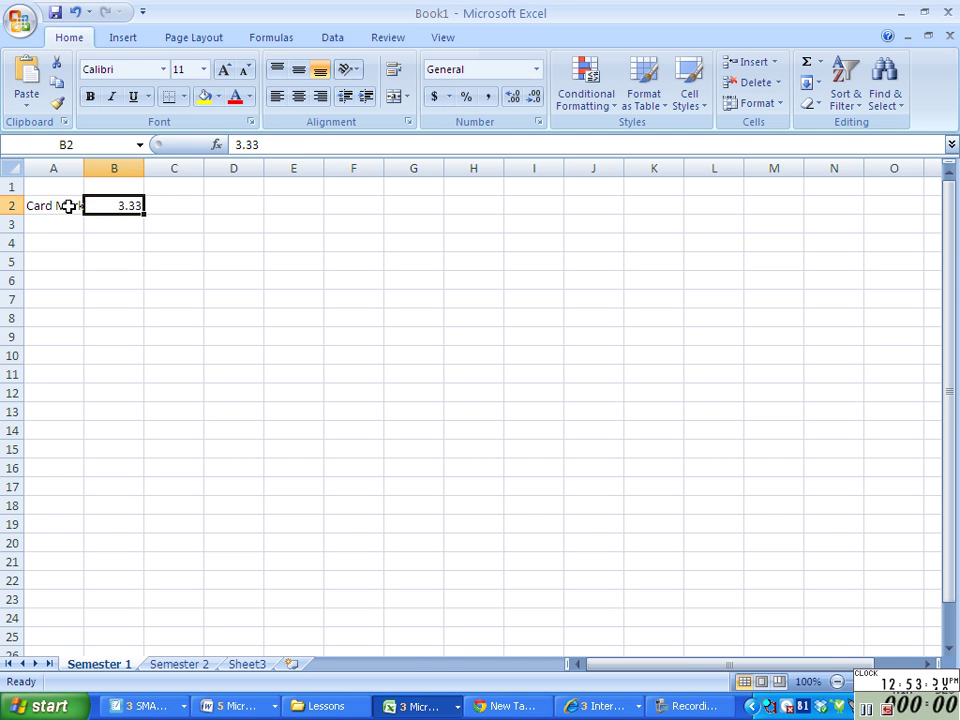
{"action": "left_click", "coordinate": [68, 206]}
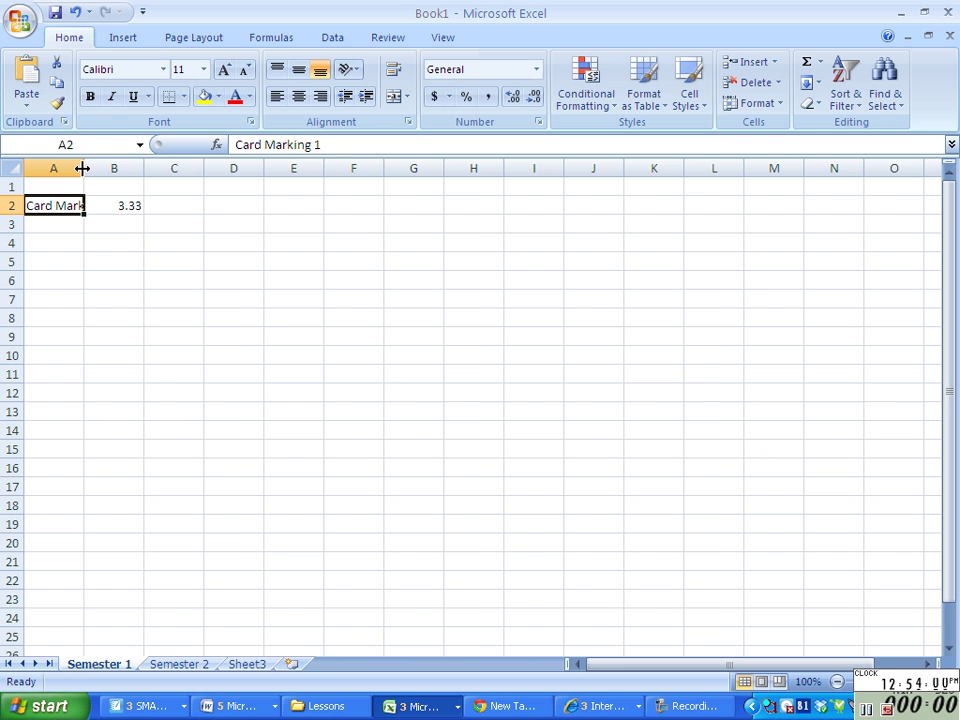
AutoFit column A and enter Card Marking 2 in A3 by editing the autocompleted label
{"action": "double_click", "coordinate": [83, 168]}
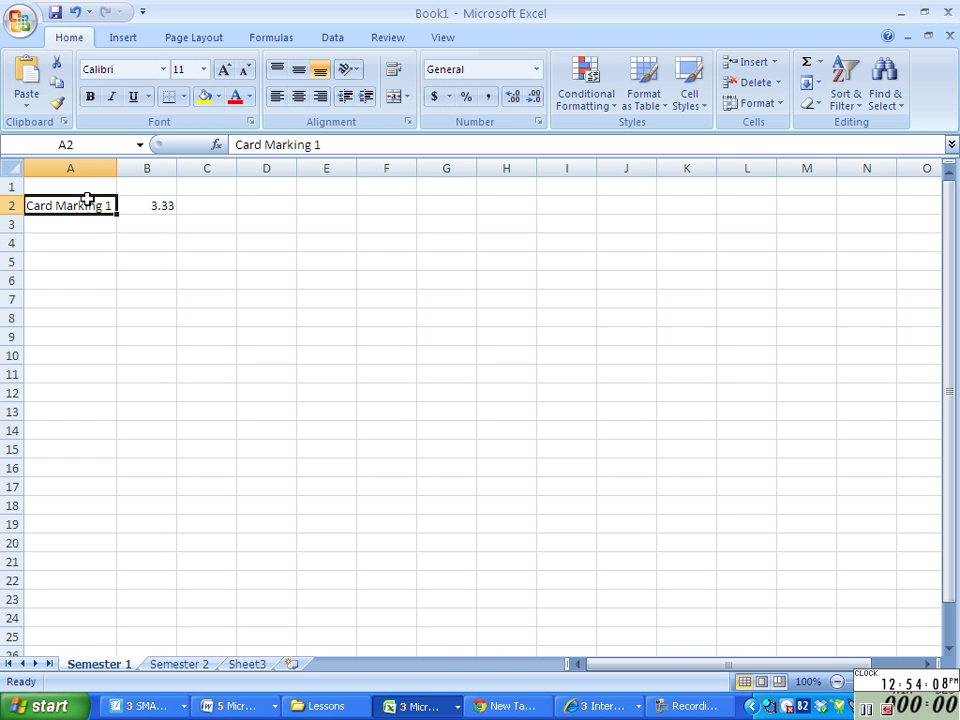
{"action": "mouse_move", "coordinate": [115, 174]}
{"action": "left_mouse_down"}
{"action": "mouse_move", "coordinate": [106, 185]}
{"action": "mouse_move", "coordinate": [116, 172]}
{"action": "left_mouse_up"}
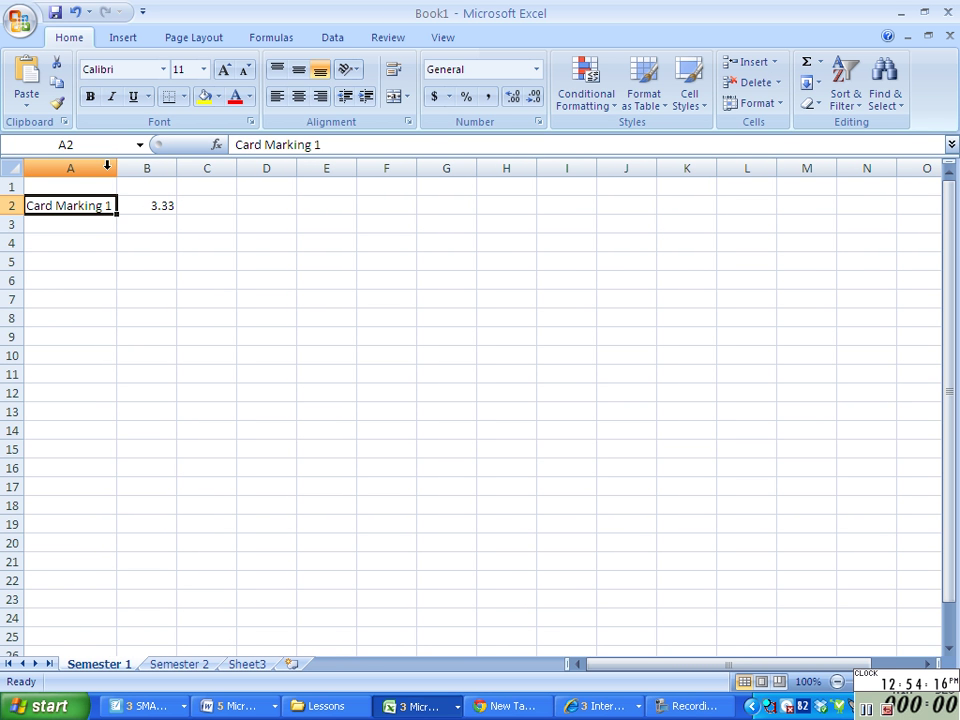
{"action": "left_click", "coordinate": [99, 226]}
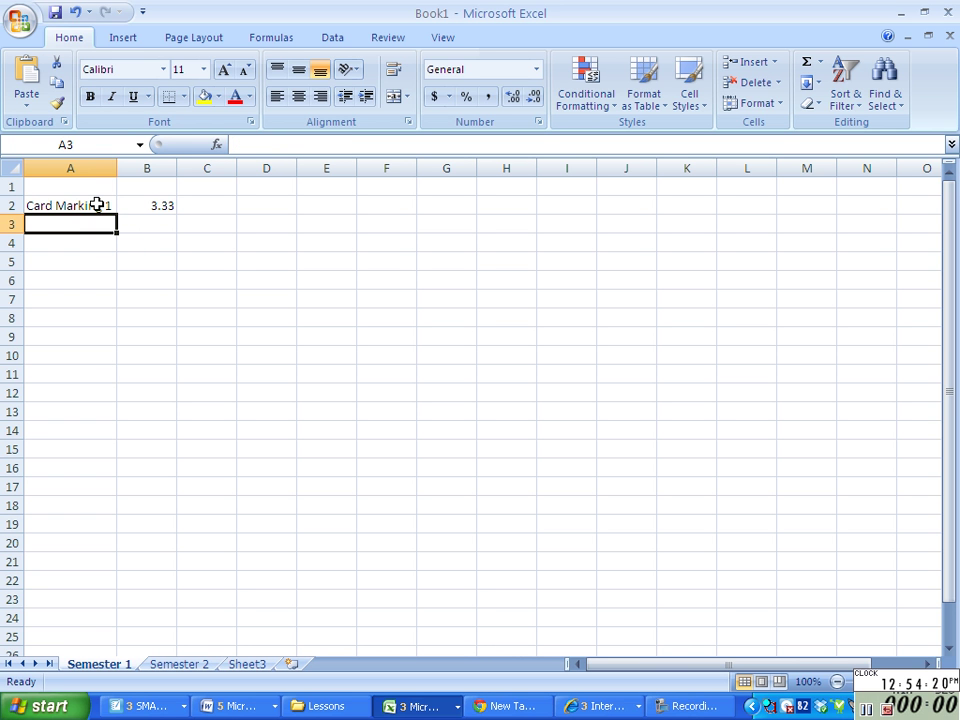
{"action": "type", "text": "Card Marking 1"}
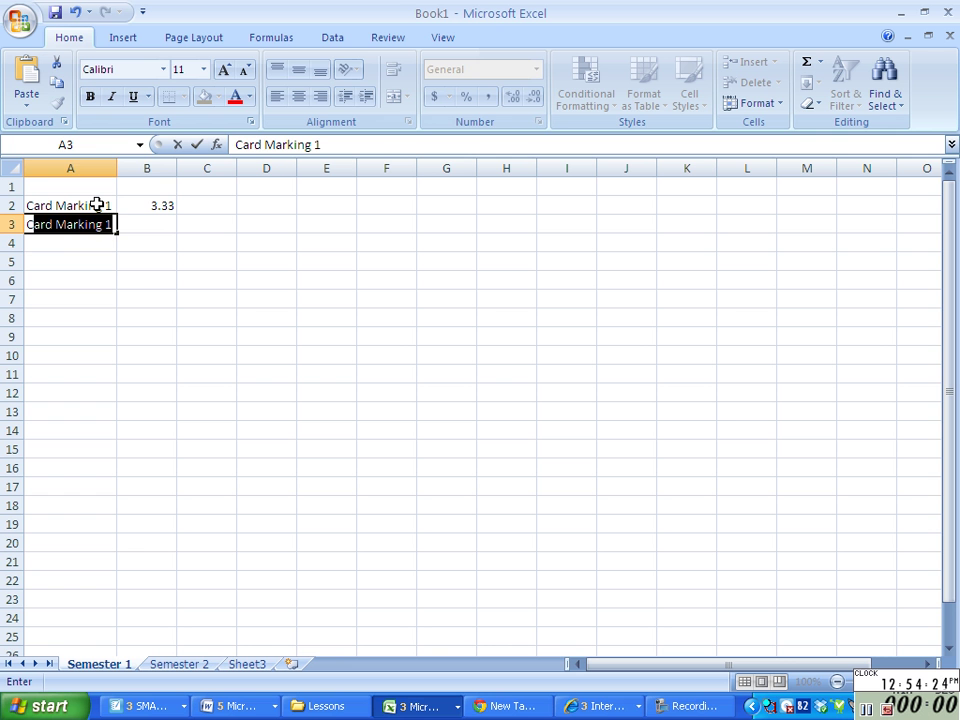
{"action": "key", "text": "Tab"}
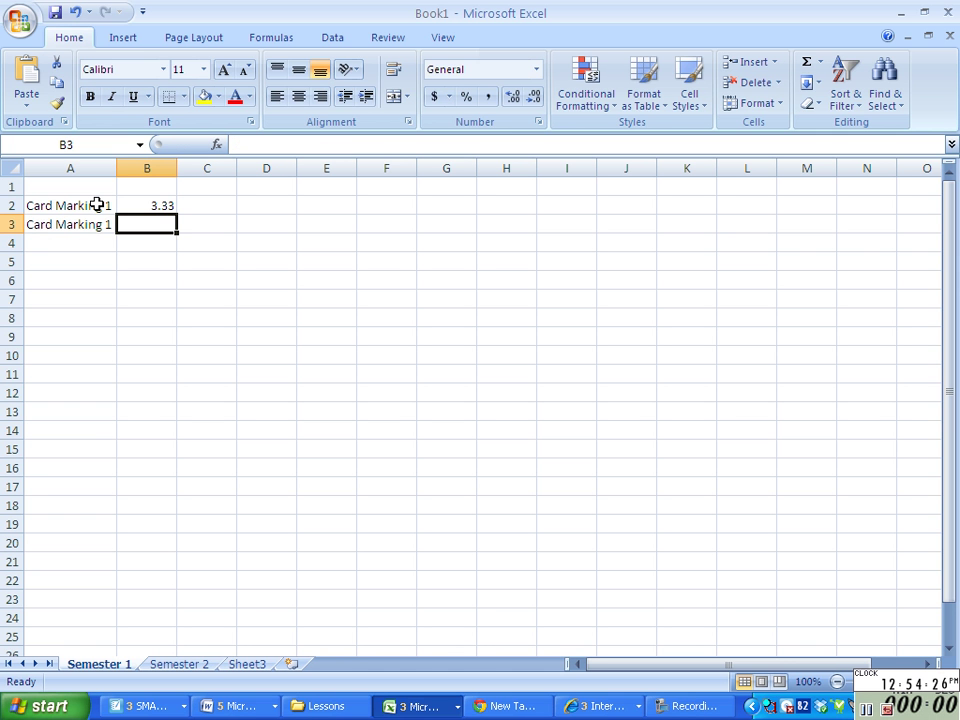
{"action": "double_click", "coordinate": [100, 223]}
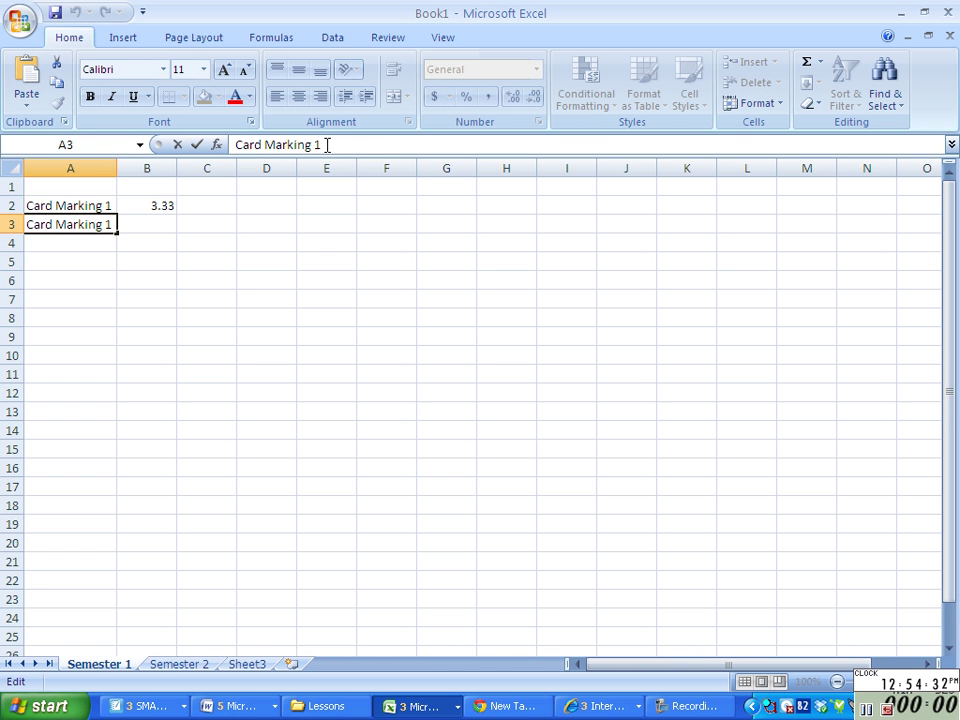
{"action": "key", "text": "BackSpace"}
{"action": "type", "text": "2"}
{"action": "key", "text": "Return"}
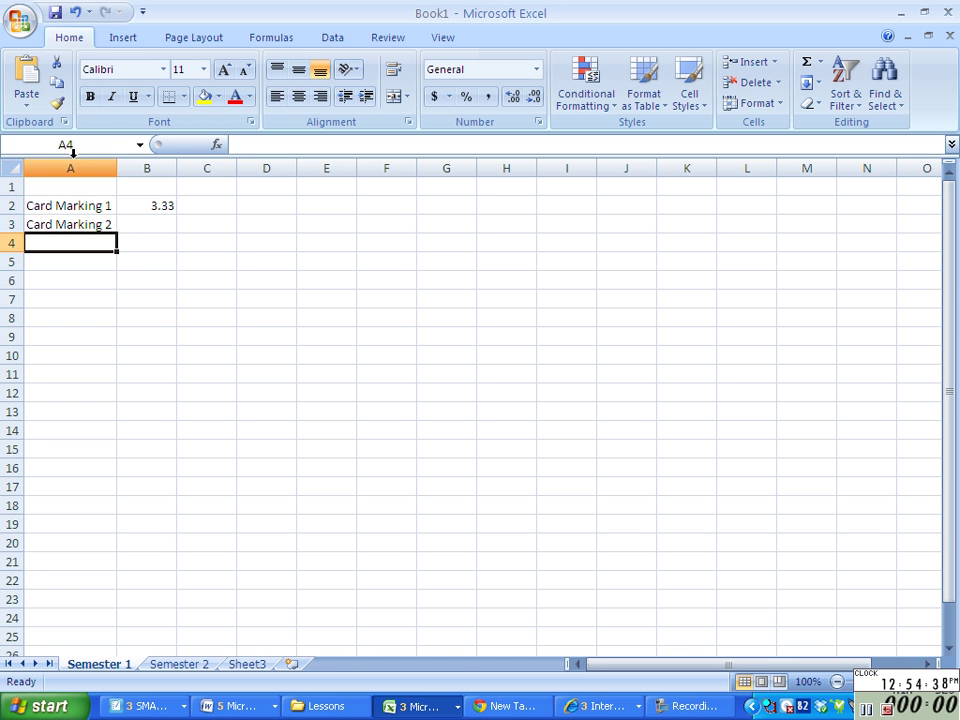
Extend the A2:A3 label series into A4 with the fill handle, then undo it
{"action": "left_click_drag", "start_coordinate": [71, 206], "coordinate": [73, 218]}
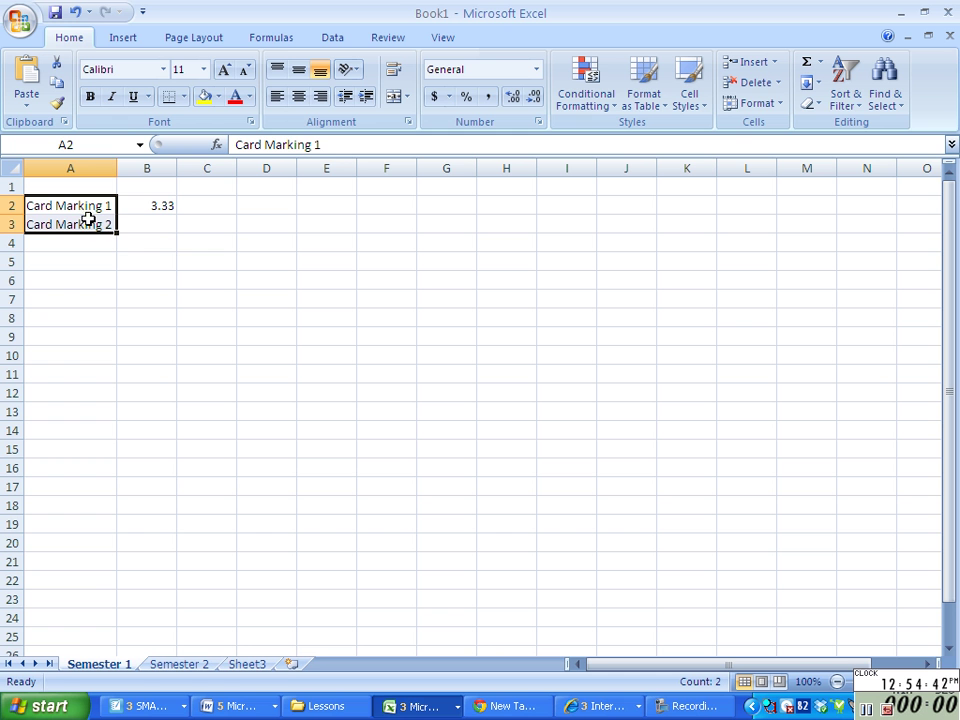
{"action": "left_click_drag", "start_coordinate": [117, 232], "coordinate": [113, 245]}
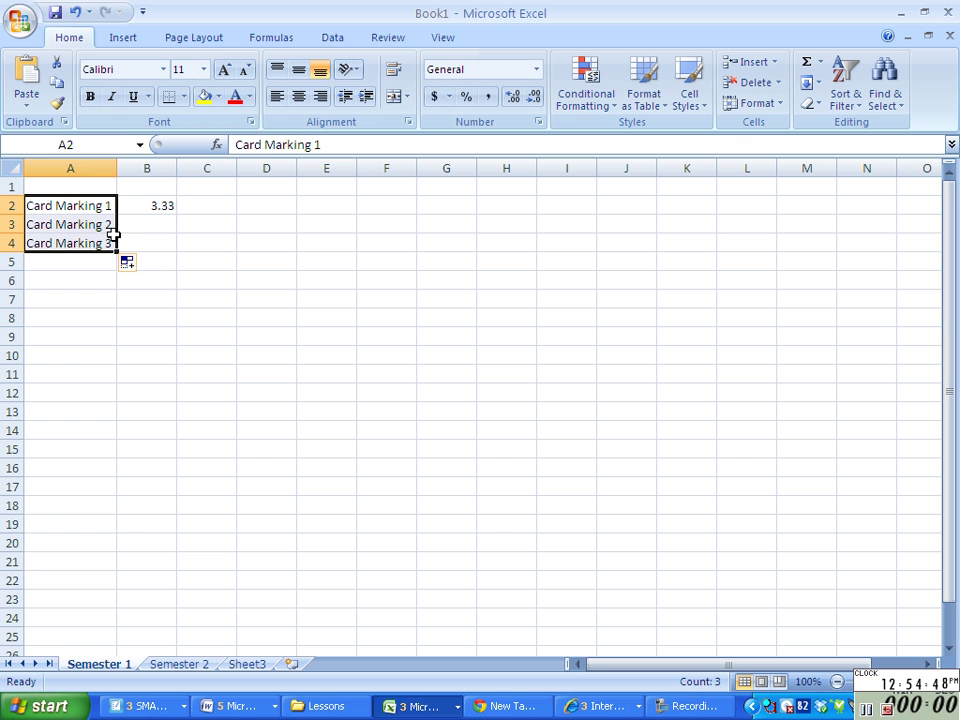
{"action": "left_click", "coordinate": [77, 13]}
{"action": "left_click", "coordinate": [105, 281]}
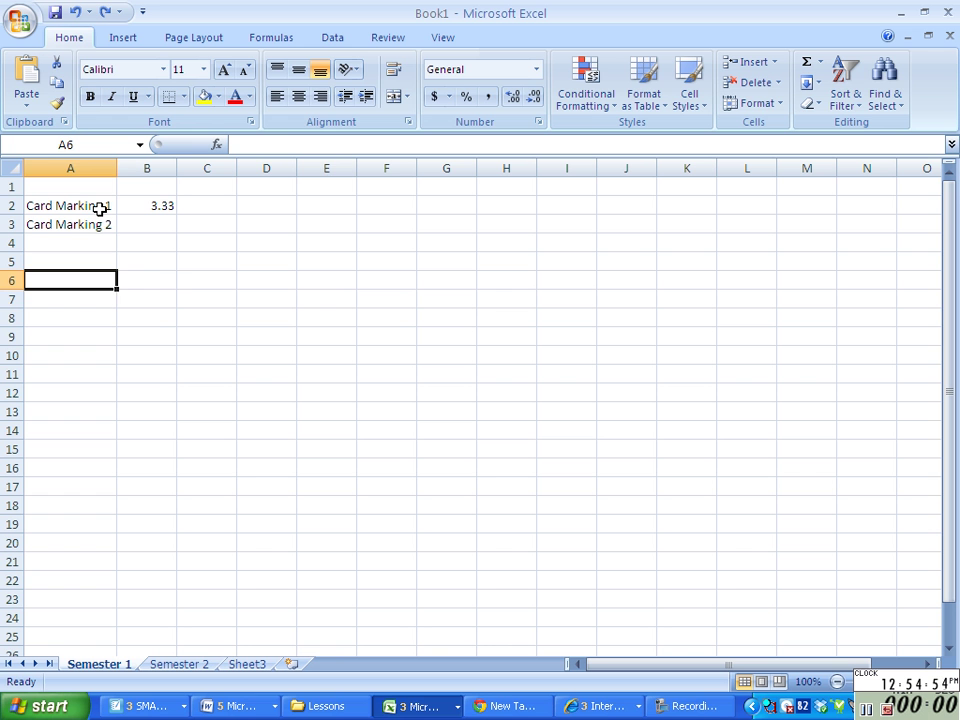
Enter 1–4 in E6:E9 and fill the series down to 15 in E20
{"action": "left_click", "coordinate": [340, 277]}
{"action": "type", "text": "1 "}
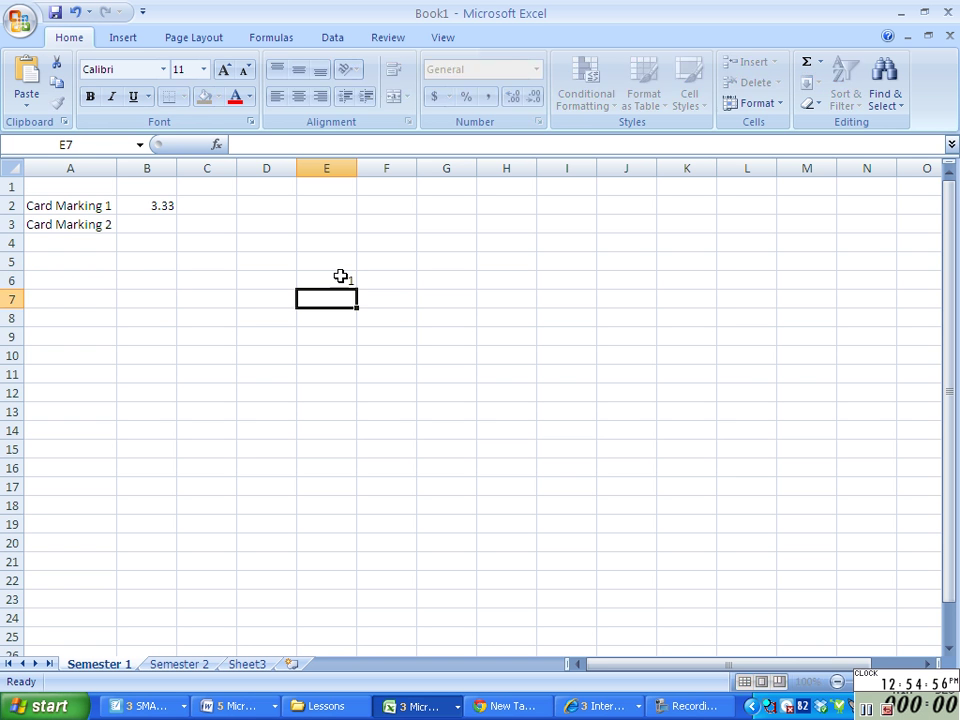
{"action": "type", "text": "2 3 4"}
{"action": "key", "text": "Return"}
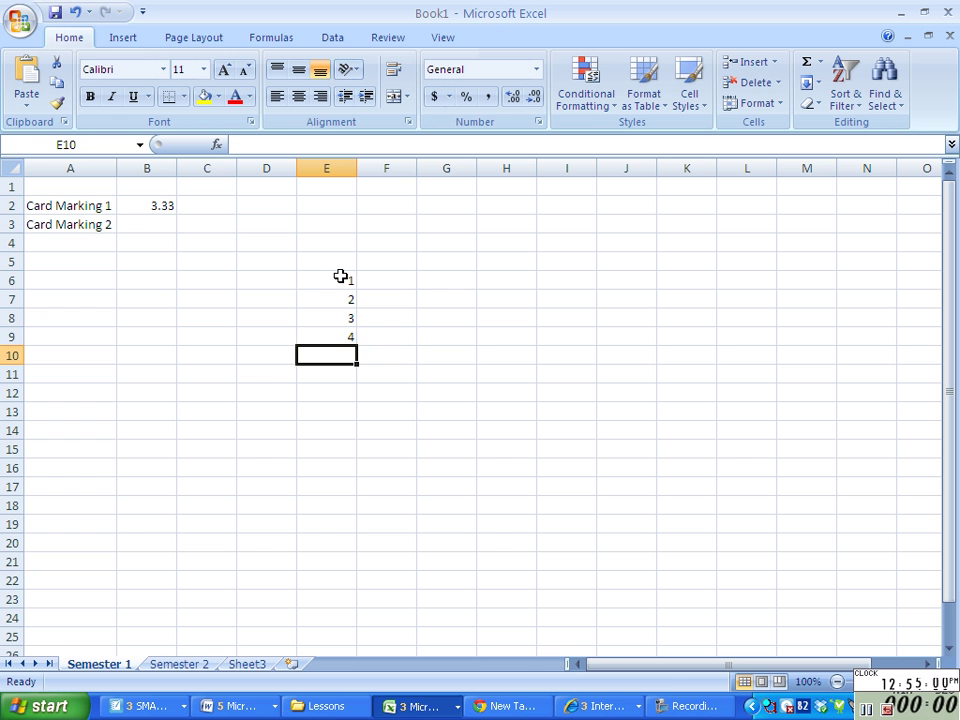
{"action": "left_click", "coordinate": [340, 277]}
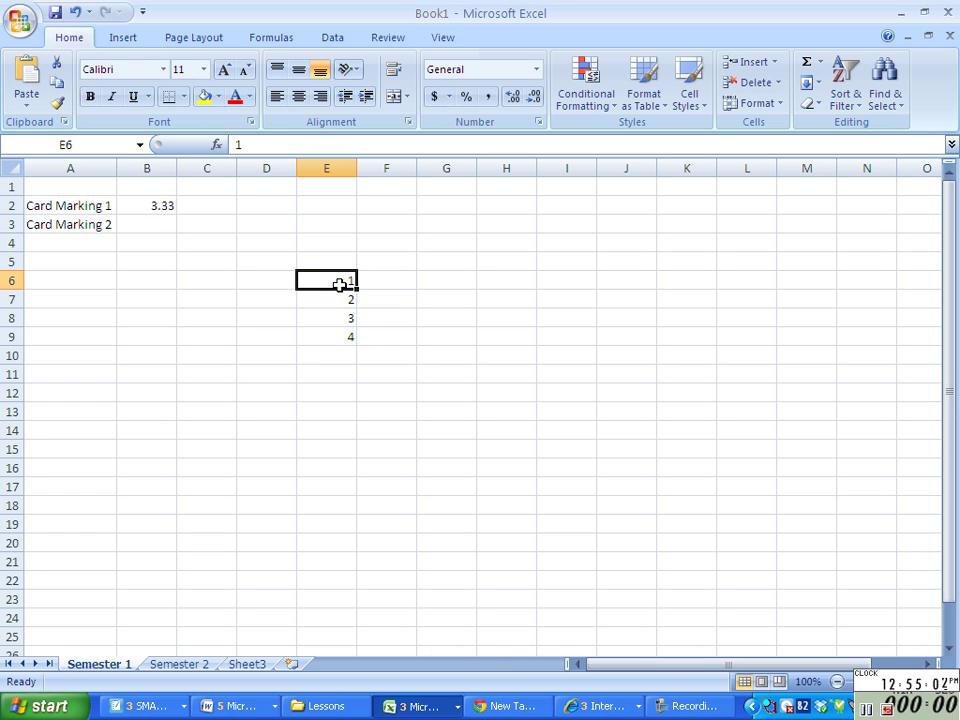
{"action": "left_click_drag", "start_coordinate": [340, 277], "coordinate": [340, 331]}
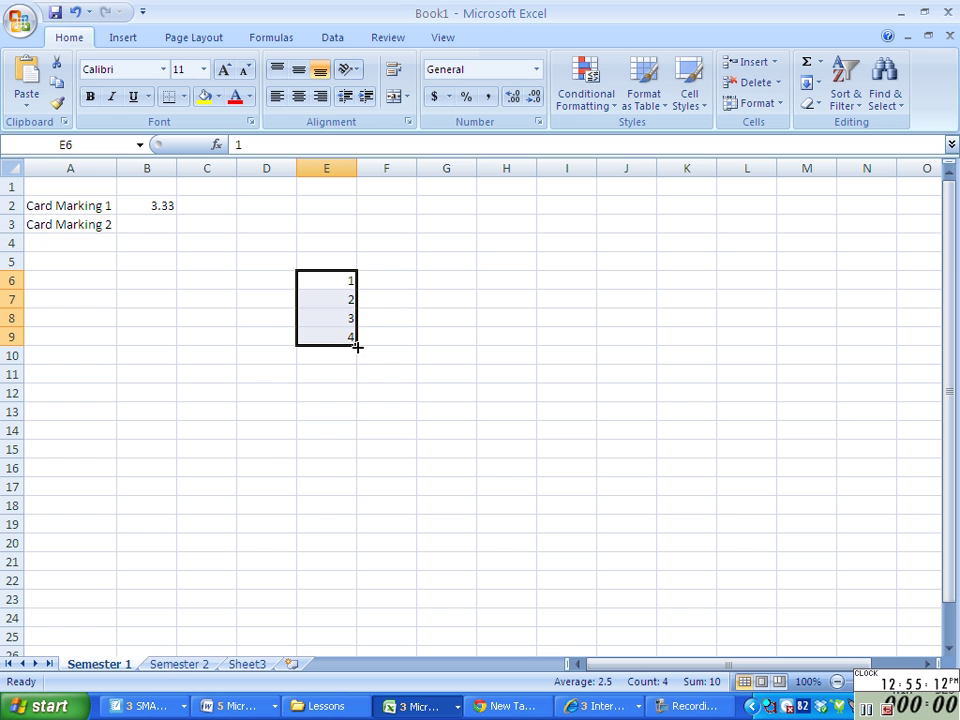
{"action": "left_click_drag", "start_coordinate": [358, 349], "coordinate": [355, 515]}
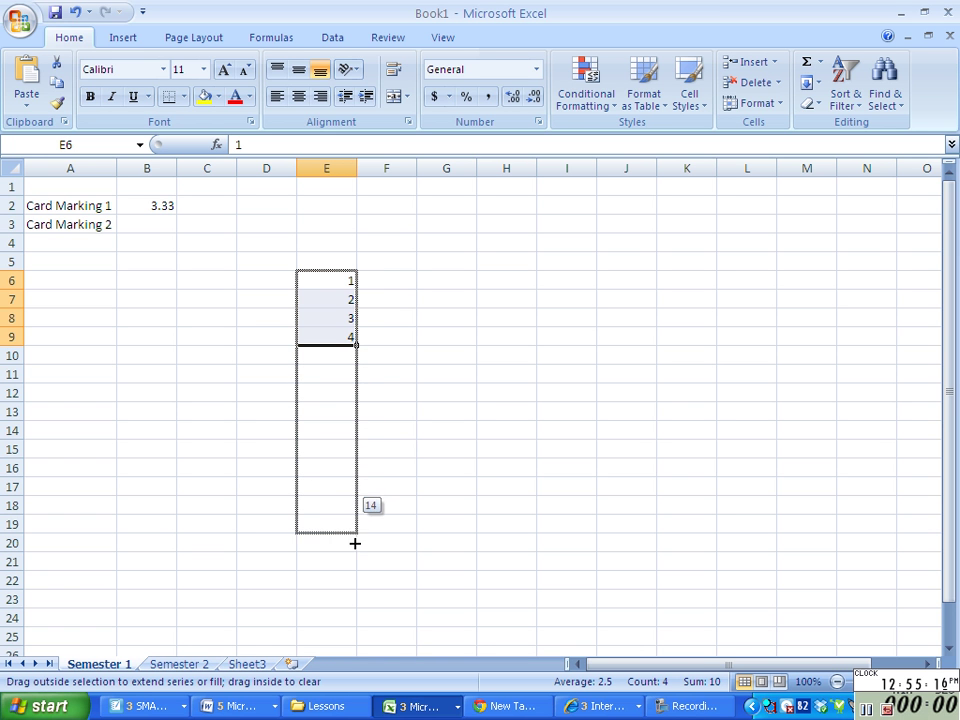
{"action": "left_click_drag", "start_coordinate": [355, 515], "coordinate": [346, 558]}
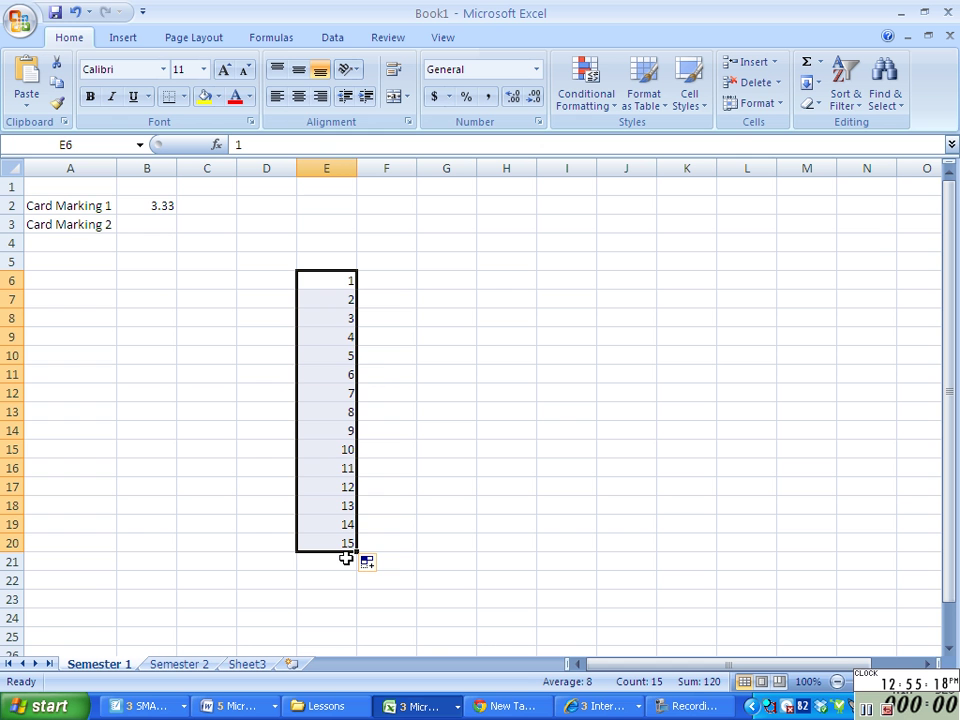
Undo the fill, the entries 1–4 in column E, and the A3 label change
{"action": "left_click", "coordinate": [70, 20]}
{"action": "left_click", "coordinate": [70, 20]}
{"action": "left_click", "coordinate": [70, 20]}
{"action": "left_click", "coordinate": [70, 20]}
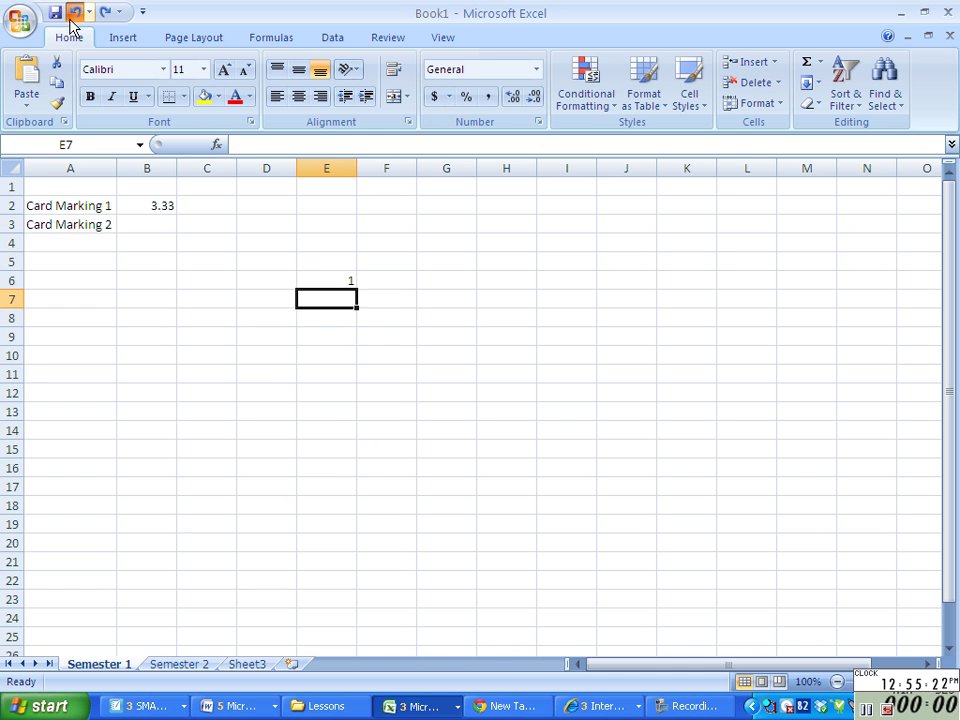
{"action": "left_click", "coordinate": [70, 20]}
{"action": "left_click", "coordinate": [71, 20]}
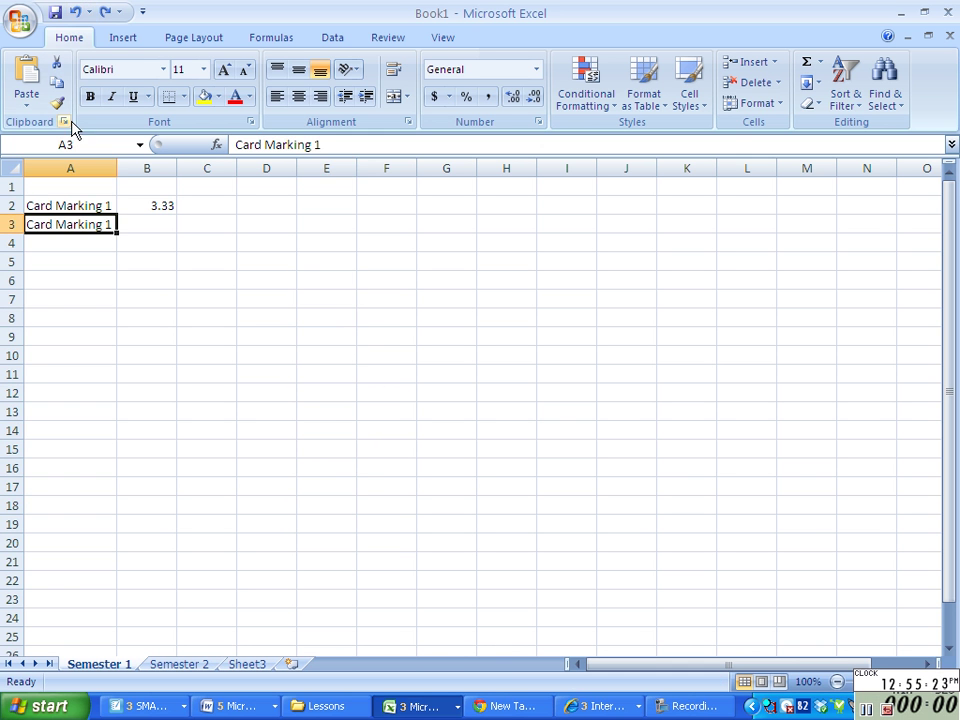
{"action": "left_click", "coordinate": [99, 14]}
Enter 3.66 in B3 and 4 in B4 for Card Marking 2 and 3
{"action": "mouse_move", "coordinate": [92, 206]}
{"action": "left_mouse_down"}
{"action": "mouse_move", "coordinate": [92, 224]}
{"action": "mouse_move", "coordinate": [118, 245]}
{"action": "mouse_move", "coordinate": [105, 220]}
{"action": "mouse_move", "coordinate": [116, 252]}
{"action": "left_mouse_up"}
{"action": "left_click", "coordinate": [104, 207]}
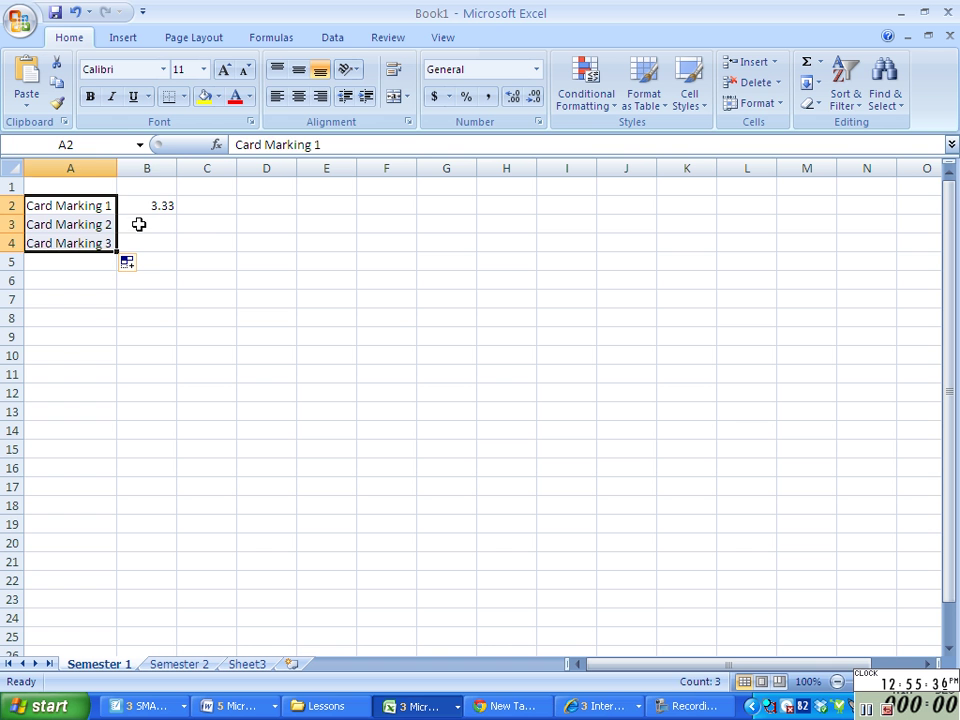
{"action": "left_click", "coordinate": [139, 224]}
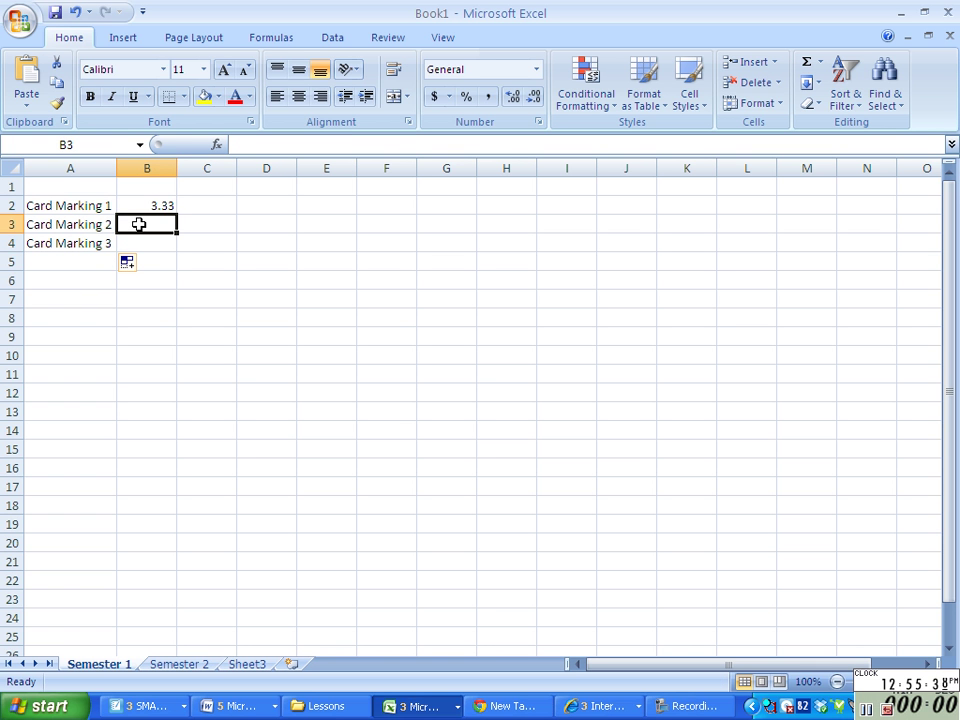
{"action": "type", "text": "3.6"}
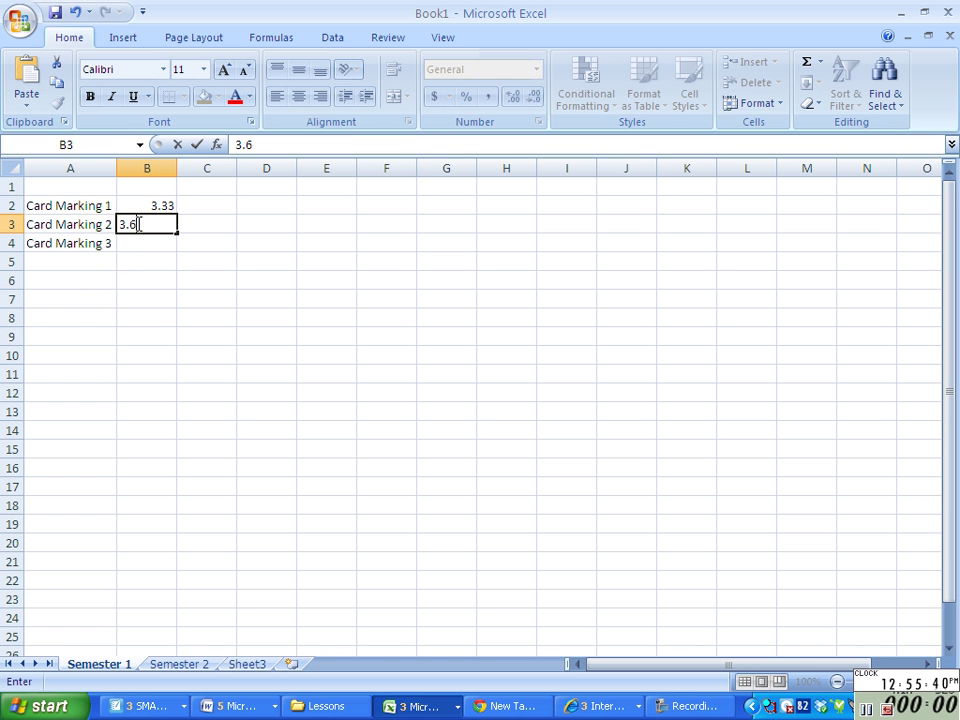
{"action": "type", "text": "6"}
{"action": "key", "text": "Return"}
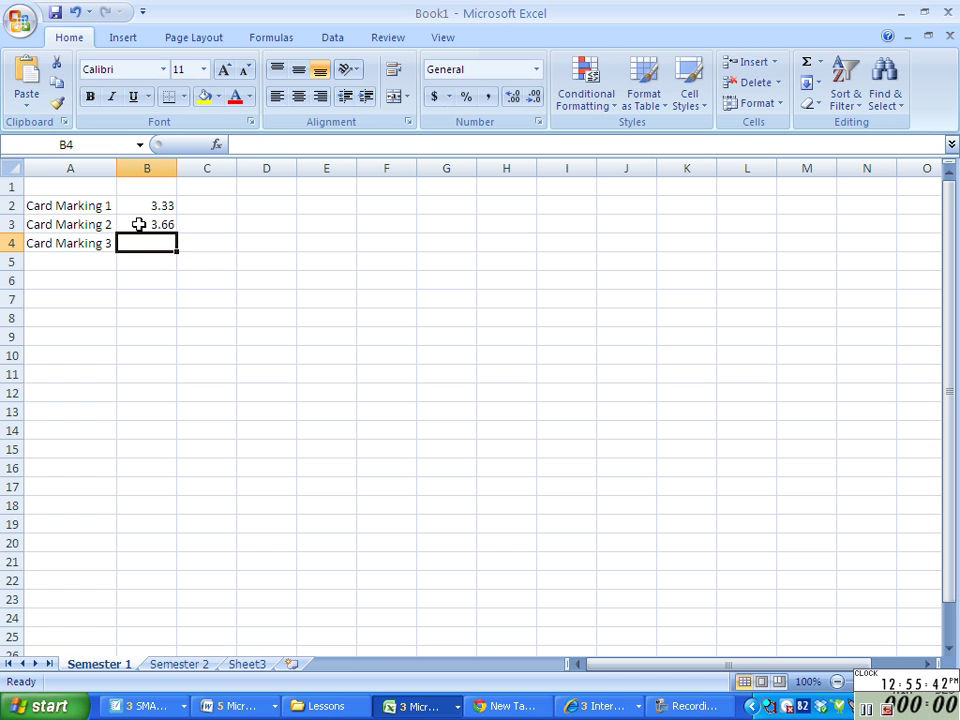
{"action": "type", "text": "4"}
{"action": "key", "text": "Return"}
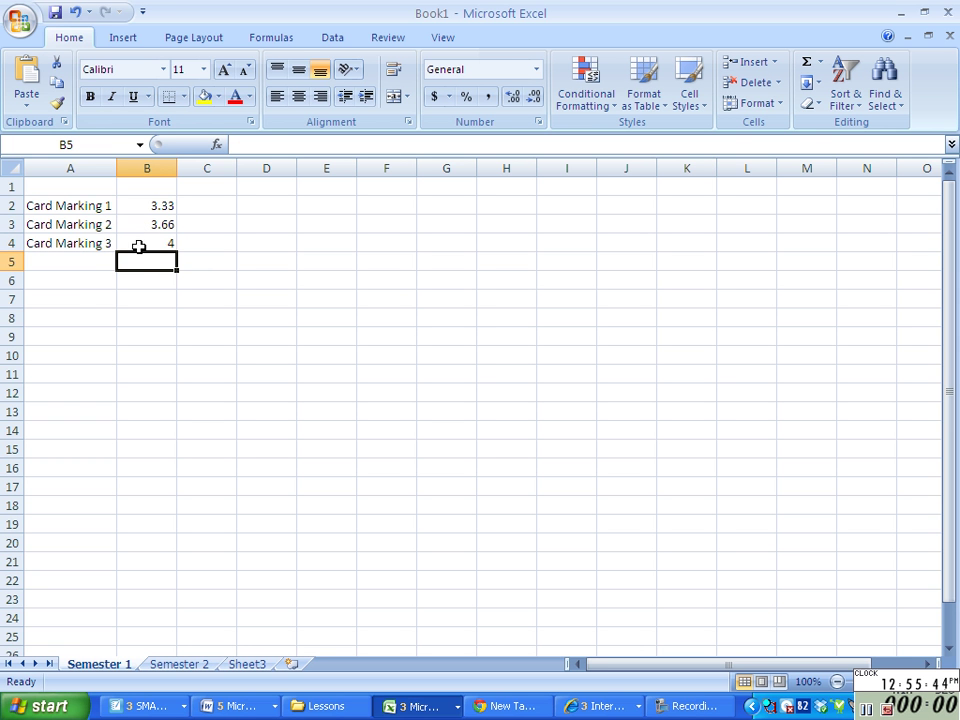
Label cell A6 as TOTAL
{"action": "left_click", "coordinate": [71, 283]}
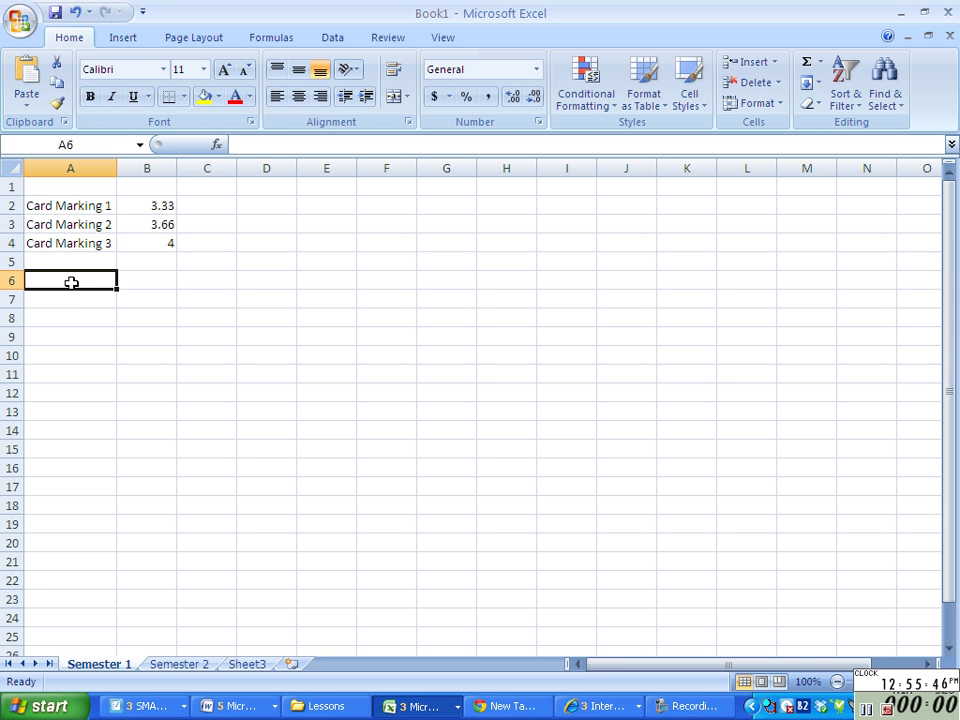
{"action": "type", "text": "To"}
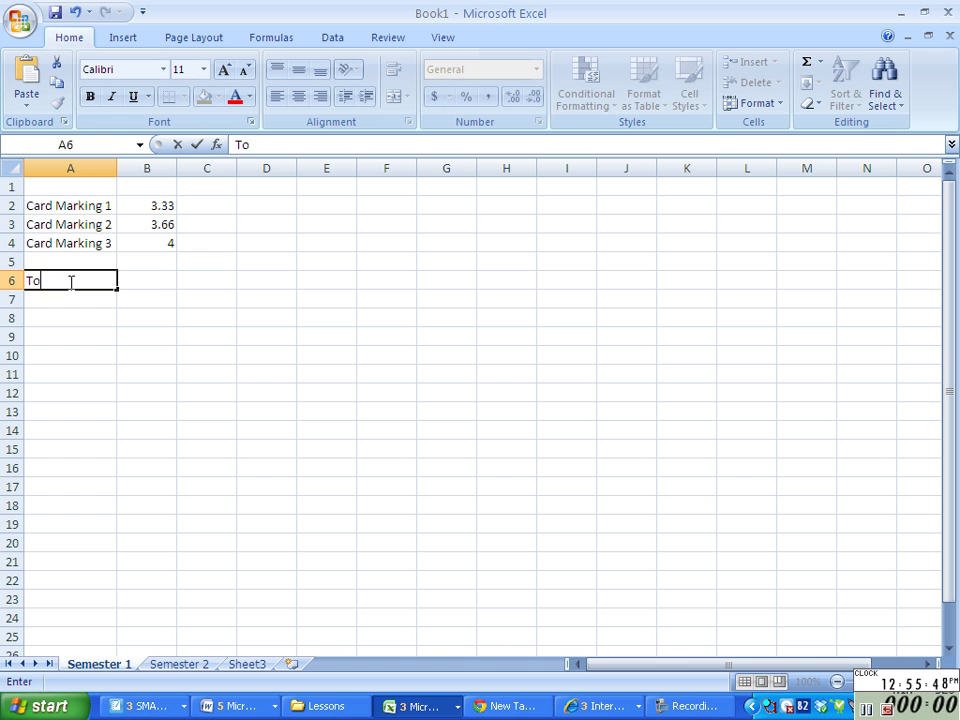
{"action": "key", "text": "BackSpace"}
{"action": "type", "text": "OTAL"}
{"action": "key", "text": "Tab"}
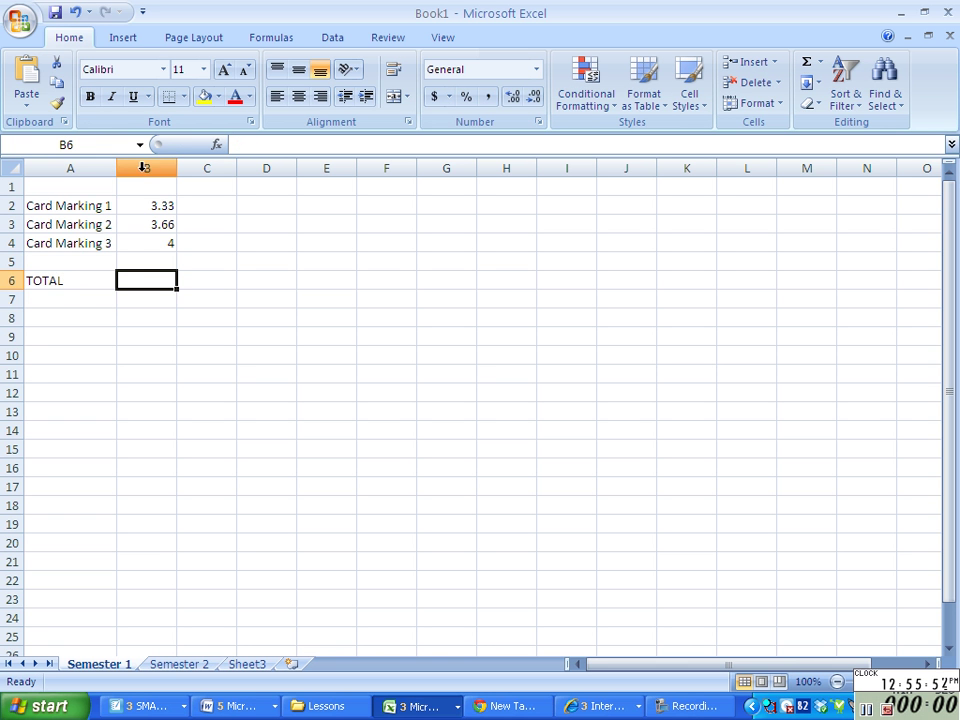
{"action": "left_click", "coordinate": [217, 146]}
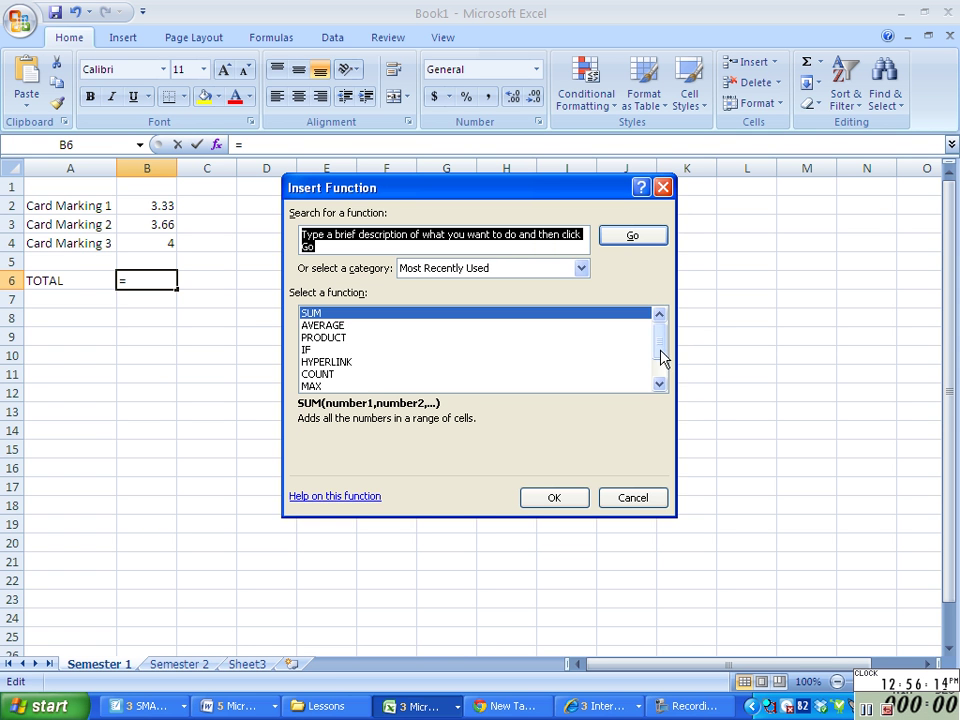
Insert =SUM(B2:B4) in B6 so the TOTAL shows 10.99
{"action": "mouse_move", "coordinate": [660, 357]}
{"action": "left_mouse_down"}
{"action": "mouse_move", "coordinate": [660, 368]}
{"action": "mouse_move", "coordinate": [606, 332]}
{"action": "left_mouse_up"}
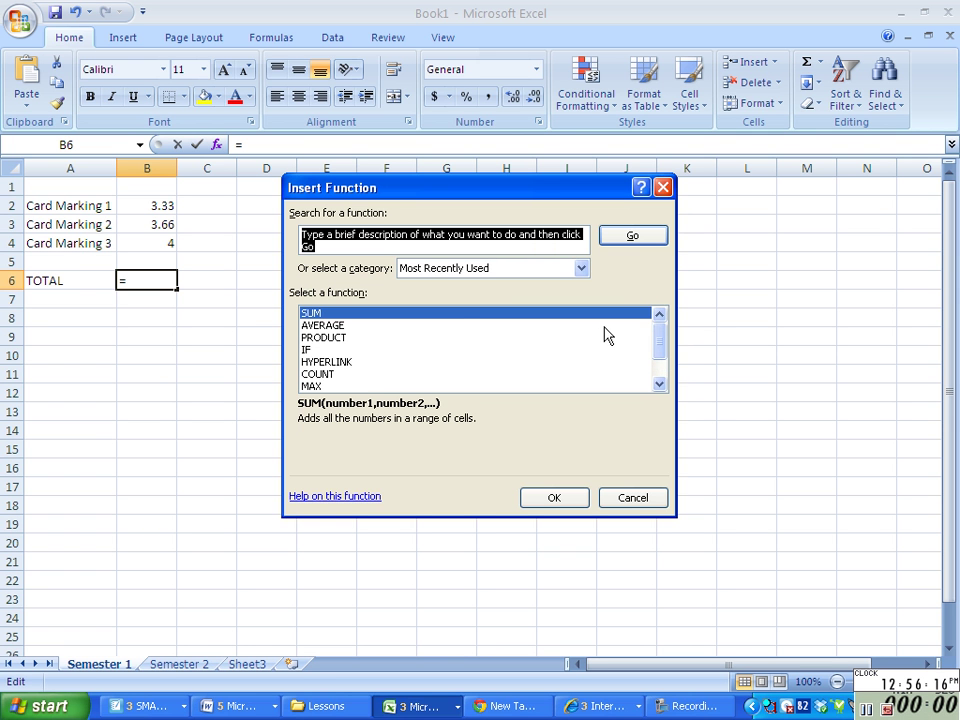
{"action": "left_click", "coordinate": [563, 496]}
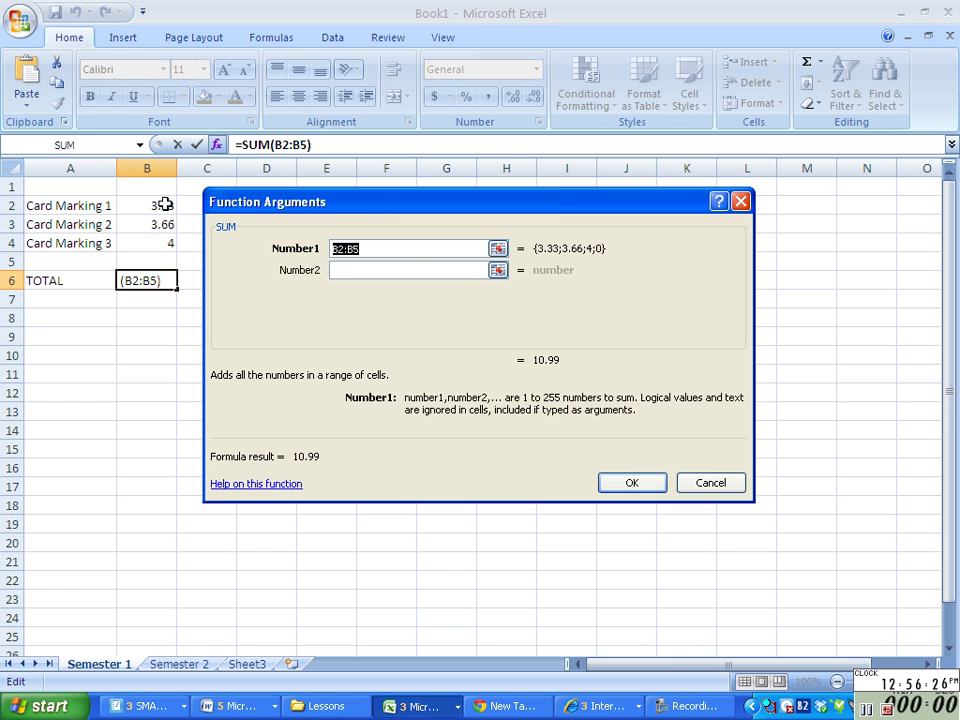
{"action": "left_click_drag", "start_coordinate": [165, 204], "coordinate": [166, 240]}
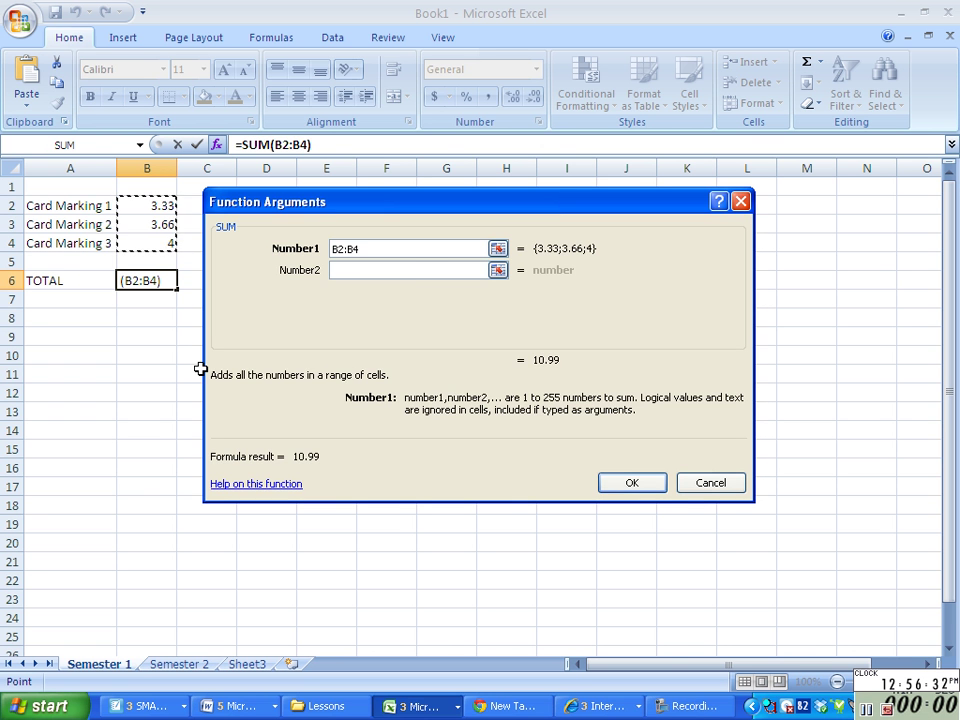
{"action": "left_click", "coordinate": [656, 485]}
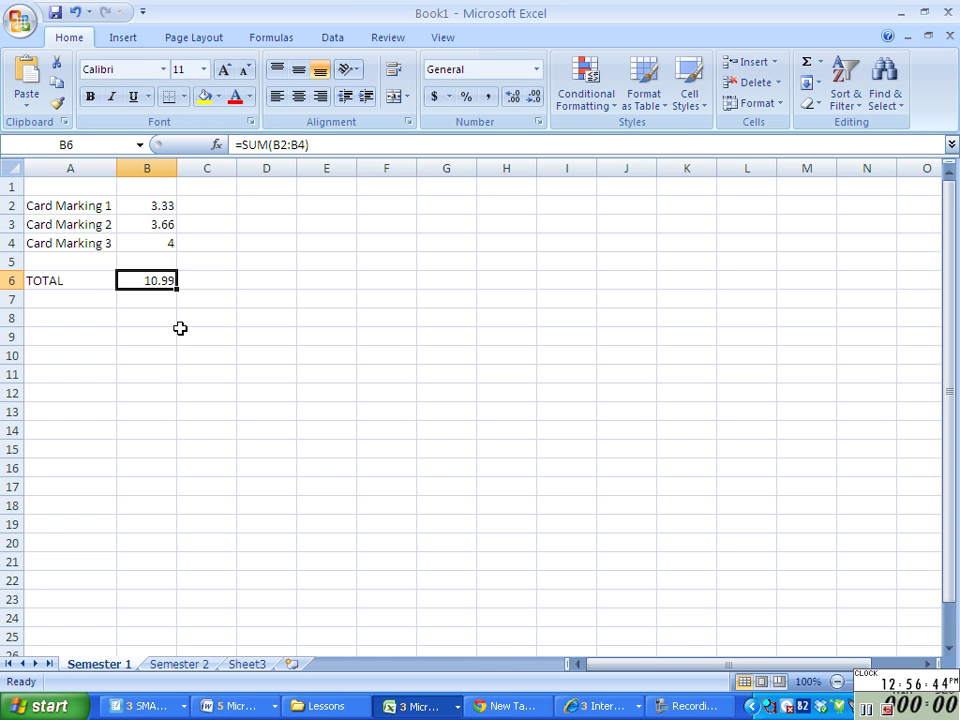
{"action": "left_click", "coordinate": [102, 299]}
{"action": "left_click", "coordinate": [133, 298]}
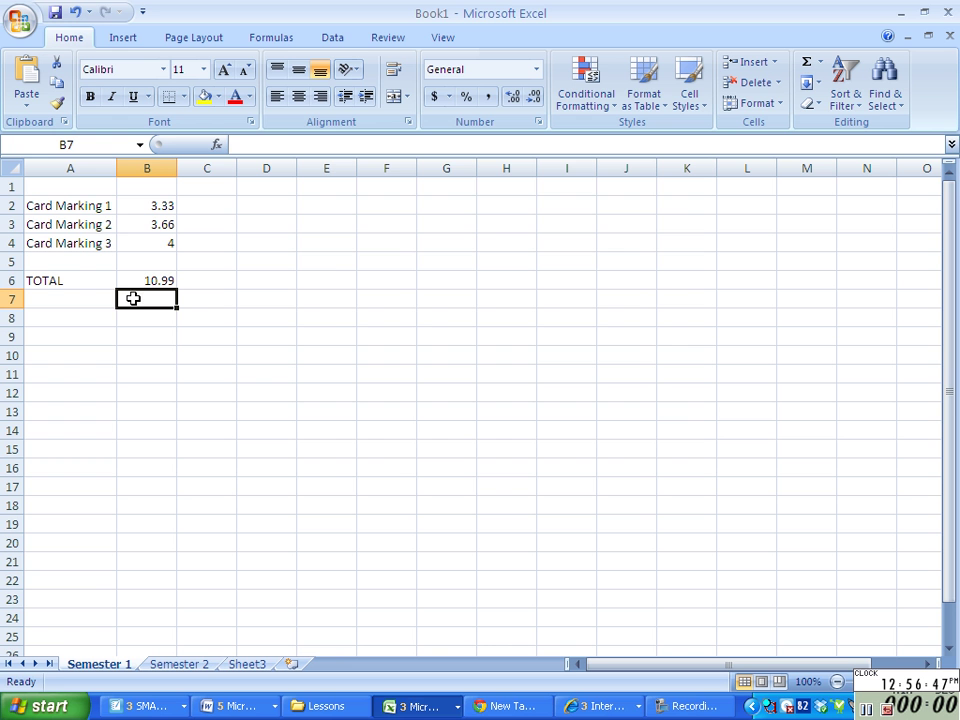
Enter the text /3 in cell B7 through the formula bar, cancelling Insert Function
{"action": "left_click", "coordinate": [216, 146]}
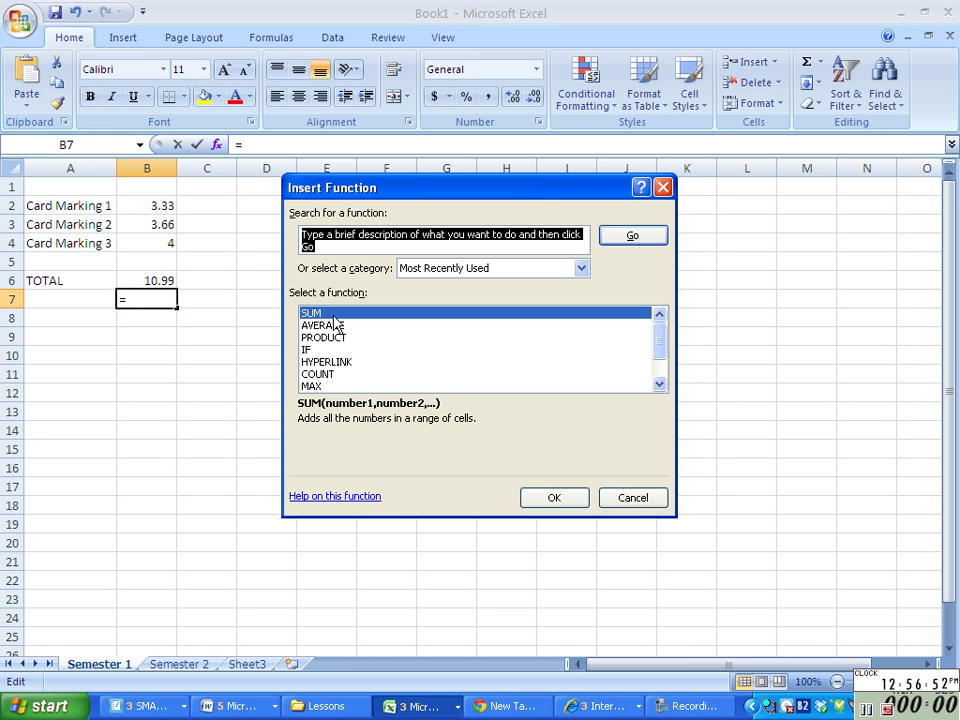
{"action": "left_click", "coordinate": [635, 498]}
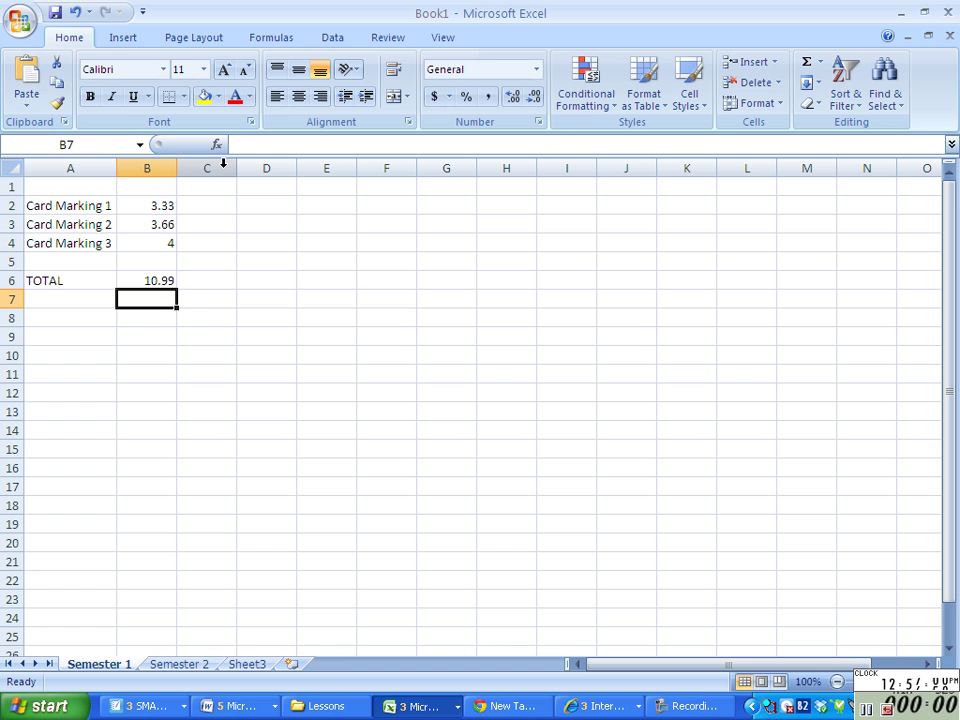
{"action": "key", "text": "alt"}
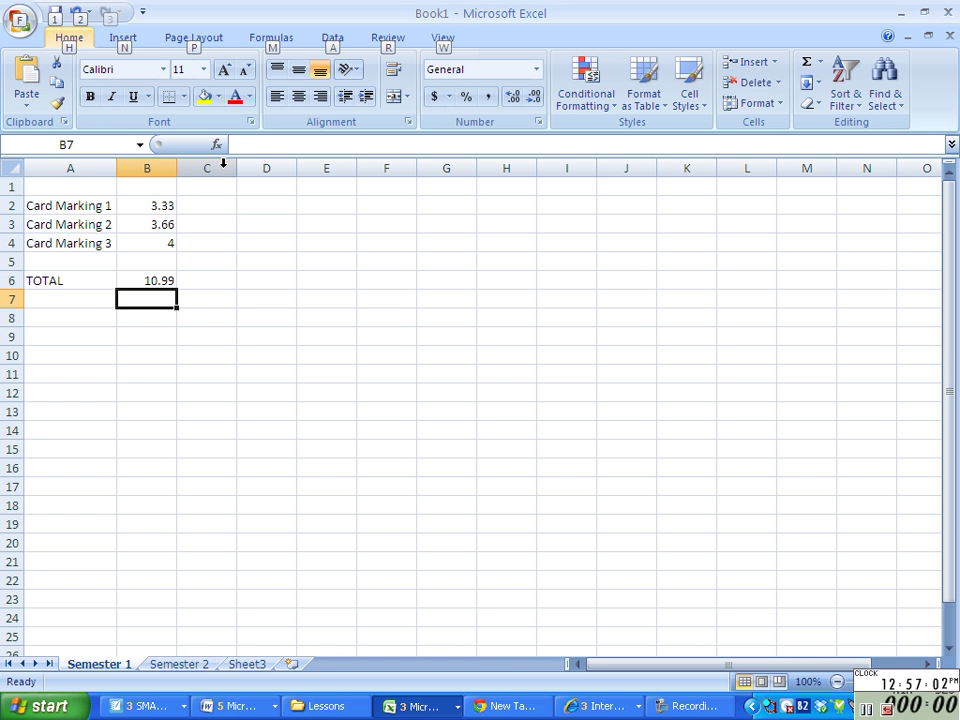
{"action": "left_click", "coordinate": [252, 148]}
{"action": "type", "text": "/"}
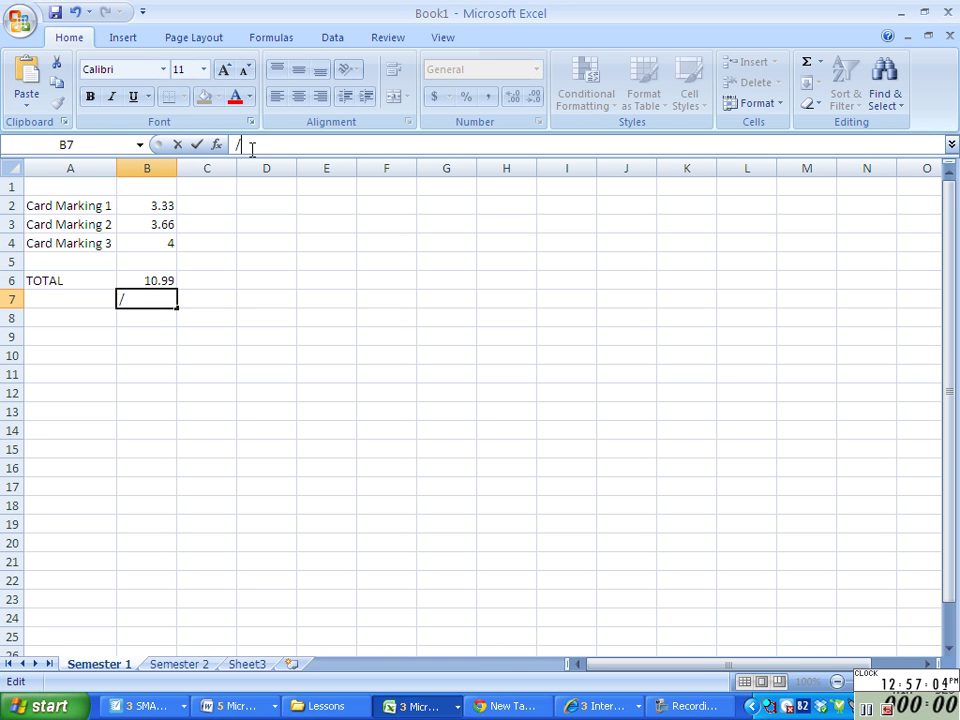
{"action": "type", "text": "3"}
{"action": "key", "text": "Return"}
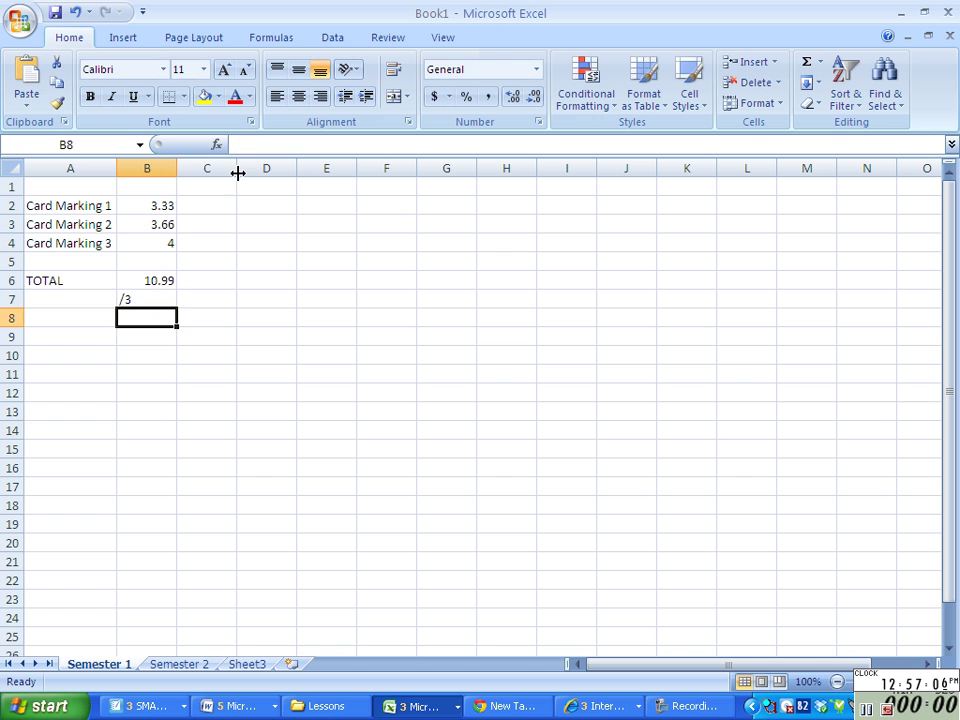
Open Insert Function for B9 and cancel it, leaving B9 empty
{"action": "key", "text": "Down"}
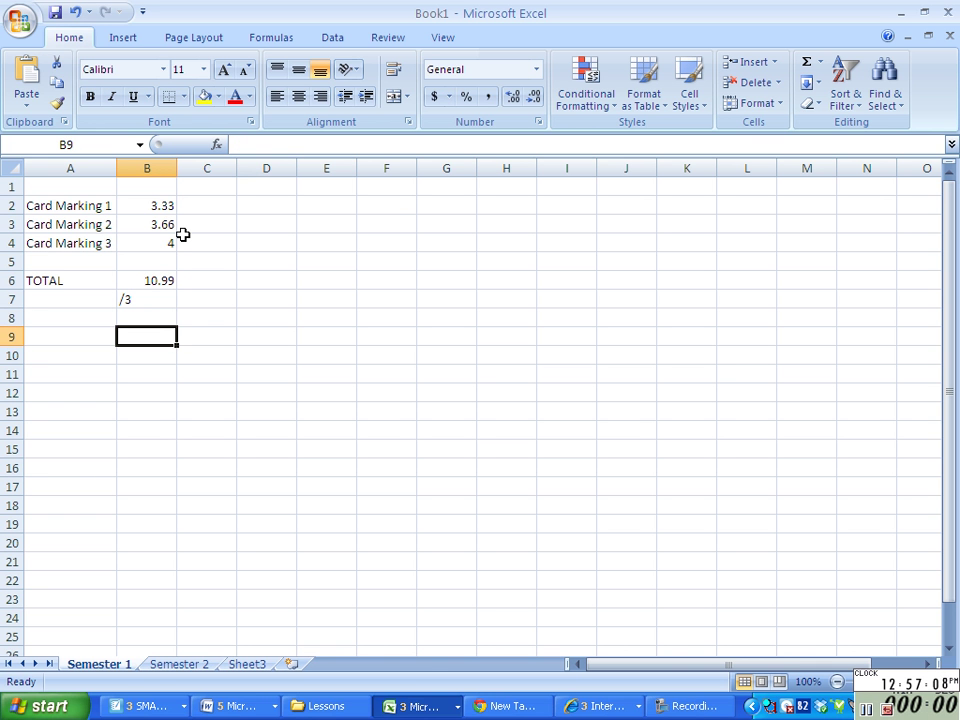
{"action": "left_click", "coordinate": [219, 146]}
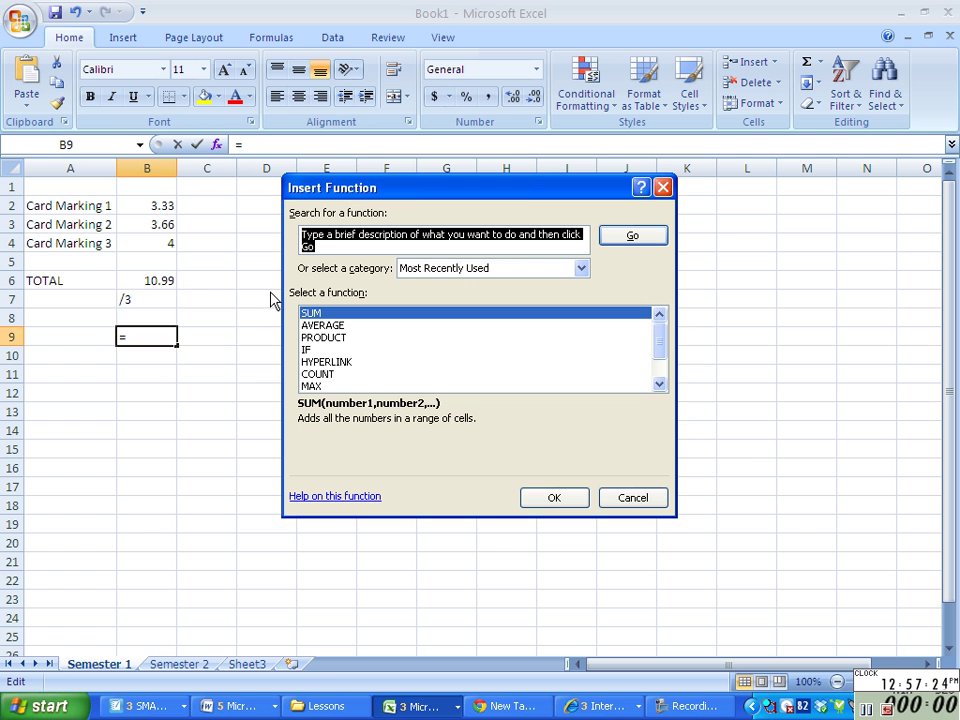
{"action": "left_click", "coordinate": [628, 497]}
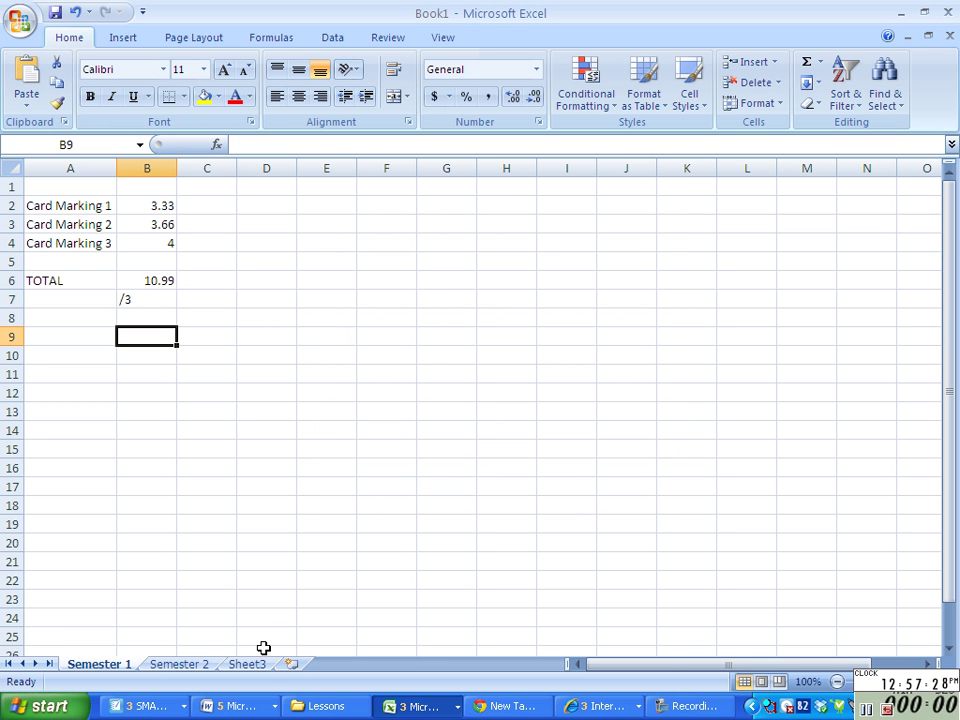
On Sheet3, list Steel, Wood and Concrete in A3:A5 under a Supplies heading in A1
{"action": "left_click", "coordinate": [247, 664]}
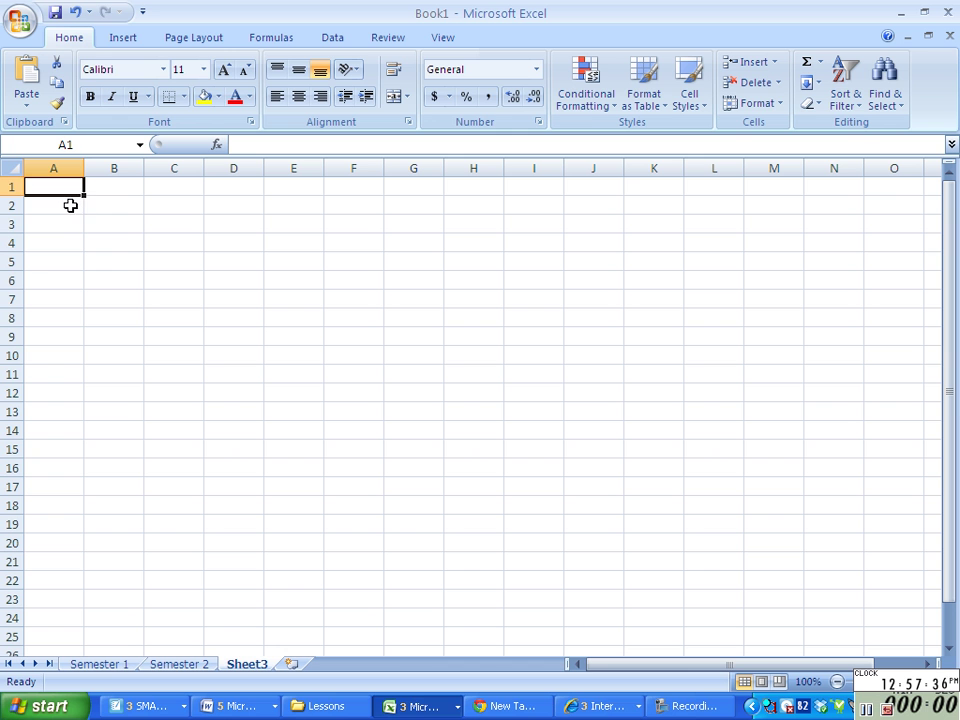
{"action": "left_click", "coordinate": [73, 205]}
{"action": "left_click", "coordinate": [57, 187]}
{"action": "key", "text": "Down"}
{"action": "key", "text": "Down"}
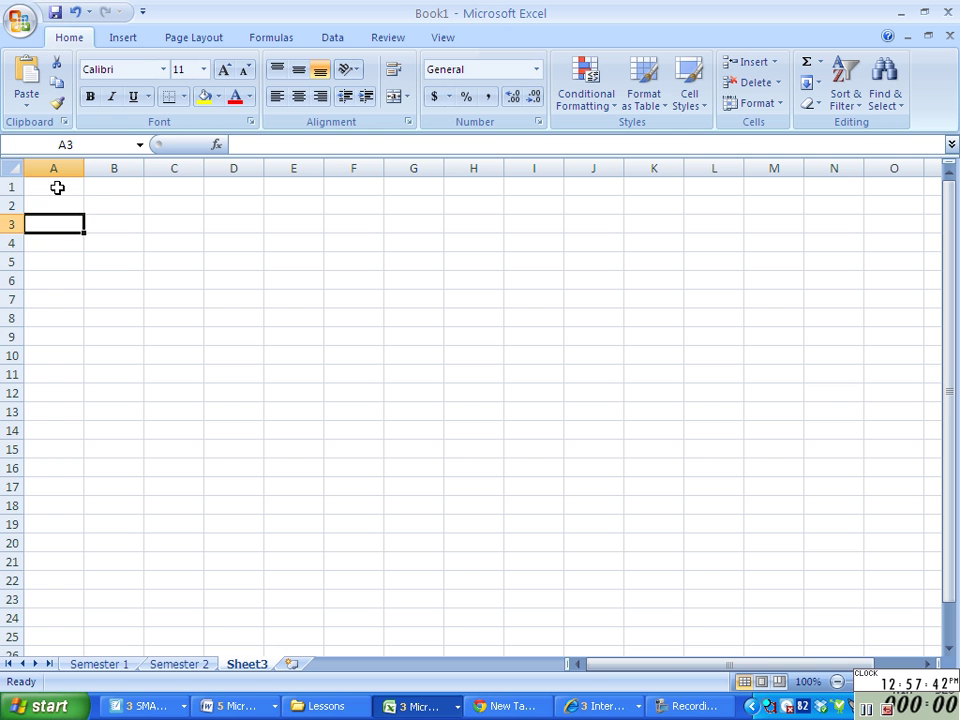
{"action": "type", "text": "S"}
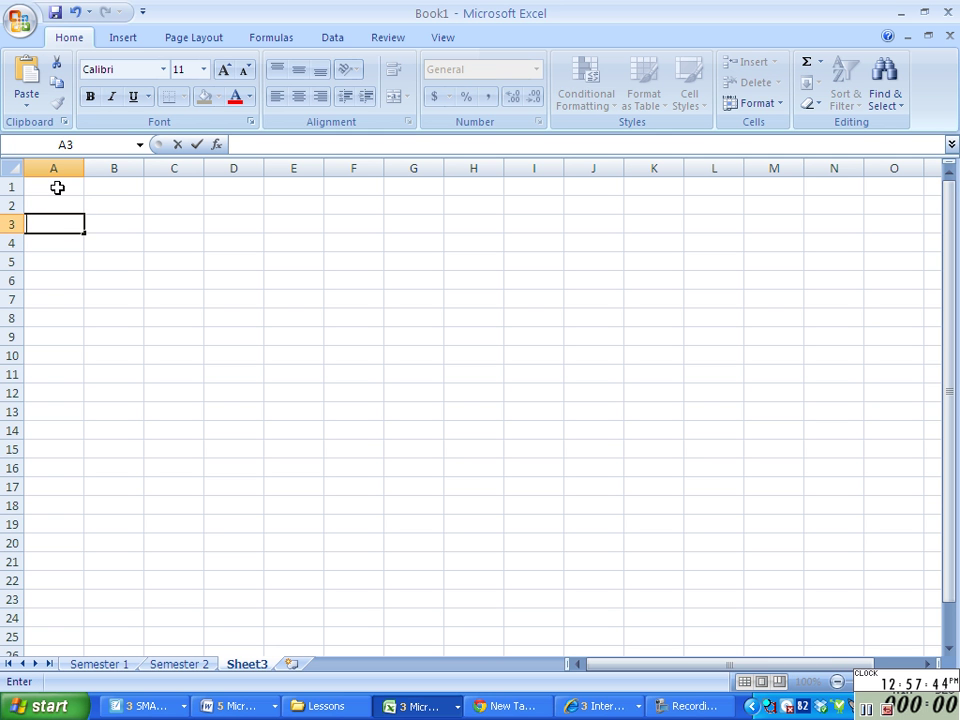
{"action": "type", "text": "tee"}
{"action": "type", "text": "l"}
{"action": "key", "text": "Return"}
{"action": "type", "text": "Wood"}
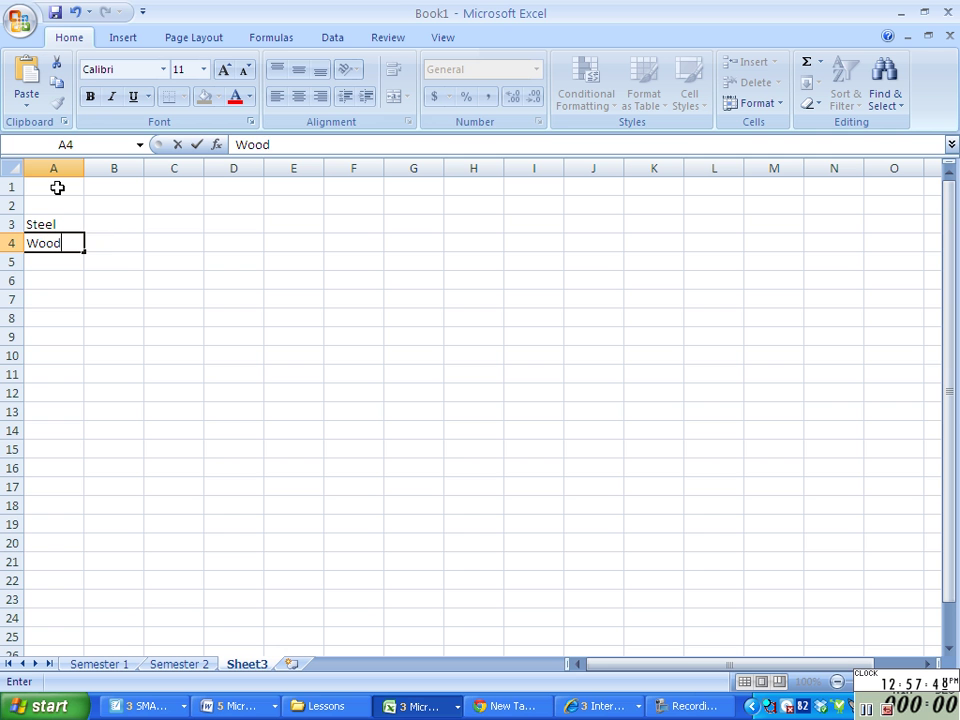
{"action": "key", "text": "Return"}
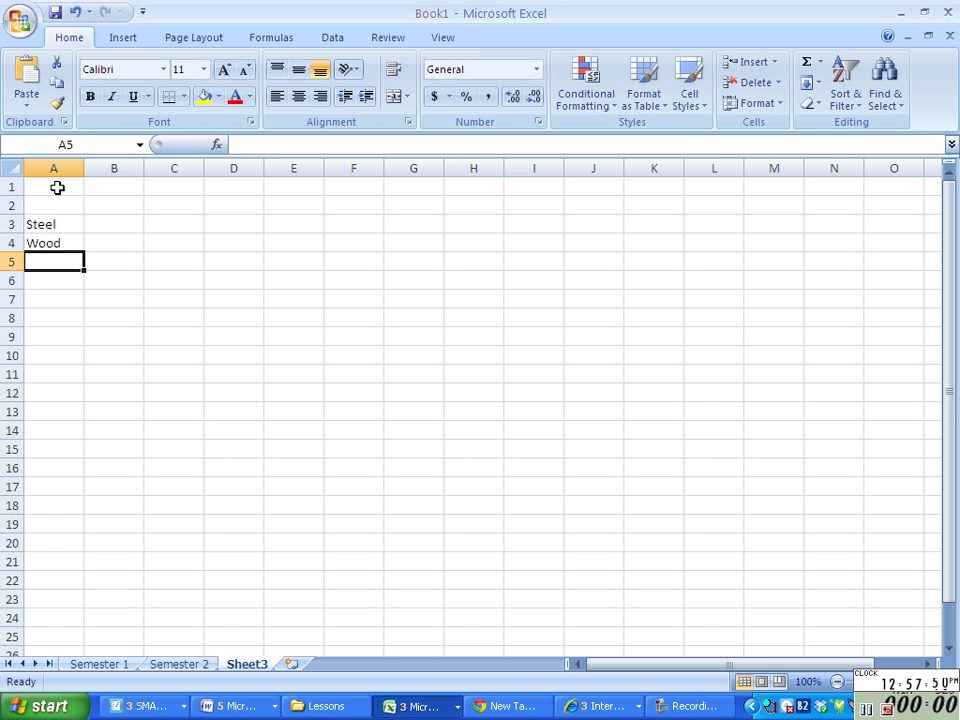
{"action": "type", "text": "C"}
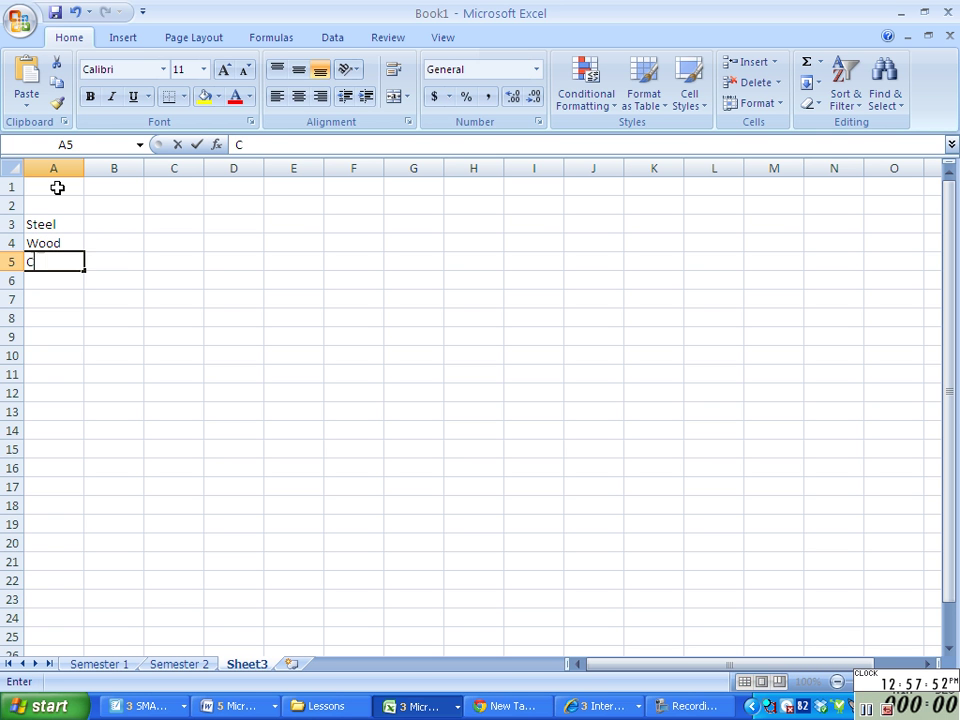
{"action": "type", "text": "oncrete"}
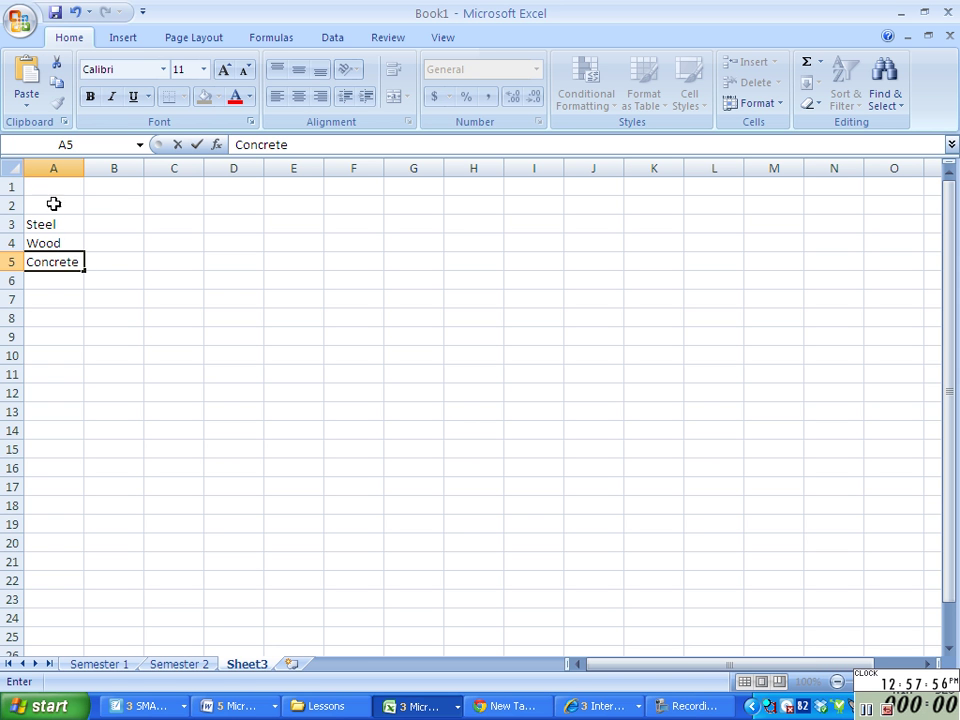
{"action": "left_click", "coordinate": [49, 186]}
{"action": "type", "text": "Sup"}
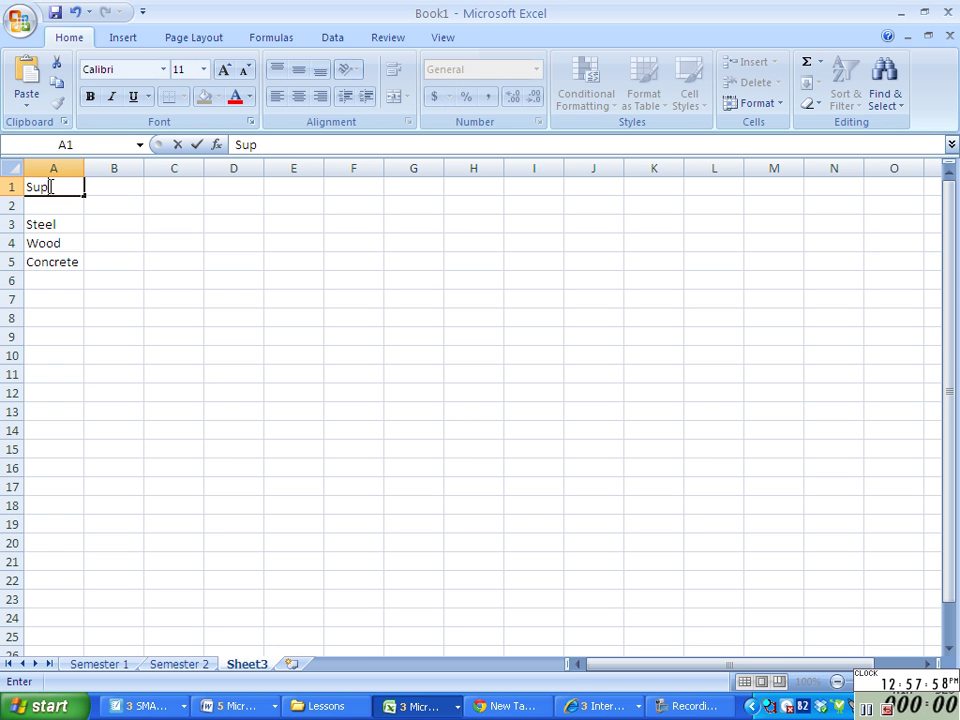
{"action": "type", "text": "plies"}
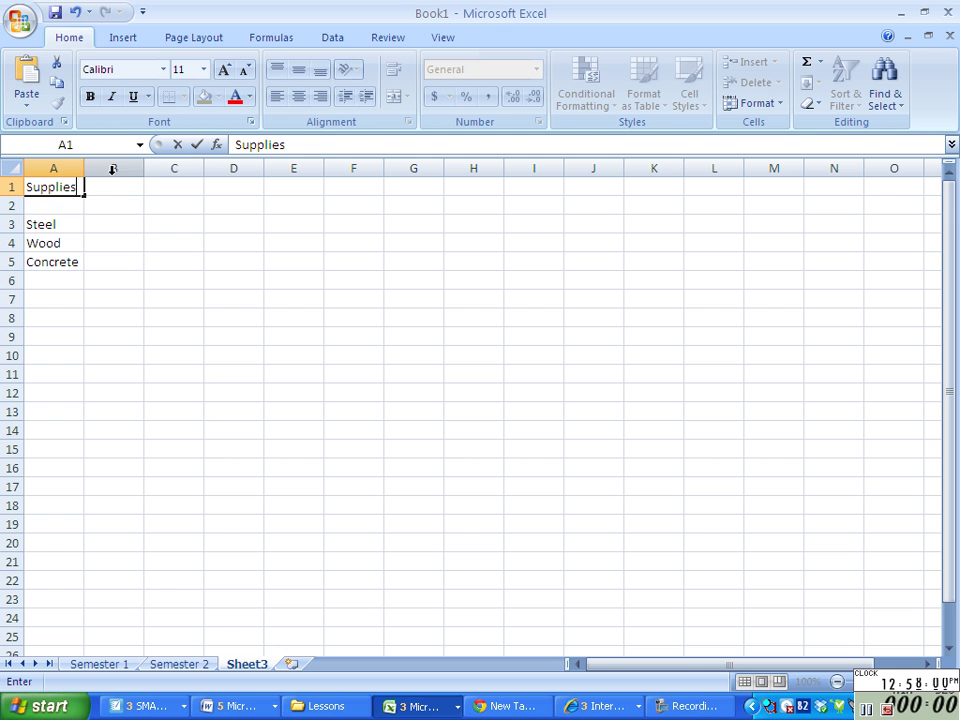
{"action": "left_click", "coordinate": [110, 192]}
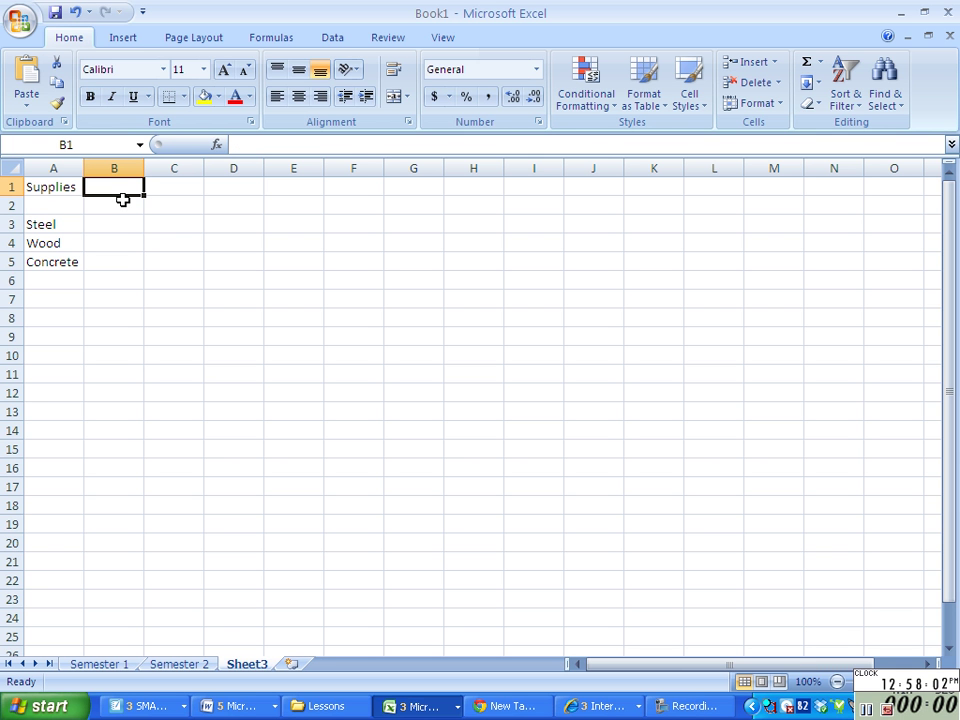
Head column B Prices and enter $300.00, $125.57 and $1,273.90 in B3:B5
{"action": "type", "text": "P"}
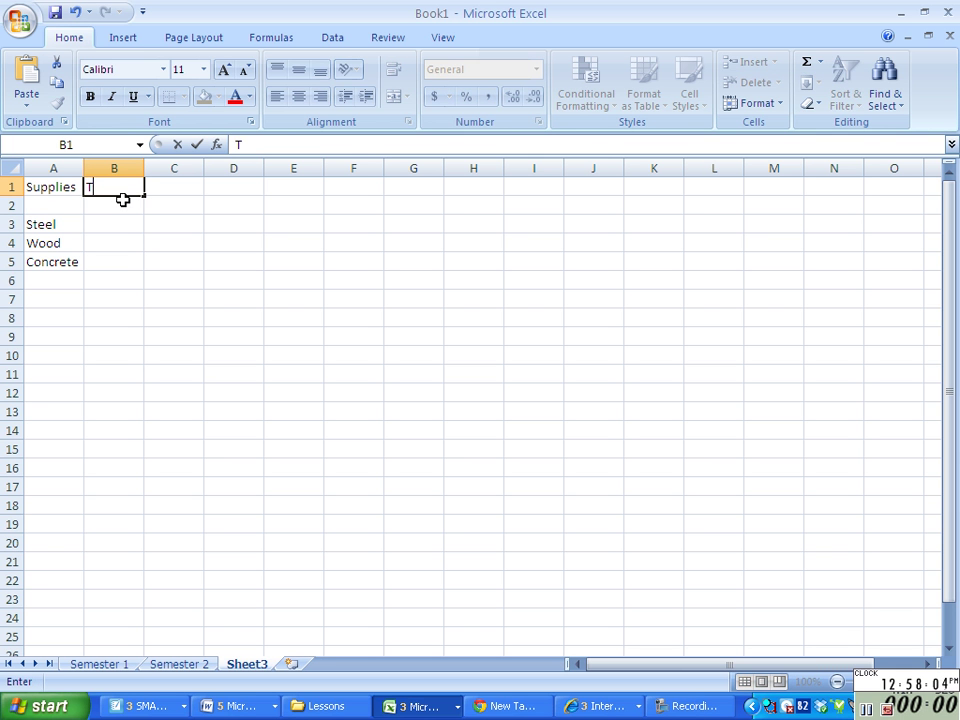
{"action": "type", "text": "rice"}
{"action": "type", "text": "s"}
{"action": "left_click", "coordinate": [121, 223]}
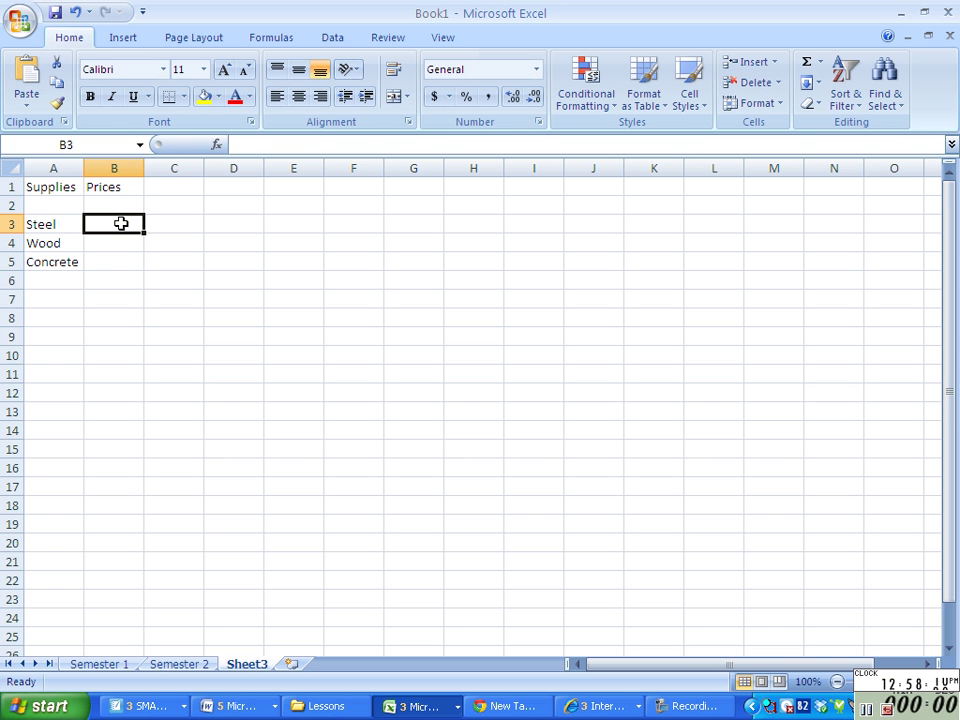
{"action": "type", "text": "$300"}
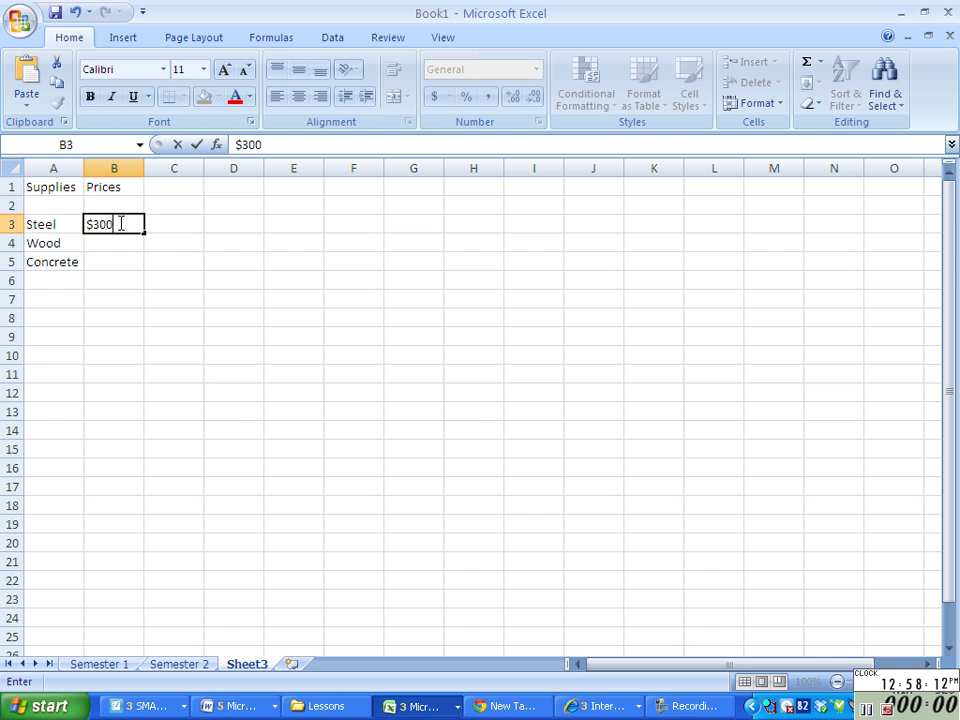
{"action": "type", "text": ".00"}
{"action": "key", "text": "Return"}
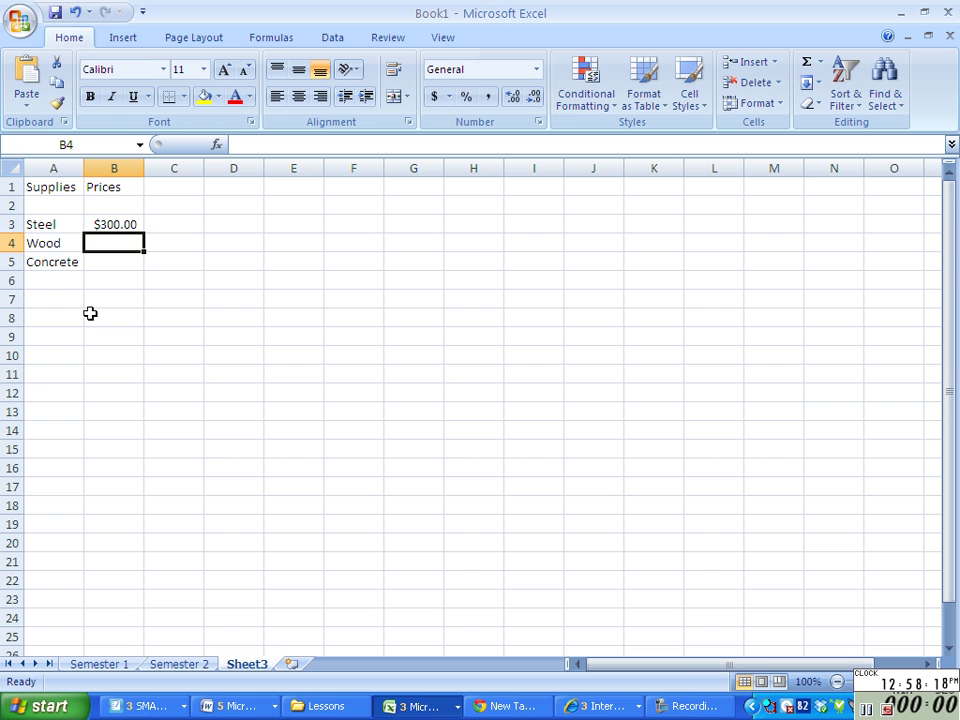
{"action": "type", "text": "$125"}
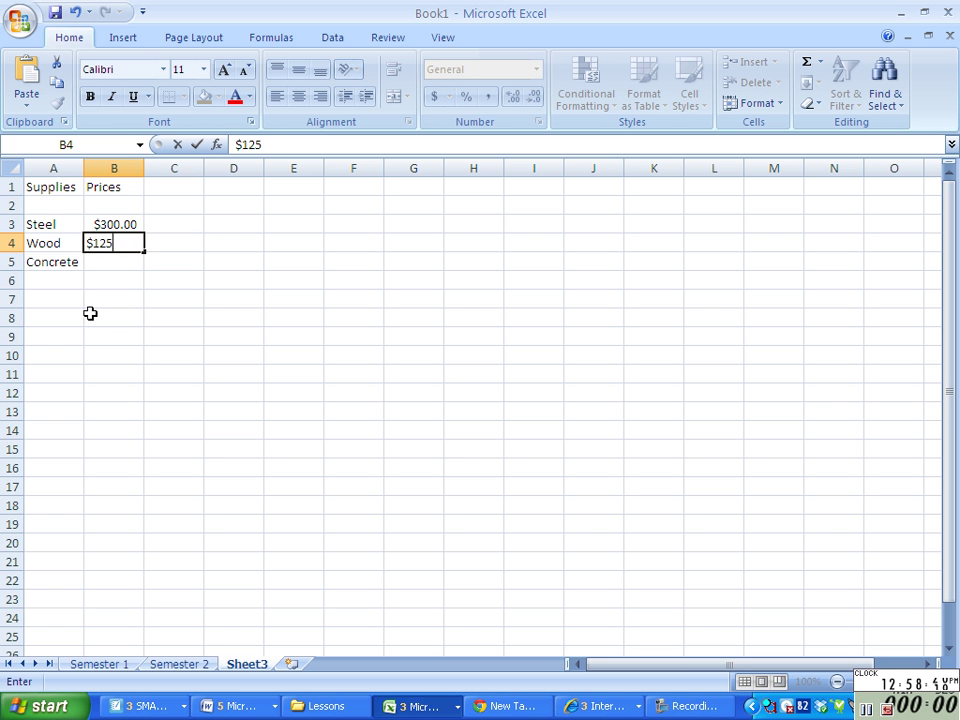
{"action": "type", "text": ".57"}
{"action": "key", "text": "Return"}
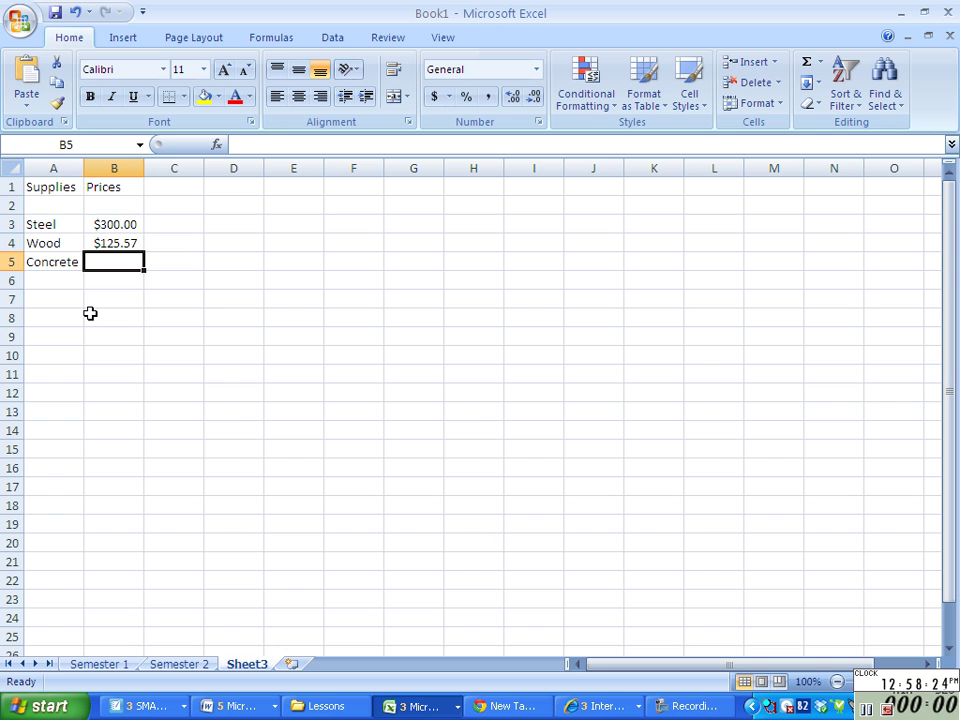
{"action": "type", "text": "1,"}
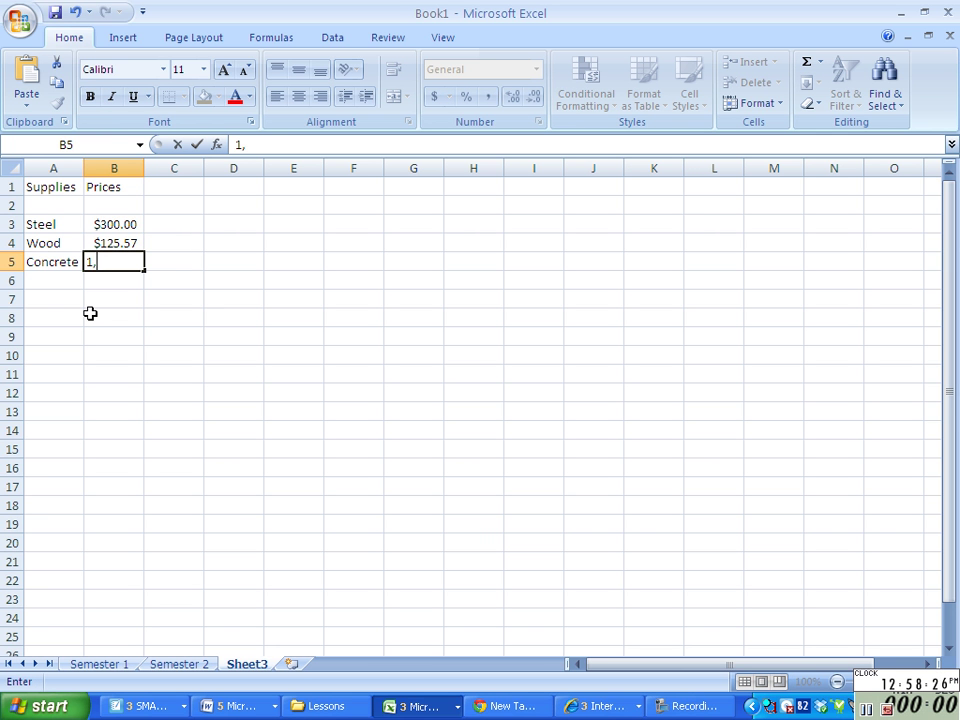
{"action": "key", "text": "BackSpace"}
{"action": "key", "text": "BackSpace"}
{"action": "type", "text": "$"}
{"action": "type", "text": "1,2"}
{"action": "type", "text": "73."}
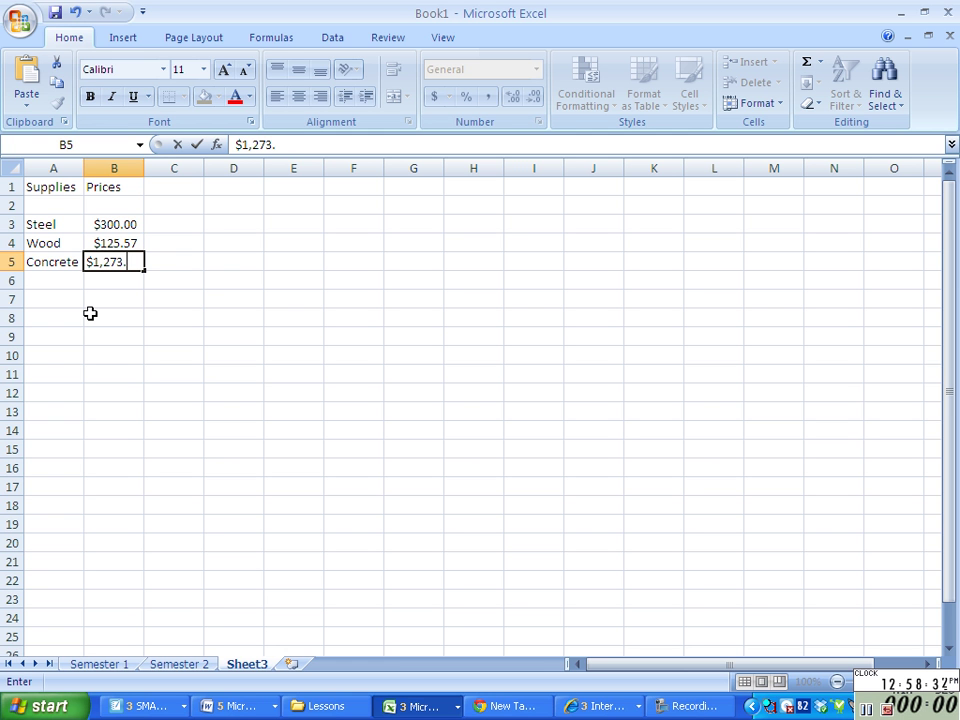
{"action": "type", "text": "90"}
{"action": "key", "text": "Return"}
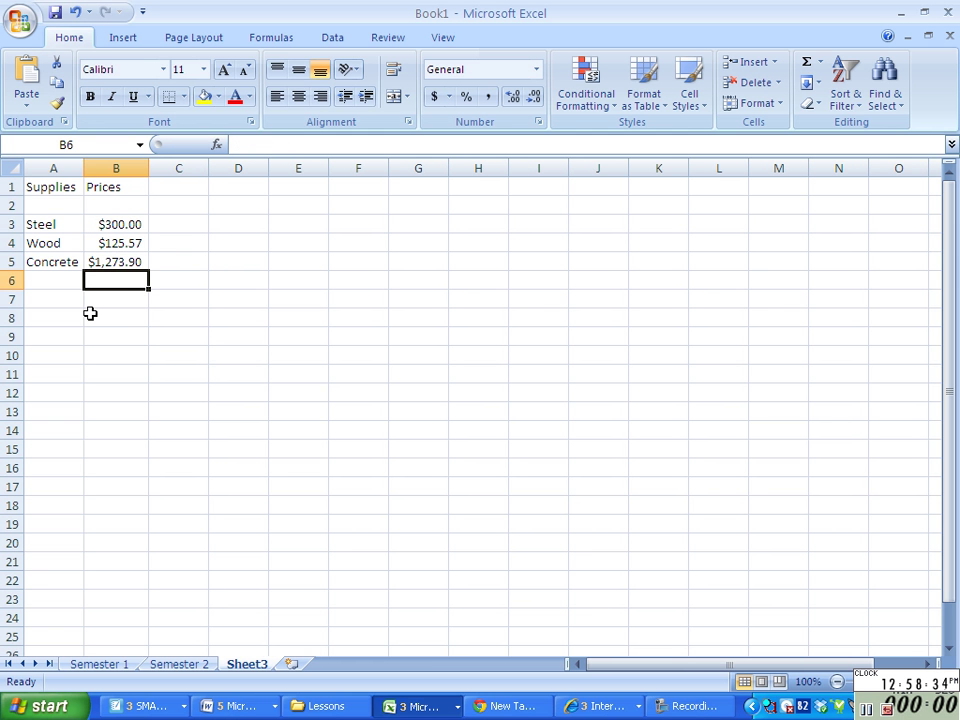
Select the whole sheet and align all text to the middle and center of cells
{"action": "left_click", "coordinate": [107, 187]}
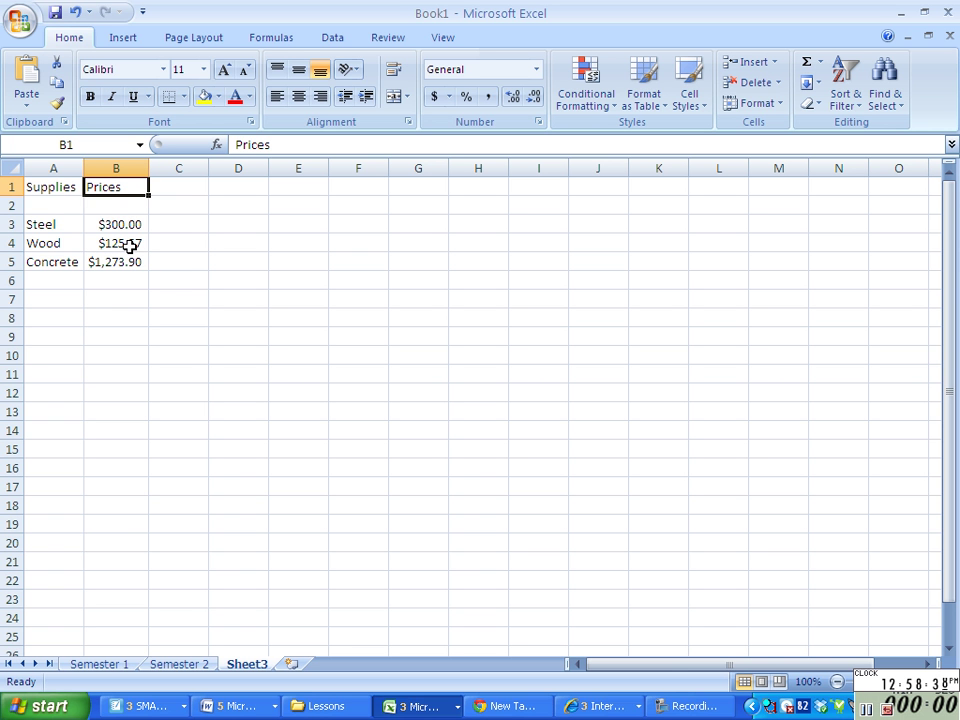
{"action": "left_click", "coordinate": [41, 224]}
{"action": "left_click", "coordinate": [40, 243]}
{"action": "left_click", "coordinate": [41, 256]}
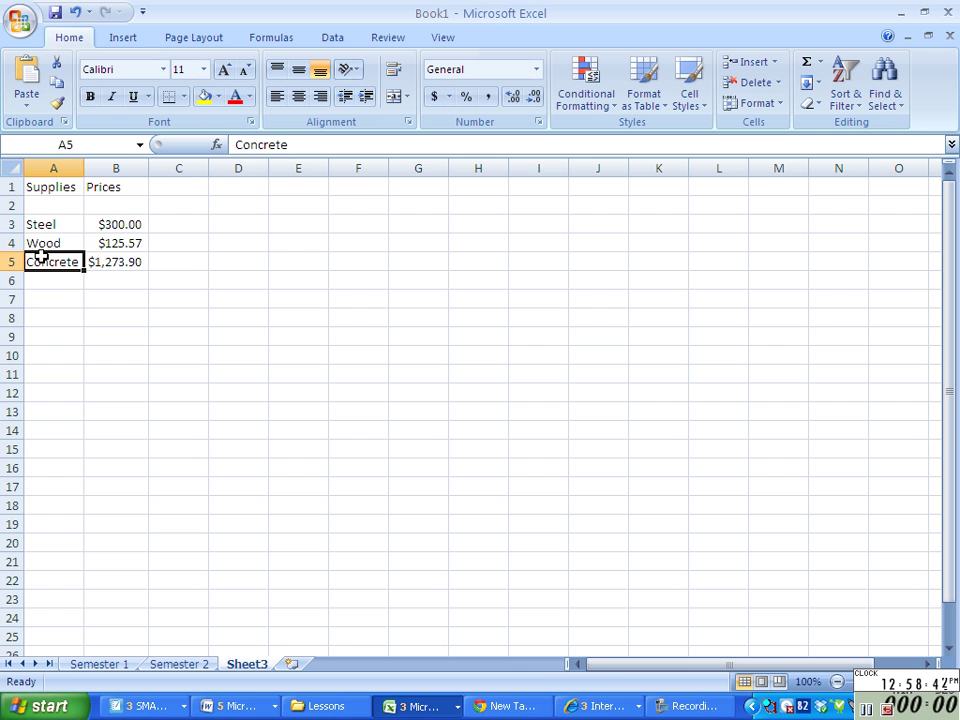
{"action": "left_click", "coordinate": [11, 168]}
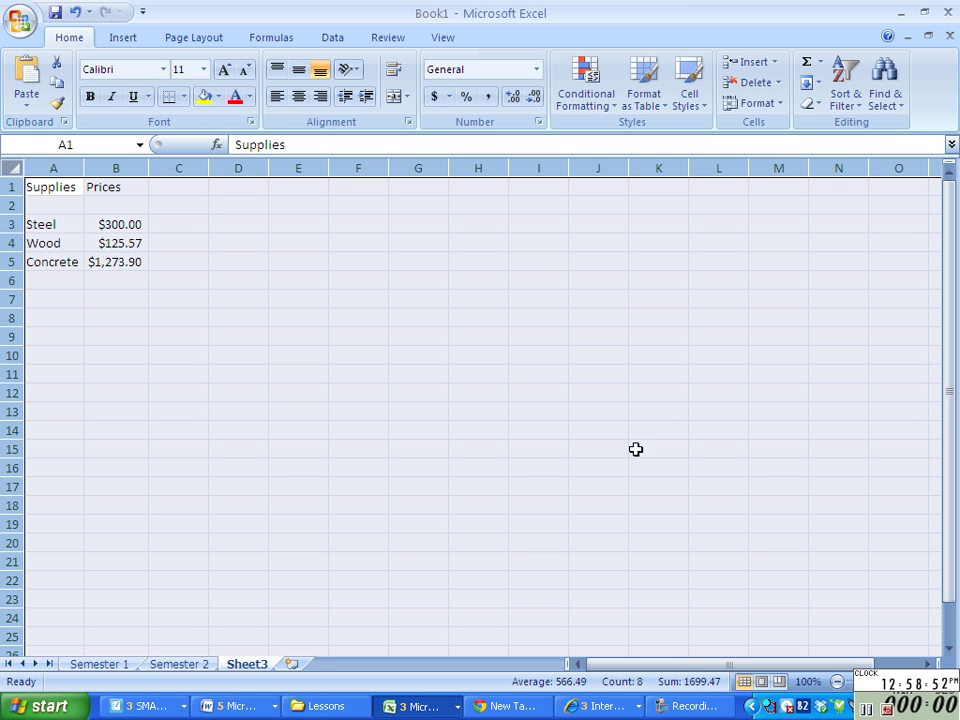
{"action": "left_click", "coordinate": [299, 71]}
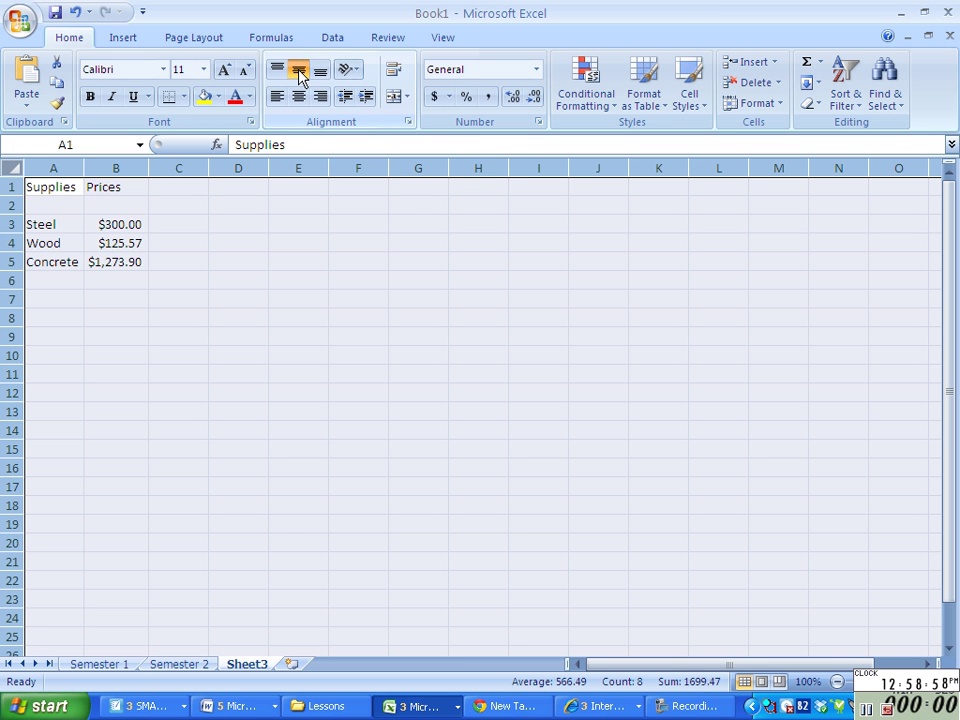
{"action": "left_click", "coordinate": [300, 101]}
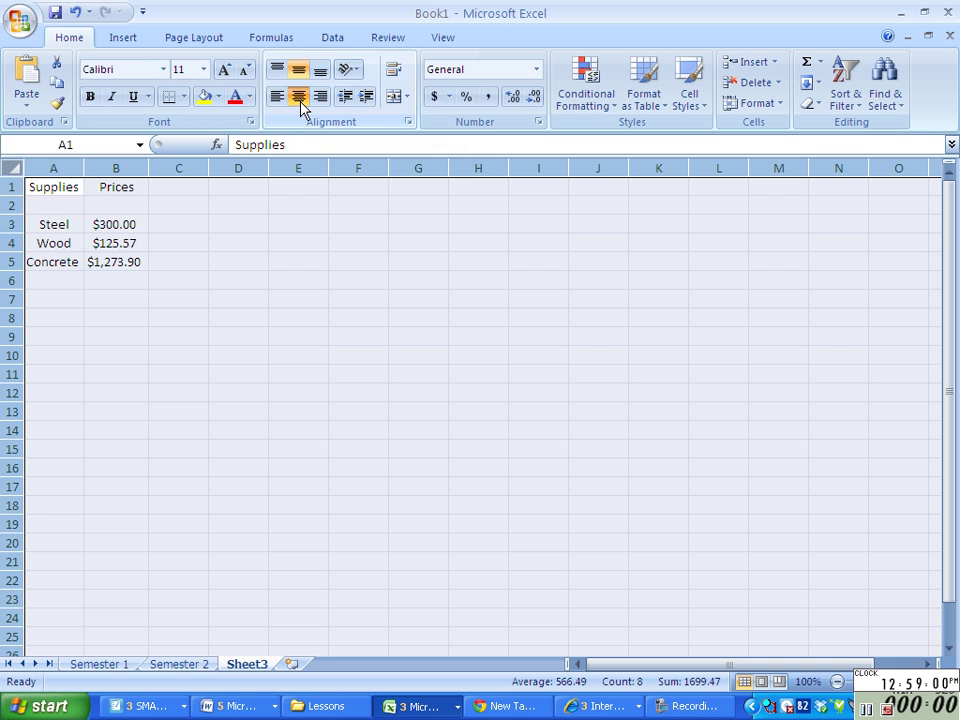
Try left-aligning the Wood price in B4, then set it back to Center
{"action": "left_click", "coordinate": [106, 373]}
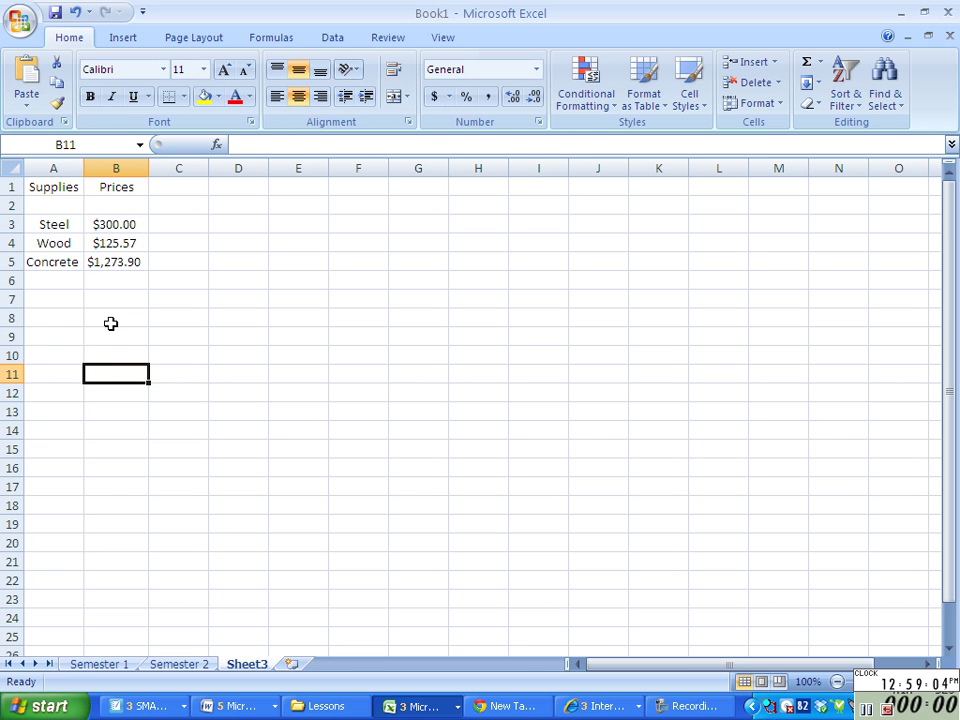
{"action": "left_click", "coordinate": [117, 243]}
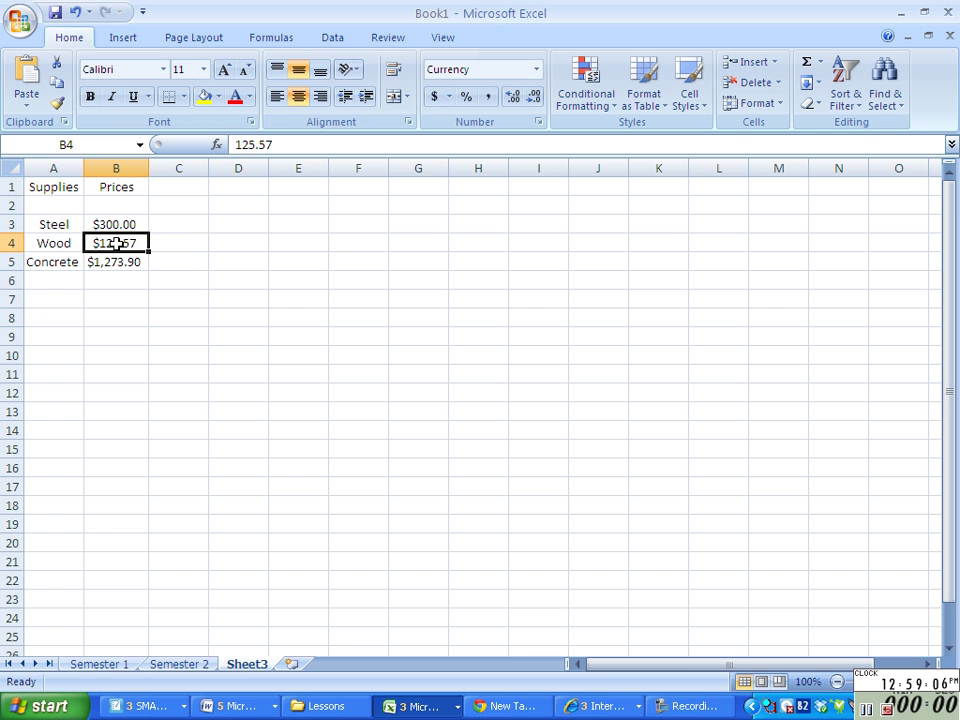
{"action": "left_click", "coordinate": [277, 97]}
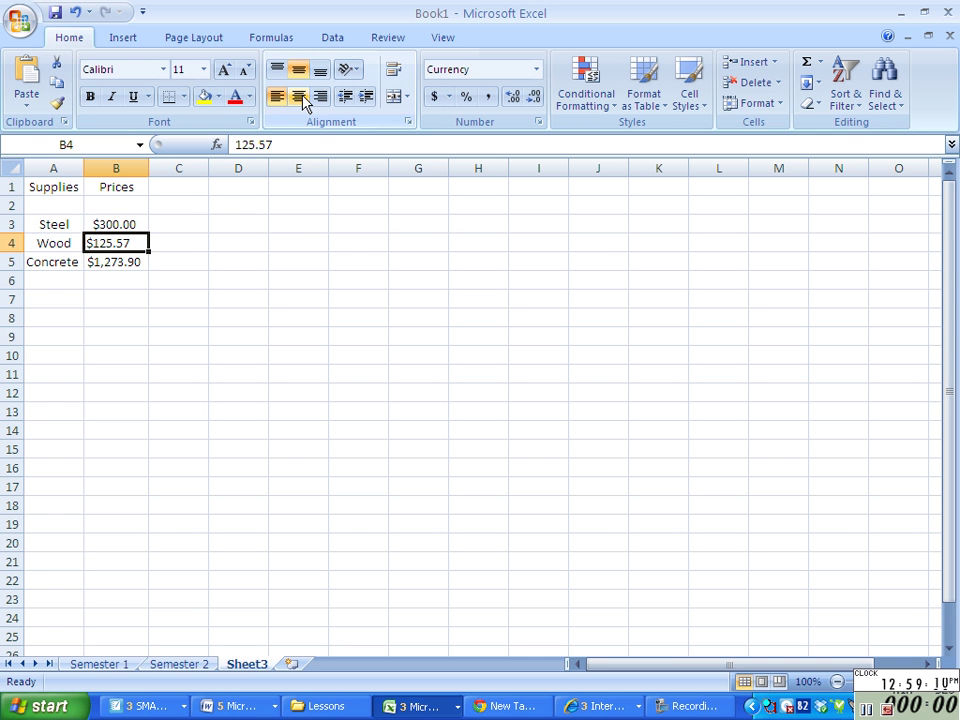
{"action": "left_click", "coordinate": [298, 97]}
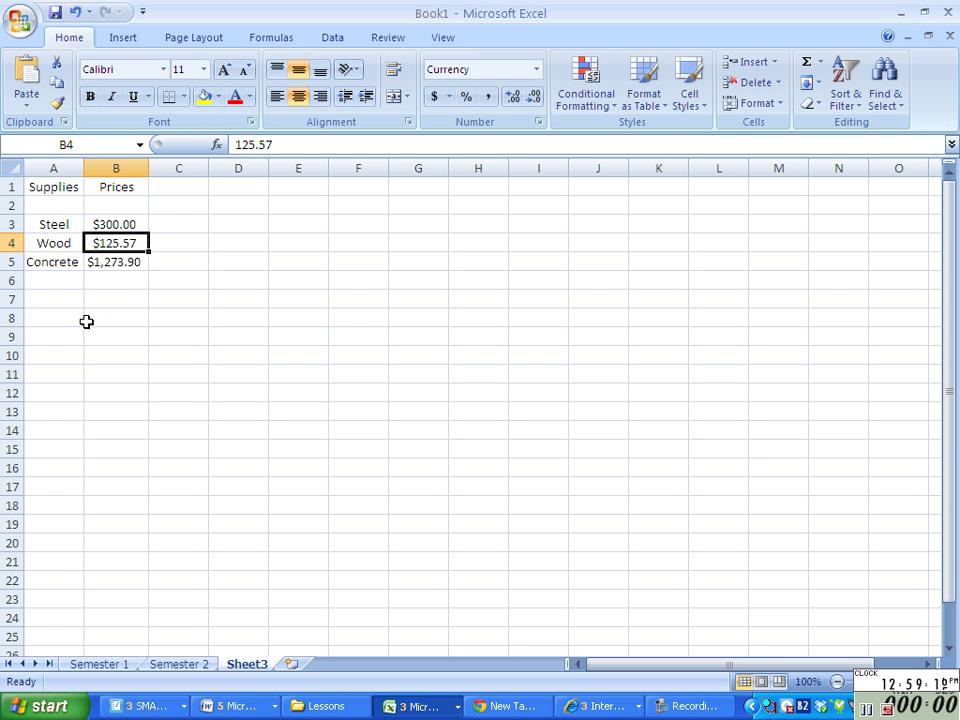
Label A9 as TOTAL and start inserting a function in B9
{"action": "left_click", "coordinate": [68, 337]}
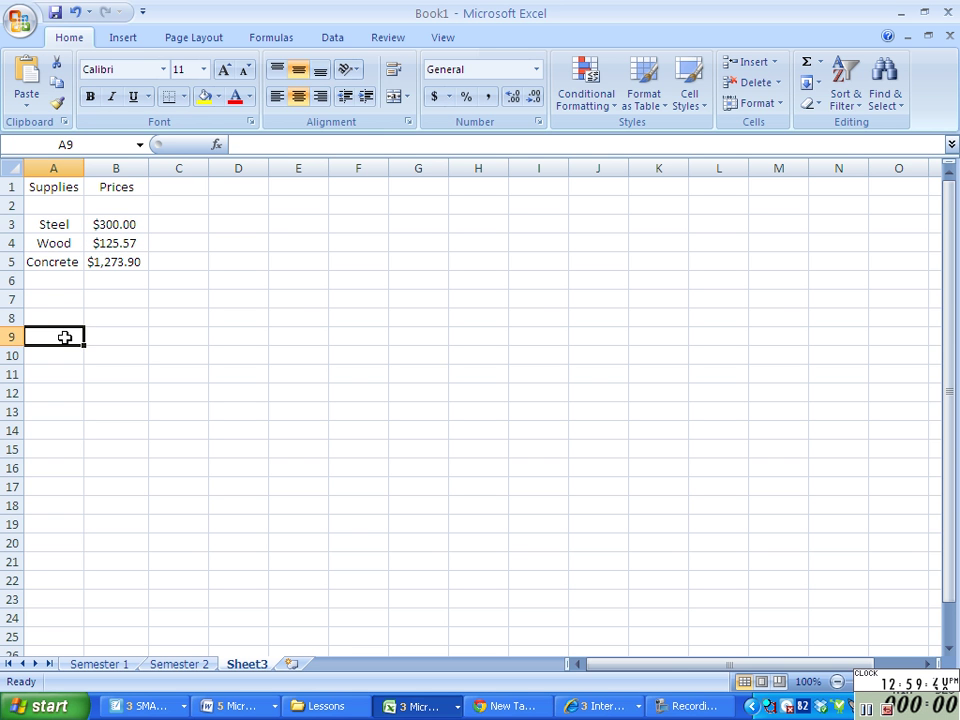
{"action": "type", "text": "TOTA"}
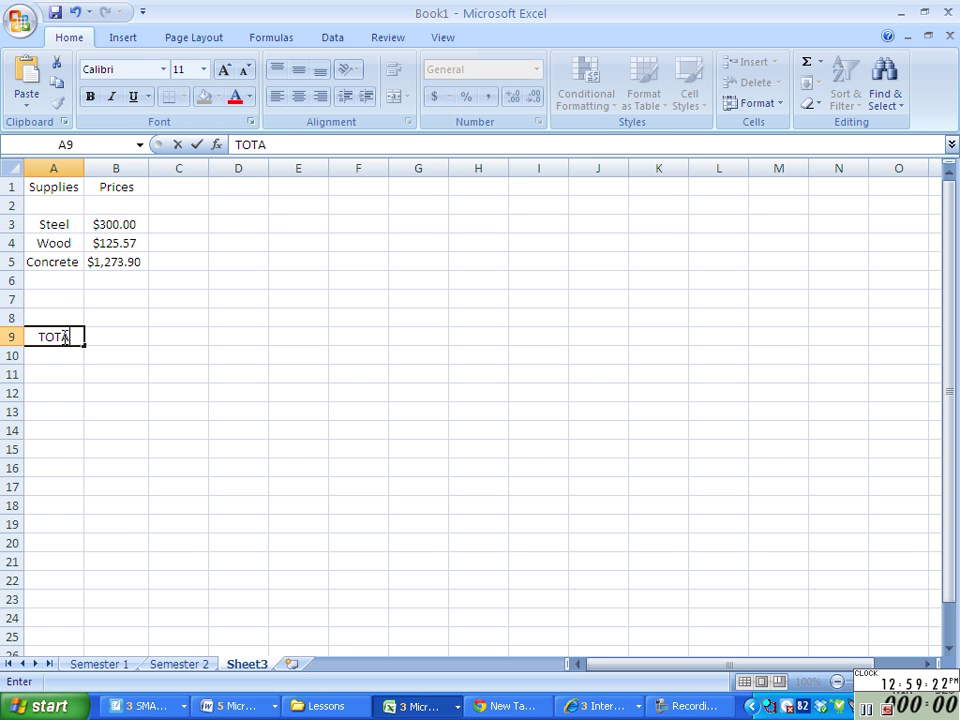
{"action": "type", "text": "L"}
{"action": "key", "text": "Tab"}
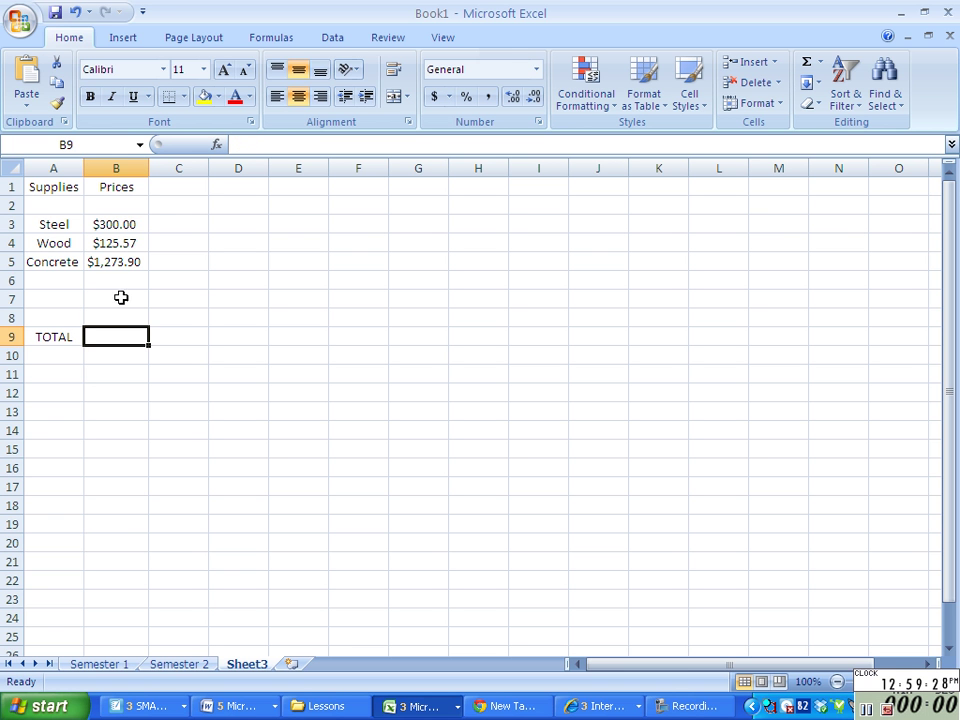
{"action": "left_click", "coordinate": [216, 145]}
Build =SUM(B3:B8) in B9 from the Insert Function dialog, totalling $1,699.47
{"action": "left_click", "coordinate": [566, 503]}
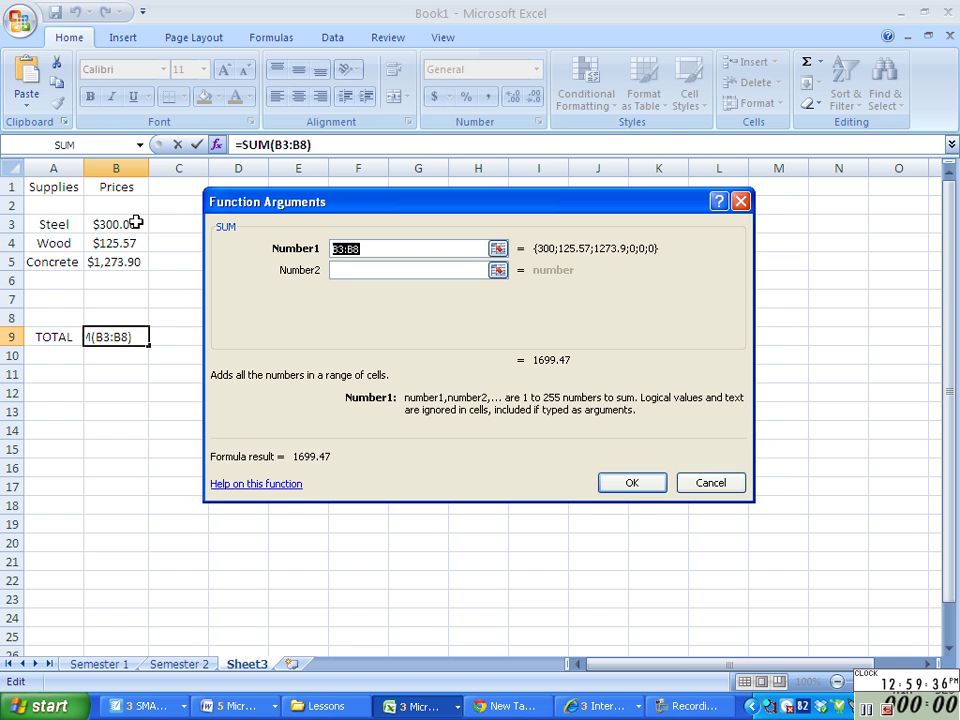
{"action": "left_click_drag", "start_coordinate": [135, 222], "coordinate": [135, 315]}
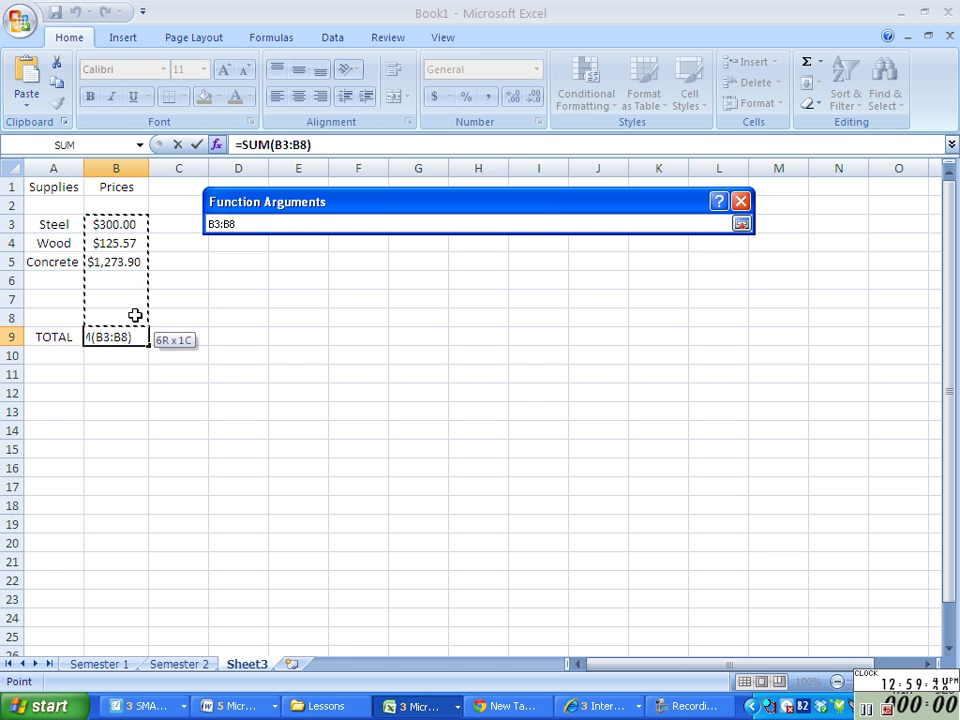
{"action": "left_click_drag", "start_coordinate": [135, 315], "coordinate": [135, 315]}
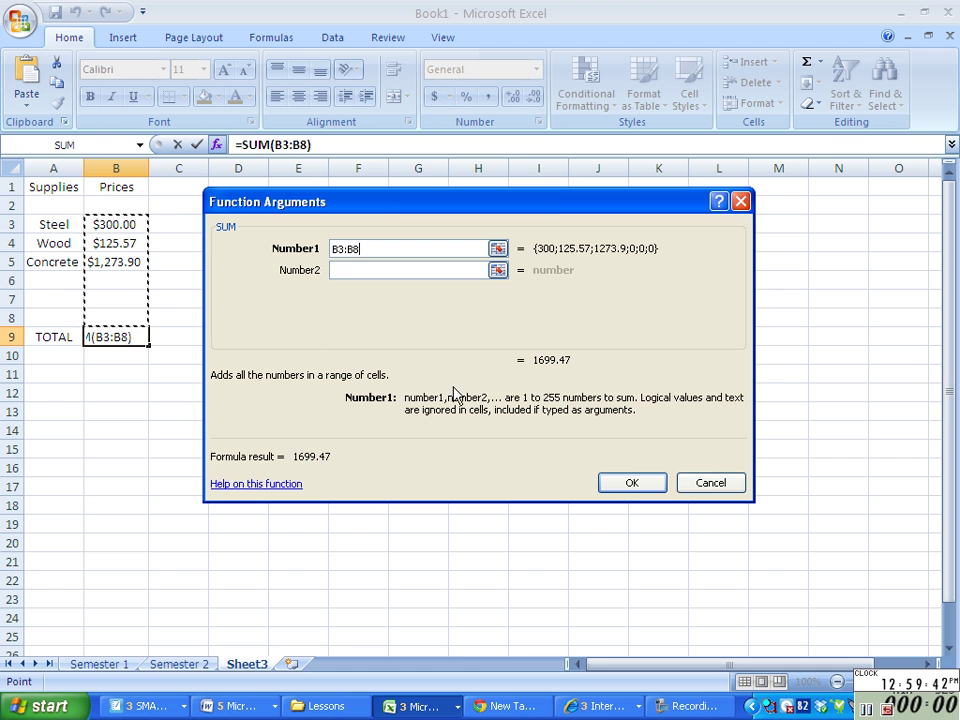
{"action": "left_click", "coordinate": [657, 492]}
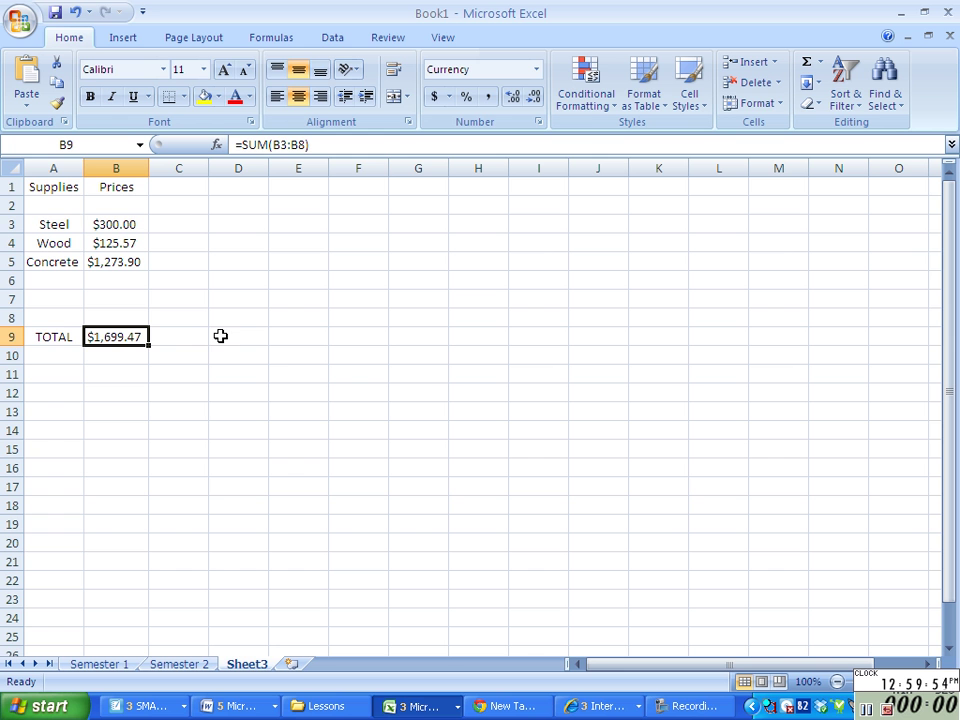
{"action": "left_click", "coordinate": [123, 282]}
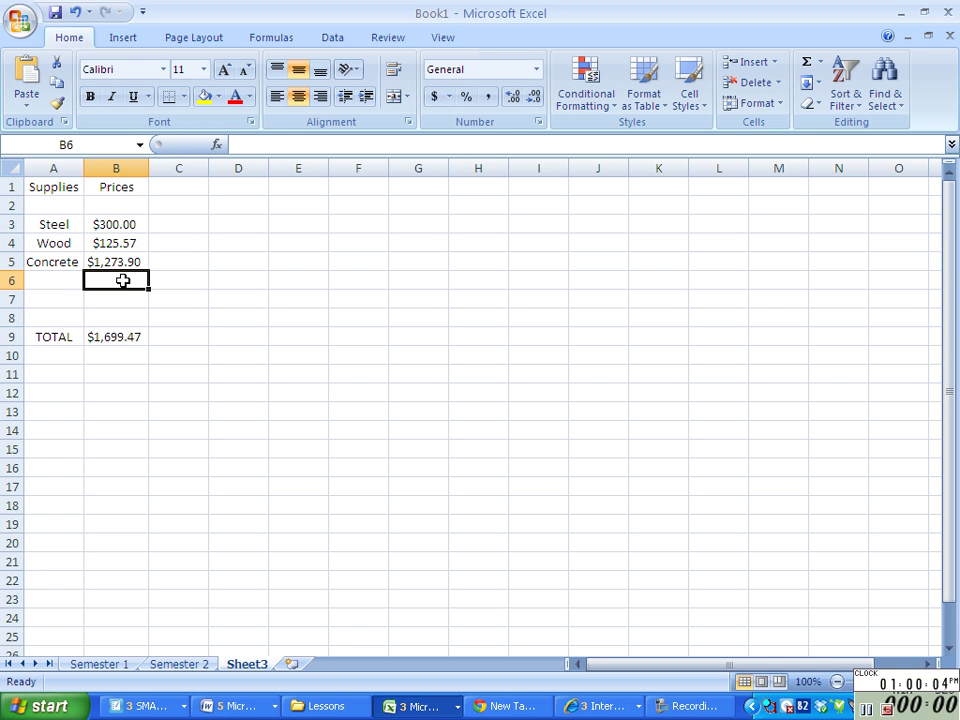
Test the total by entering 500 in B6, undo it, and check B9's SUM formula
{"action": "type", "text": "500"}
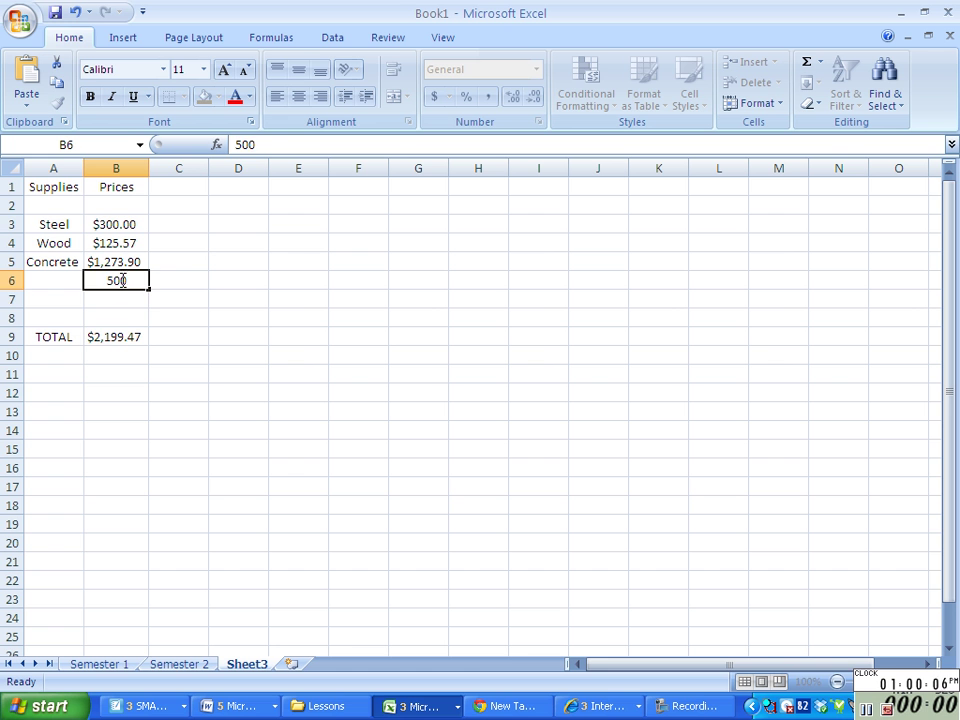
{"action": "key", "text": "Return"}
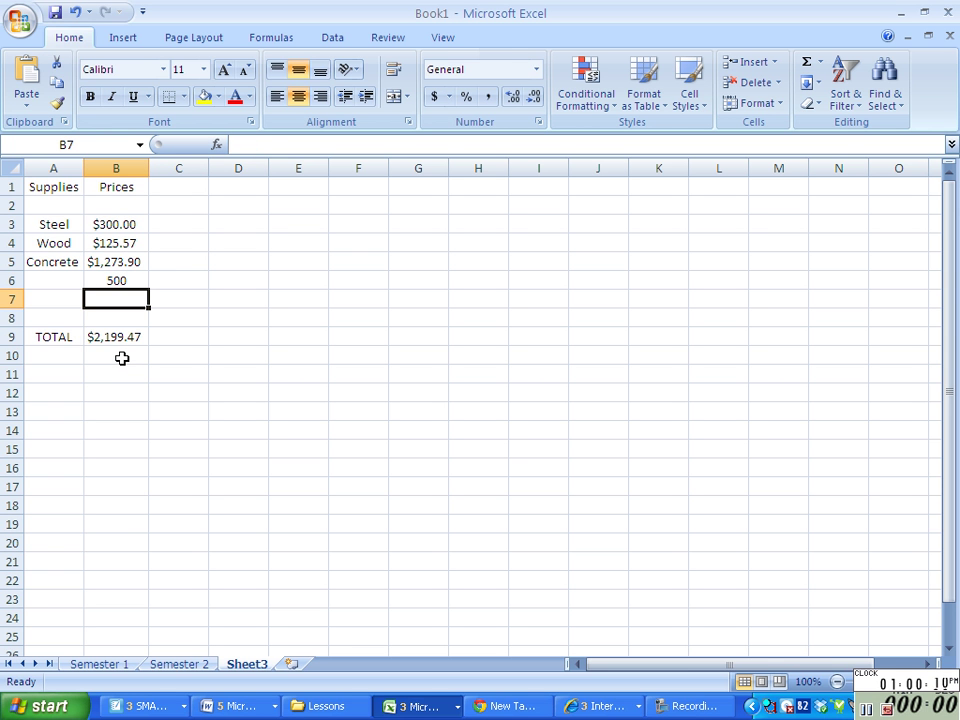
{"action": "left_click", "coordinate": [74, 13]}
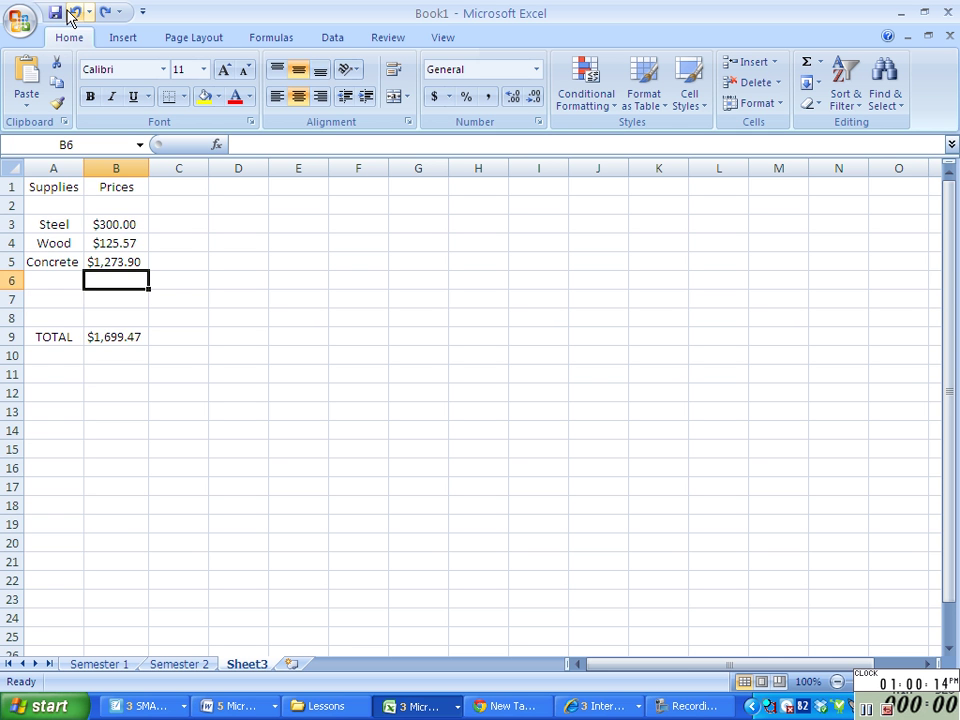
{"action": "left_click", "coordinate": [133, 340]}
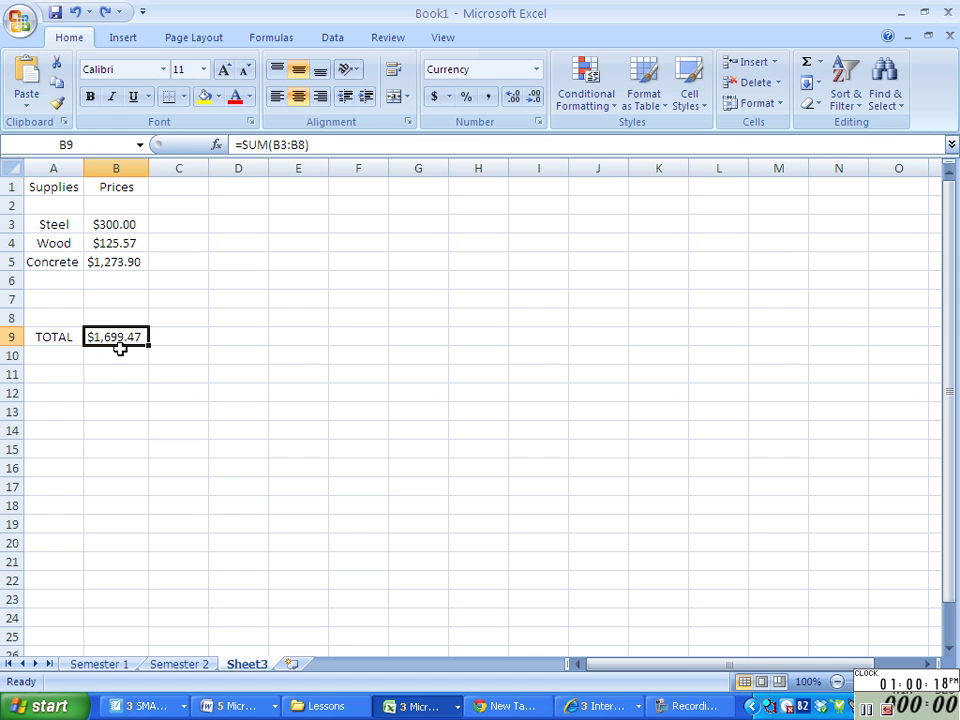
Enter SALES TAX in A11 and the rate 0.06 in B11
{"action": "left_click", "coordinate": [68, 375]}
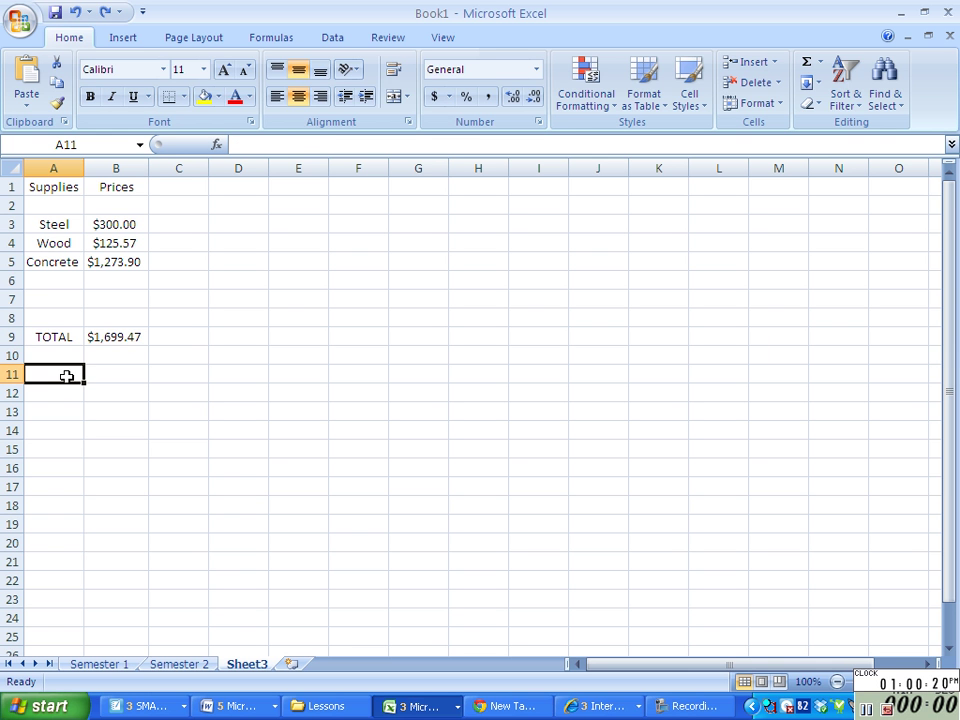
{"action": "type", "text": "SALES TA"}
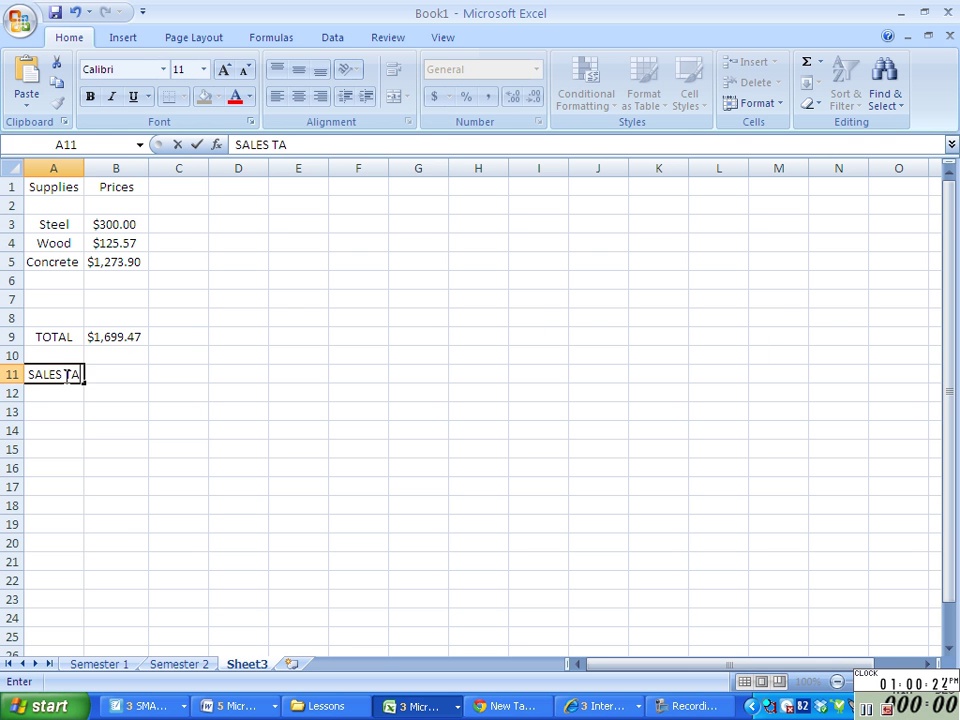
{"action": "type", "text": "X"}
{"action": "key", "text": "Tab"}
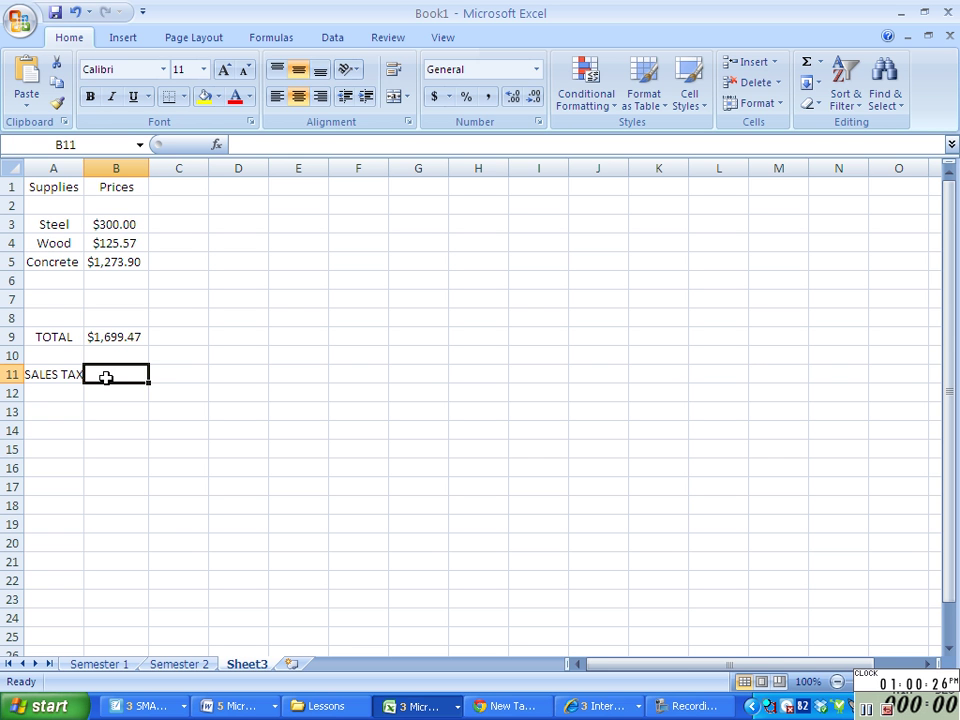
{"action": "type", "text": "0.0"}
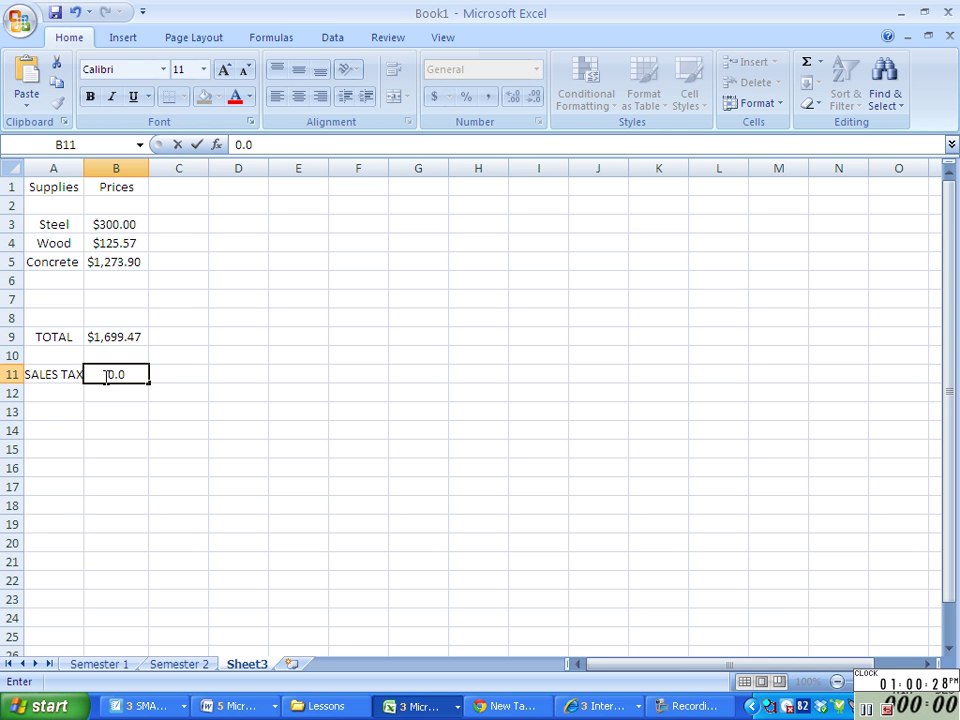
{"action": "type", "text": "6"}
{"action": "left_click", "coordinate": [124, 407]}
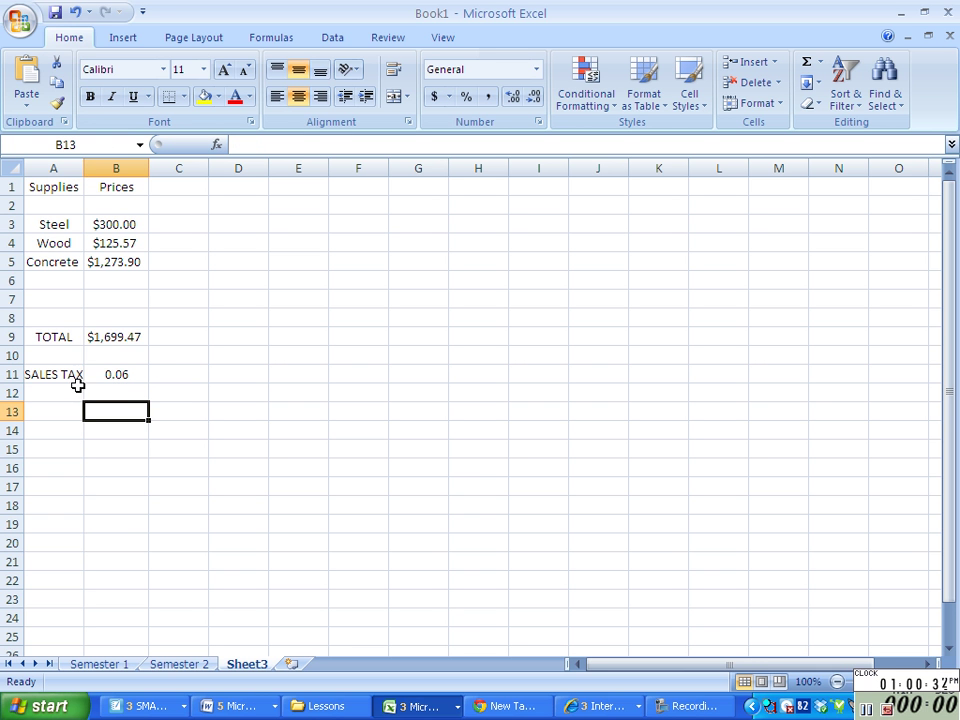
Autofit column A to fit SALES TAX and enter FINAL COST in A13
{"action": "double_click", "coordinate": [85, 169]}
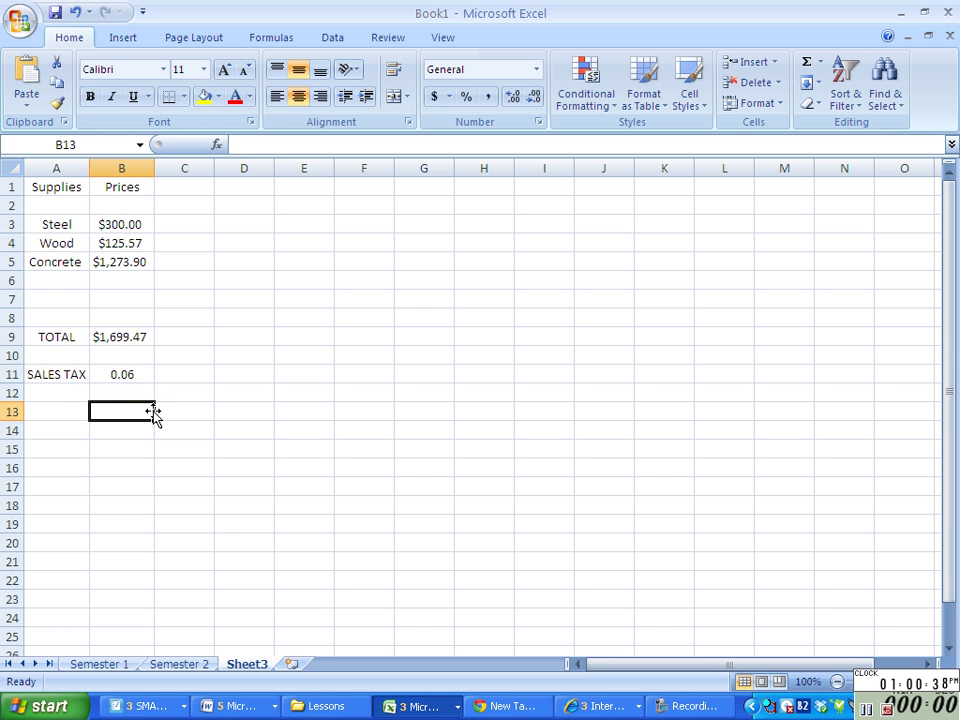
{"action": "left_click", "coordinate": [64, 411]}
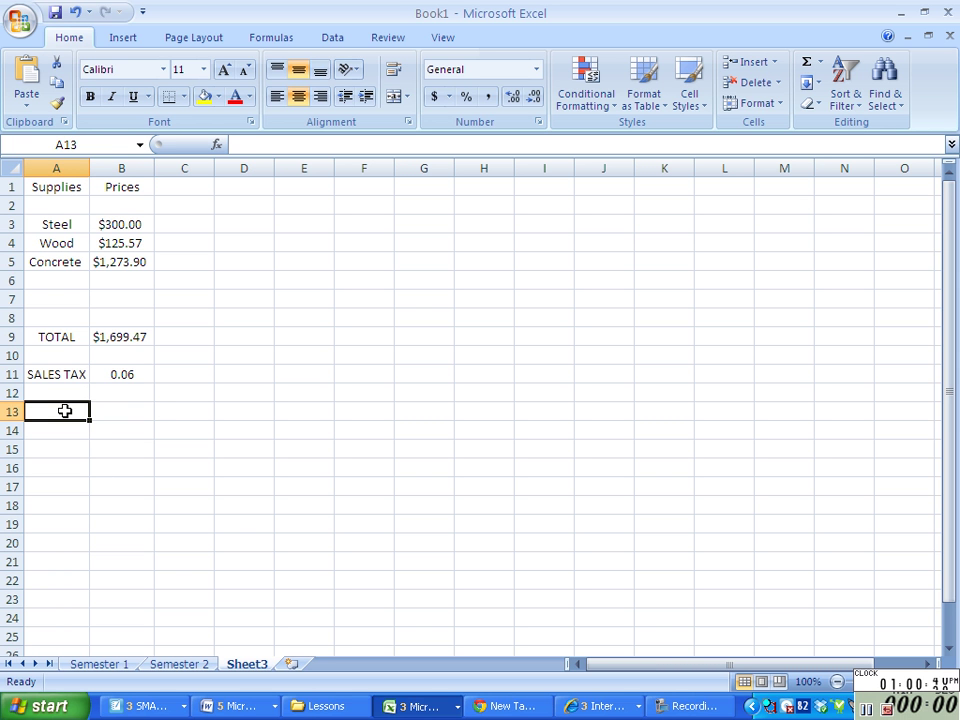
{"action": "type", "text": "FINAL"}
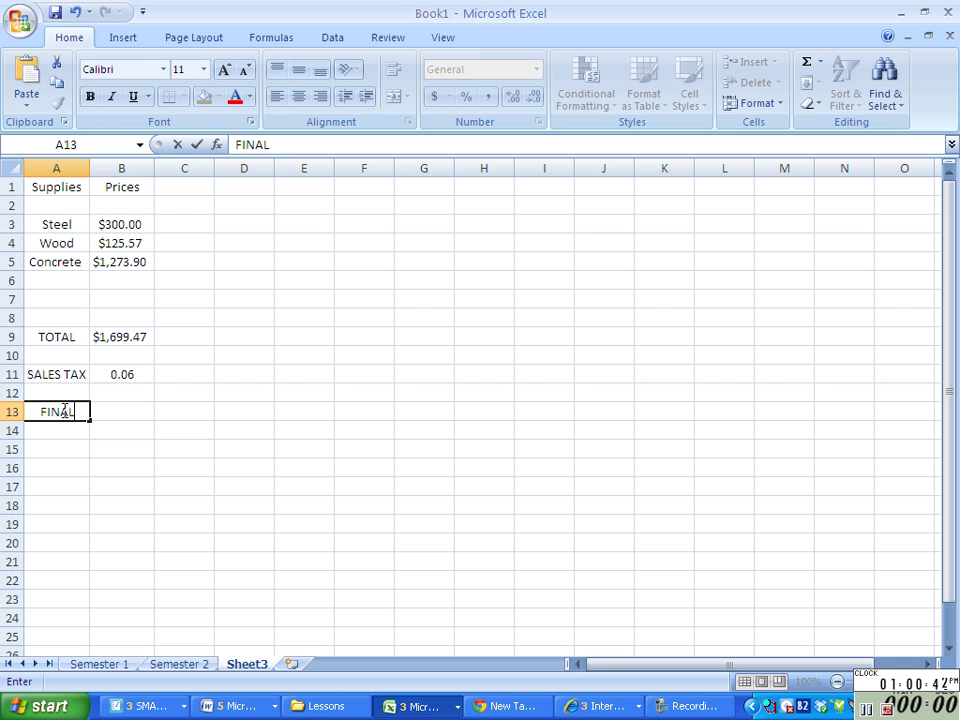
{"action": "type", "text": " COST"}
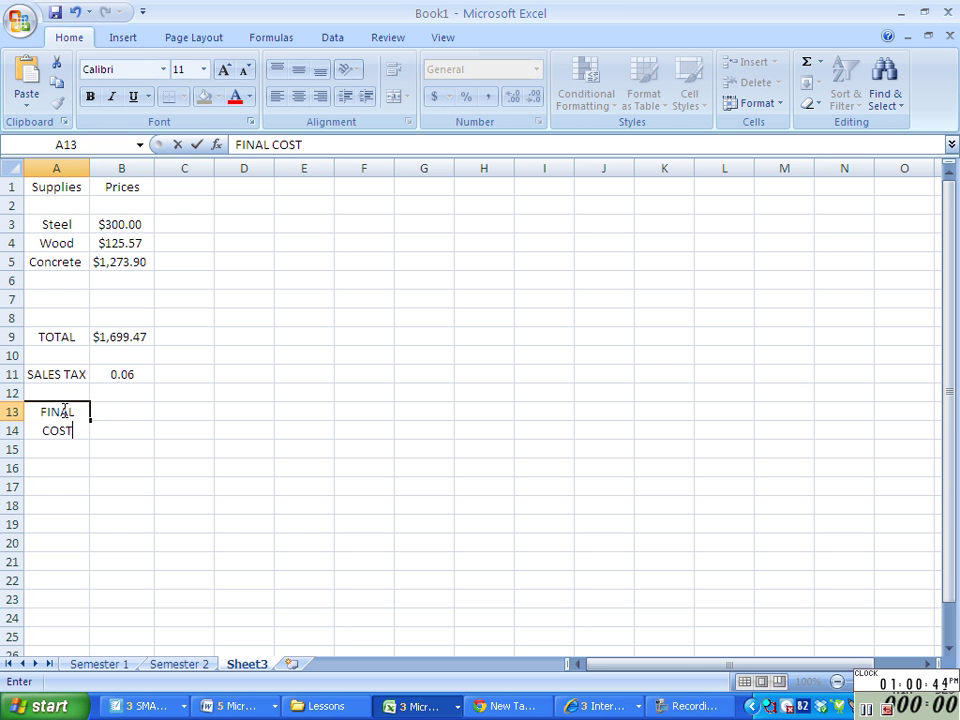
{"action": "left_click", "coordinate": [107, 452]}
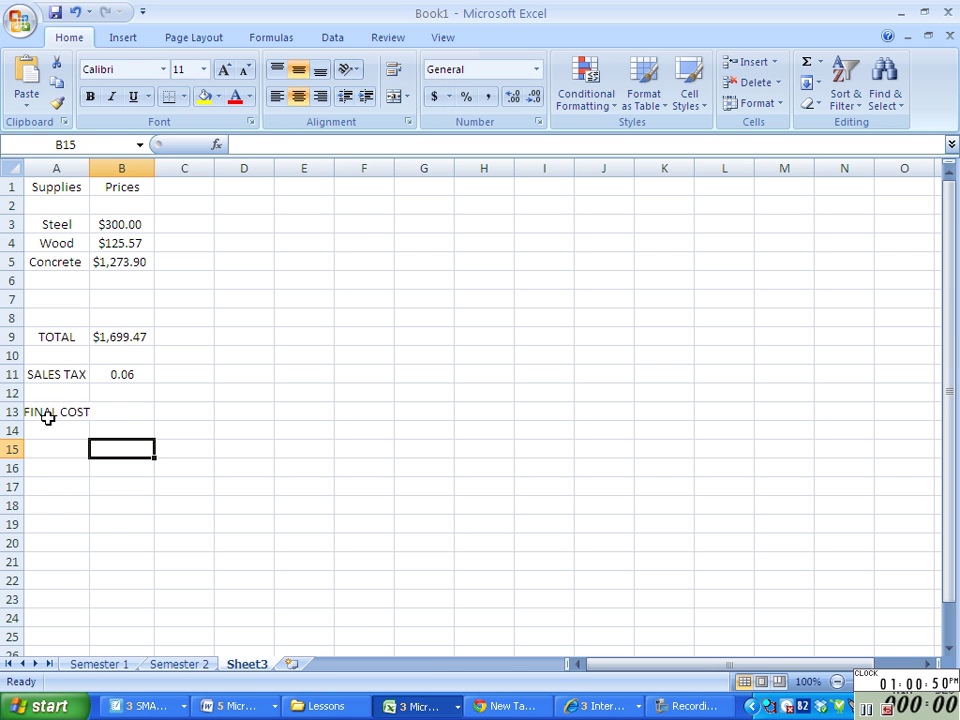
{"action": "left_click", "coordinate": [48, 414]}
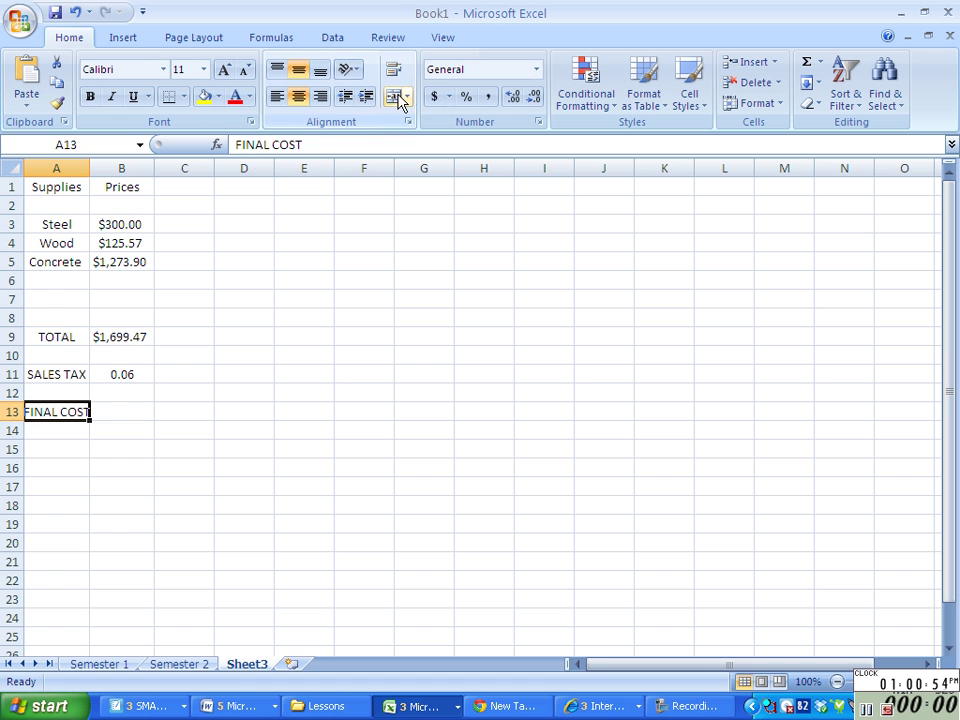
Turn on Wrap text for A13 in Format Cells so FINAL COST spans two lines
{"action": "right_click", "coordinate": [56, 418]}
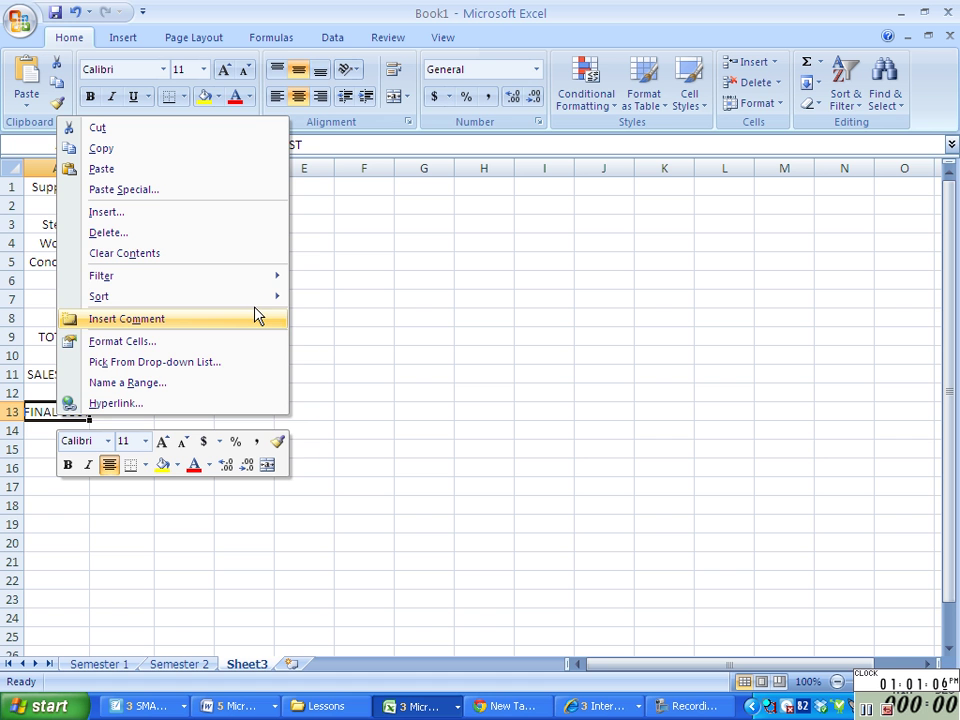
{"action": "left_click", "coordinate": [198, 342]}
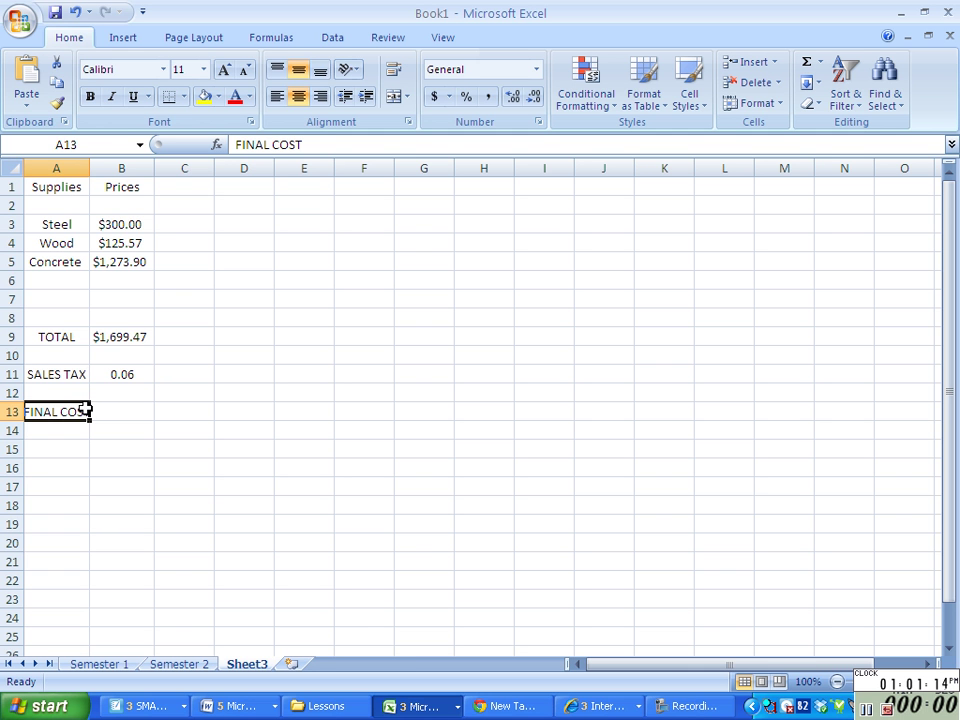
{"action": "key", "text": "ctrl+1"}
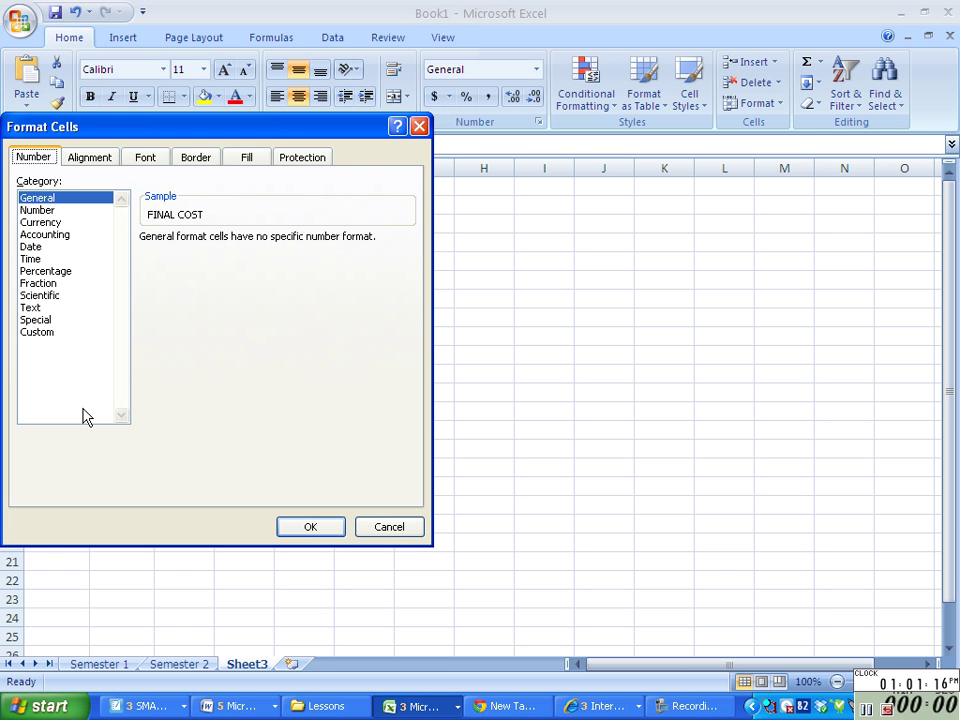
{"action": "mouse_move", "coordinate": [140, 133]}
{"action": "left_mouse_down"}
{"action": "mouse_move", "coordinate": [371, 179]}
{"action": "mouse_move", "coordinate": [552, 176]}
{"action": "left_mouse_up"}
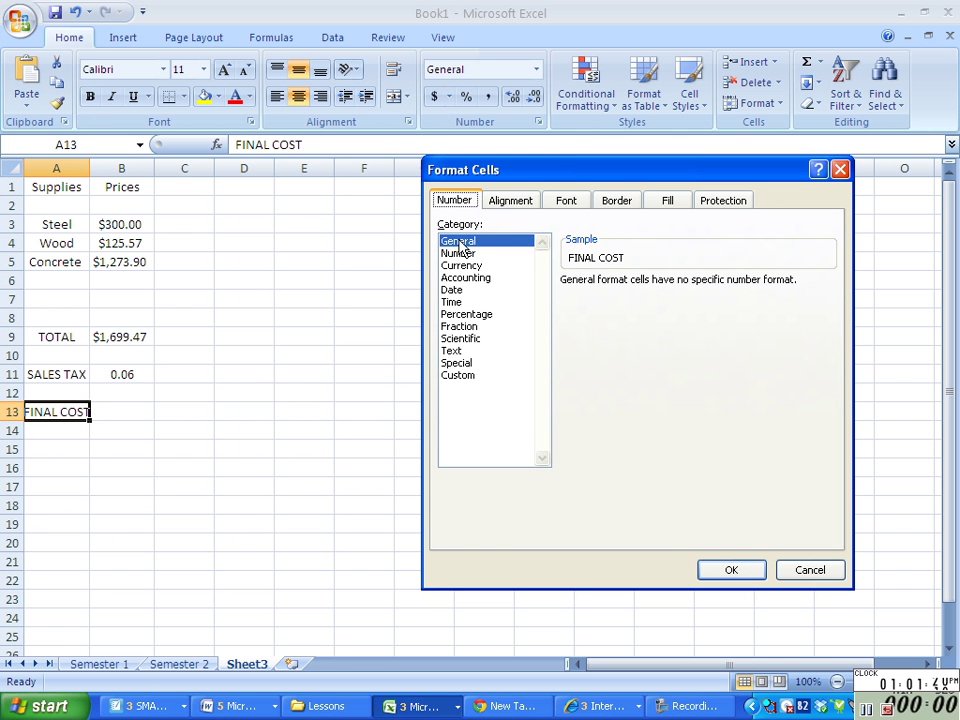
{"action": "left_click", "coordinate": [508, 200]}
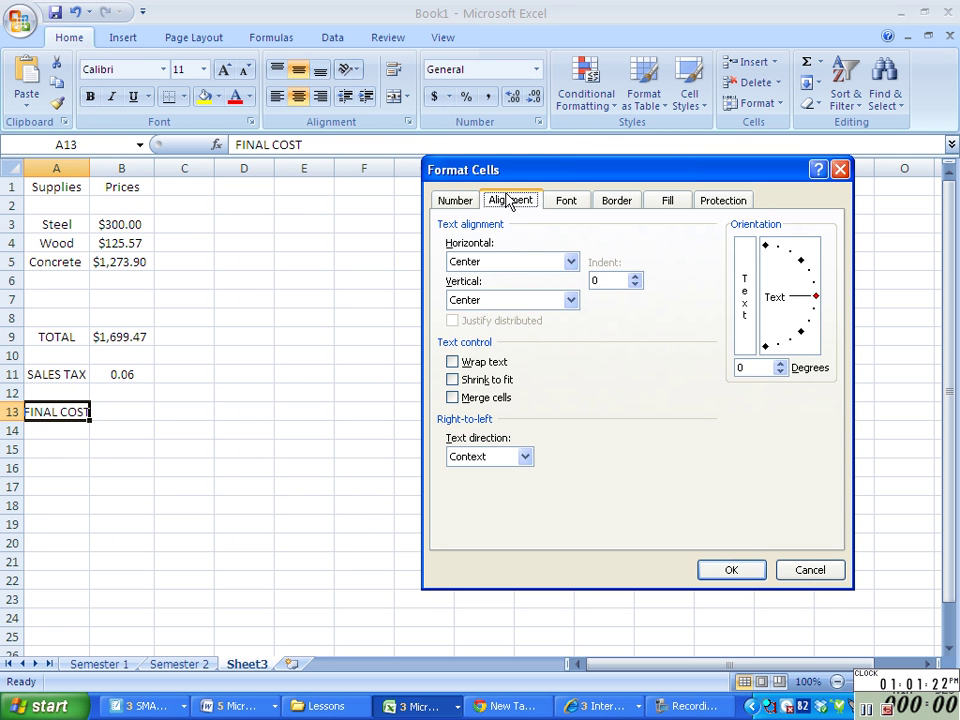
{"action": "left_click", "coordinate": [463, 366]}
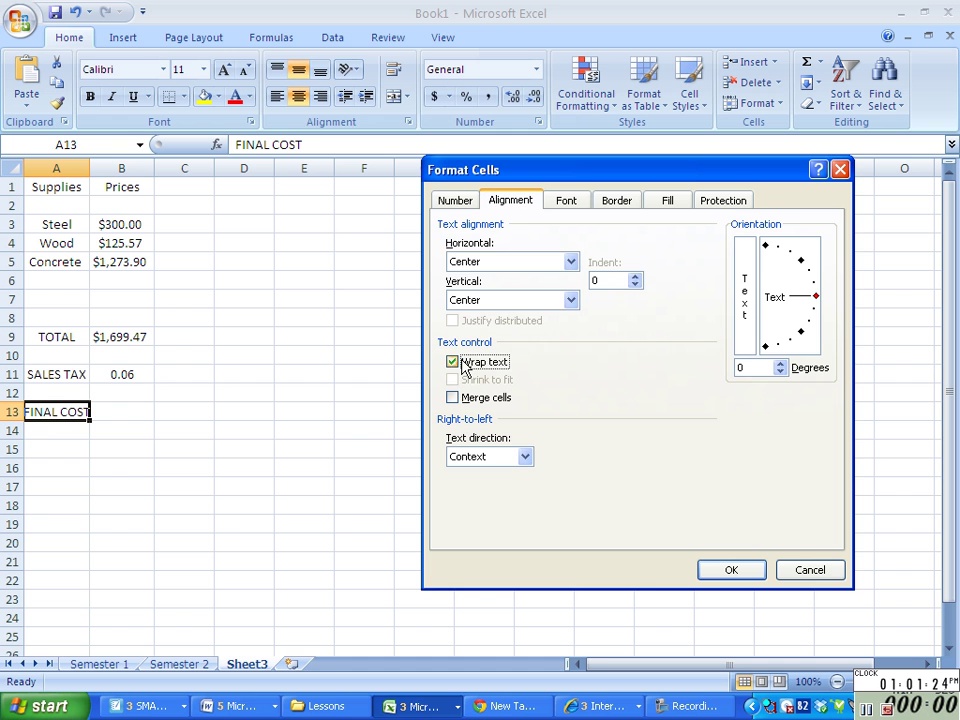
{"action": "left_click", "coordinate": [731, 570]}
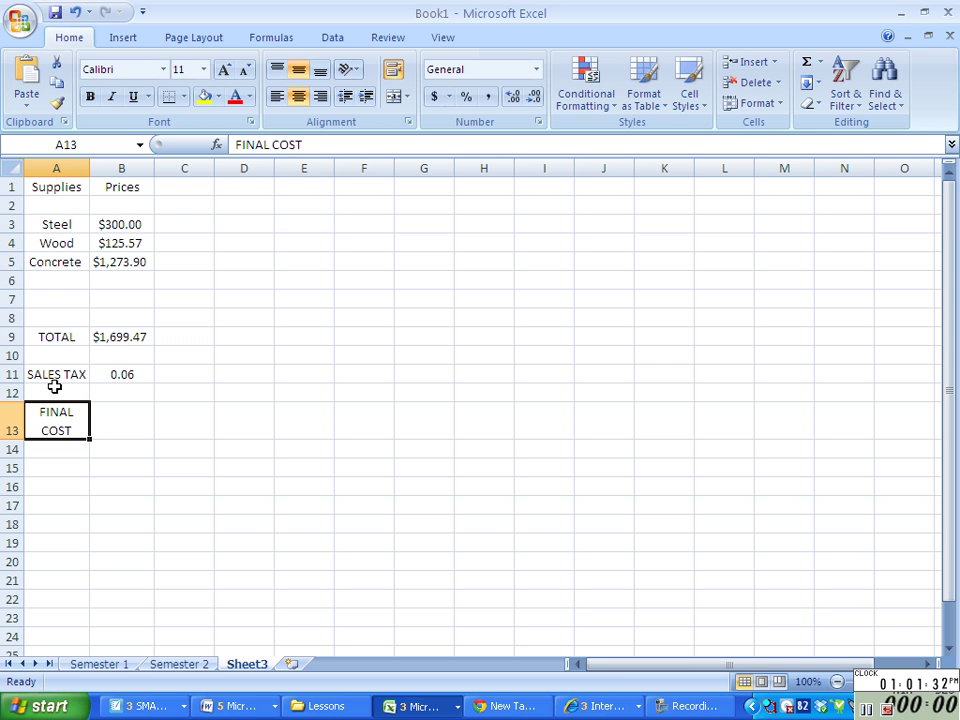
Insert the PRODUCT function into cell B13
{"action": "left_click", "coordinate": [132, 428]}
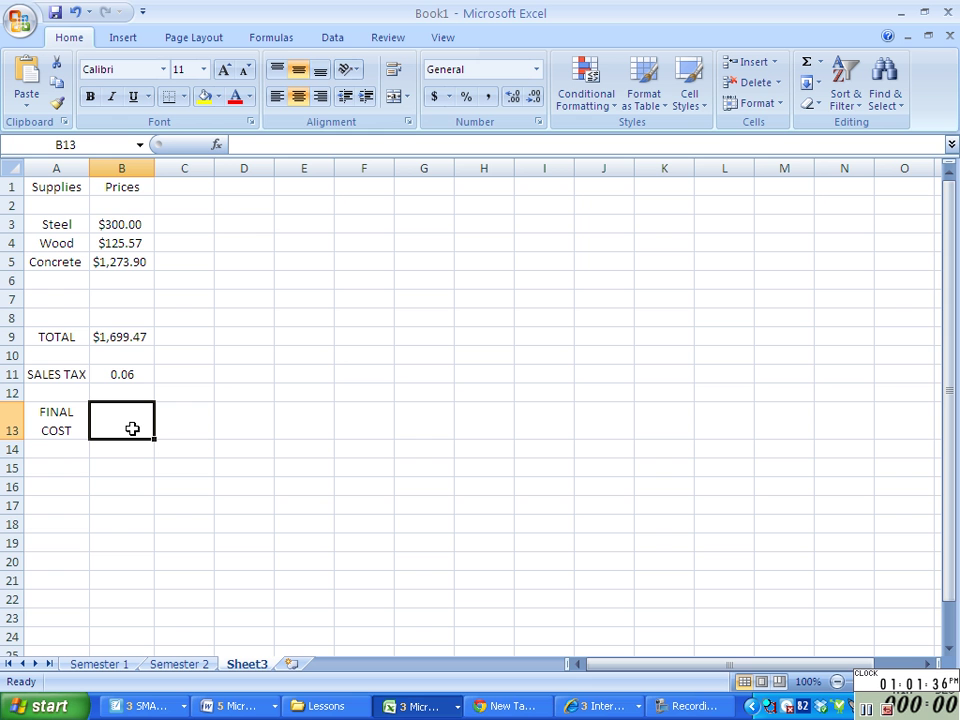
{"action": "left_click", "coordinate": [216, 145]}
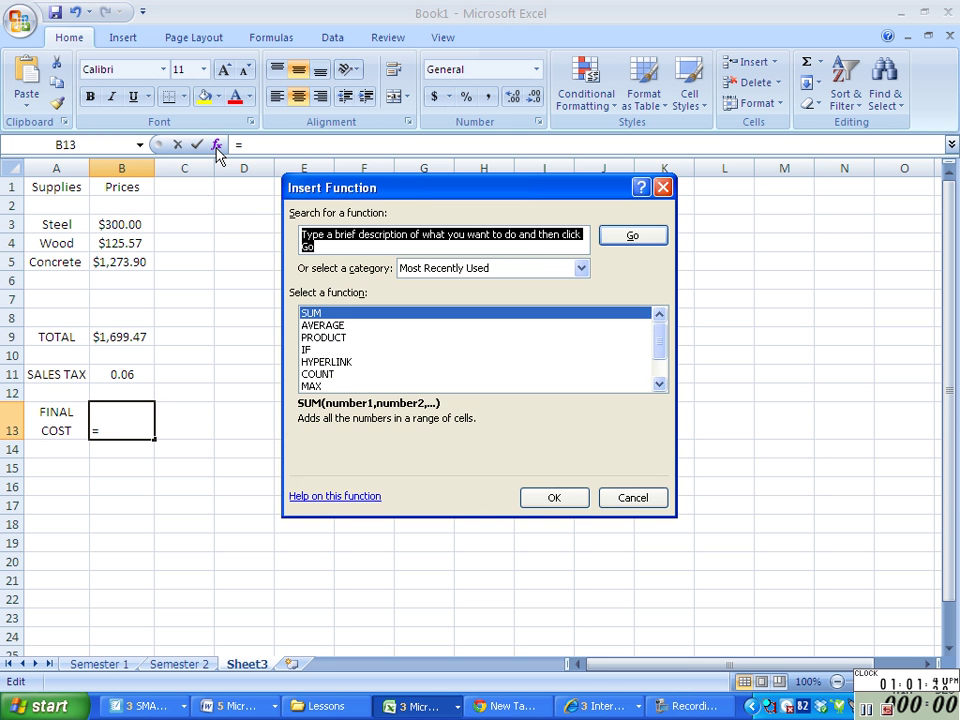
{"action": "left_click", "coordinate": [352, 339]}
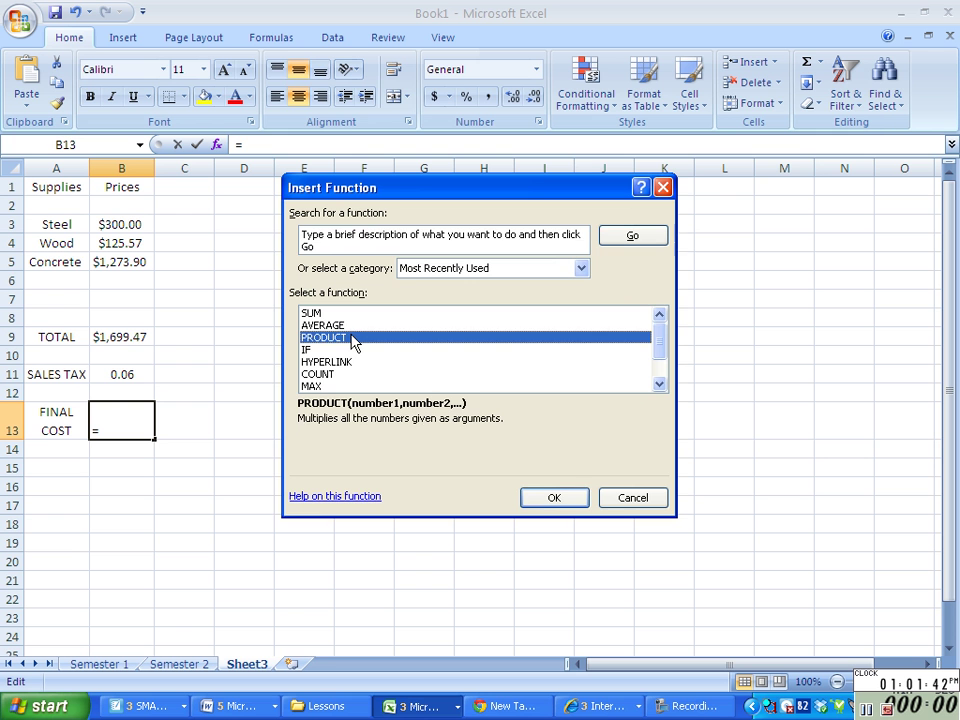
{"action": "left_click", "coordinate": [545, 496]}
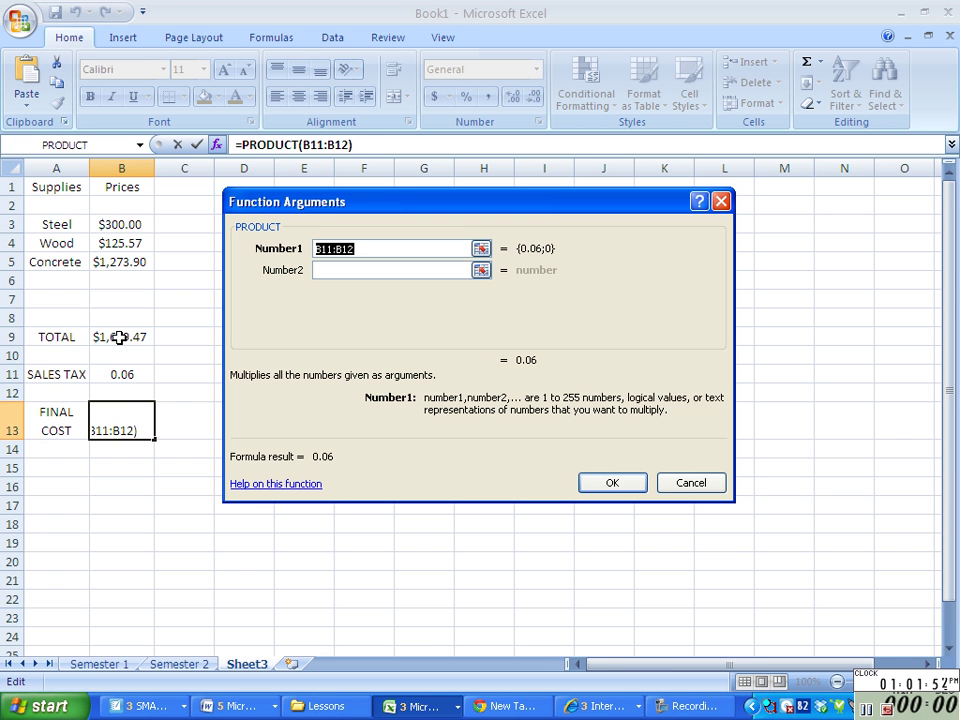
Give PRODUCT the factors B9, B11, B5, B4, B3, B3, B4, B5, producing 2.34828E+17
{"action": "left_click", "coordinate": [119, 338]}
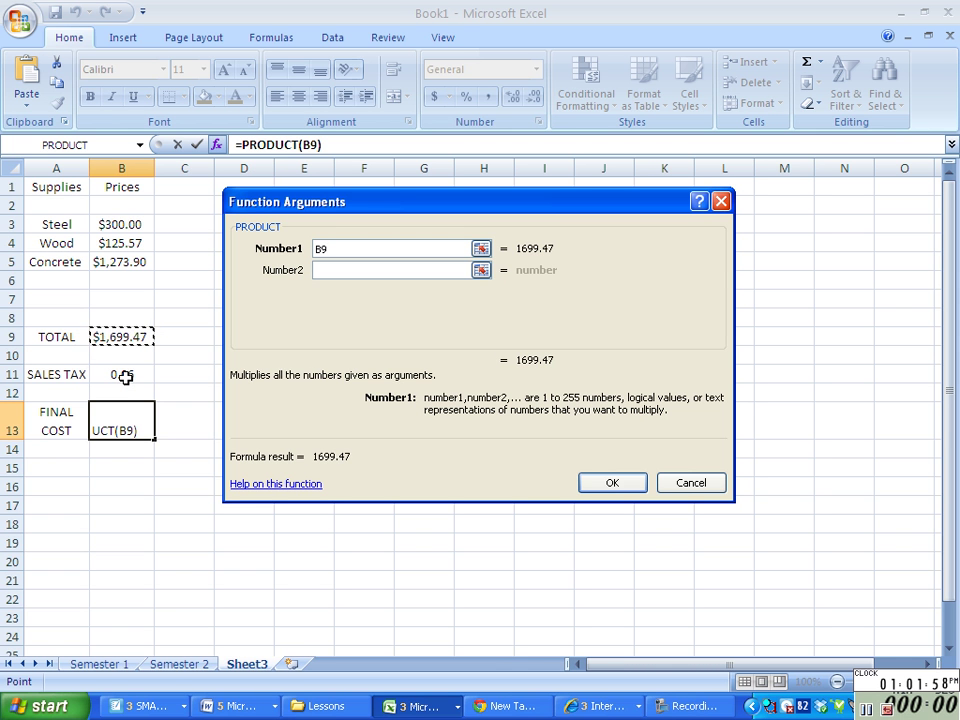
{"action": "left_click", "coordinate": [124, 375], "text": "ctrl"}
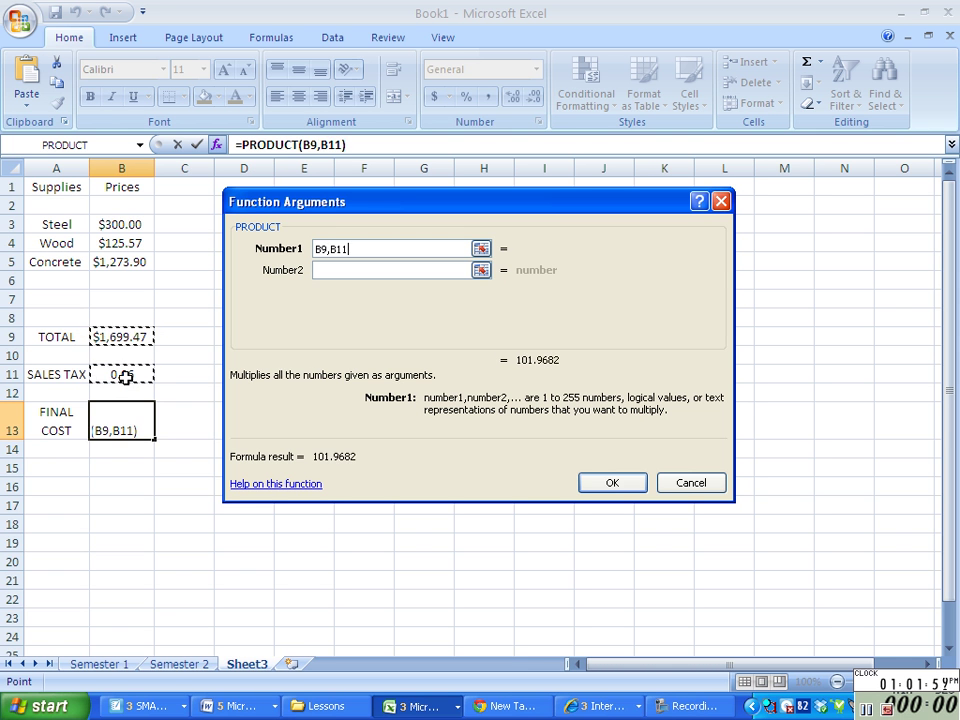
{"action": "left_click", "coordinate": [133, 264], "text": "ctrl"}
{"action": "left_click", "coordinate": [132, 241], "text": "ctrl"}
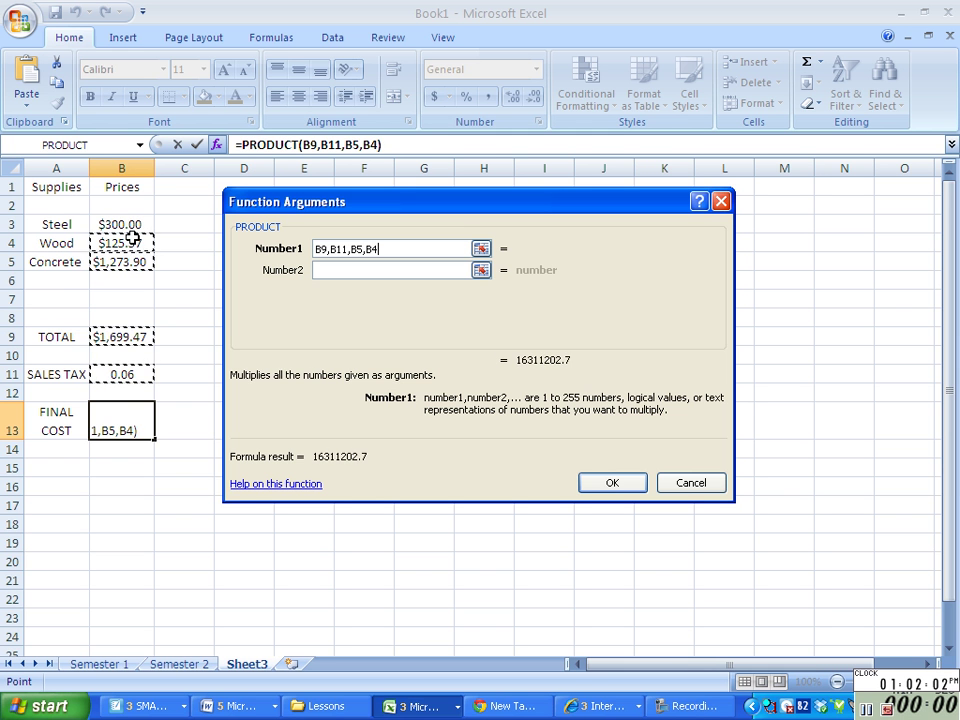
{"action": "left_click", "coordinate": [132, 224], "text": "ctrl"}
{"action": "left_click", "coordinate": [132, 224], "text": "ctrl"}
{"action": "left_click", "coordinate": [132, 243], "text": "ctrl"}
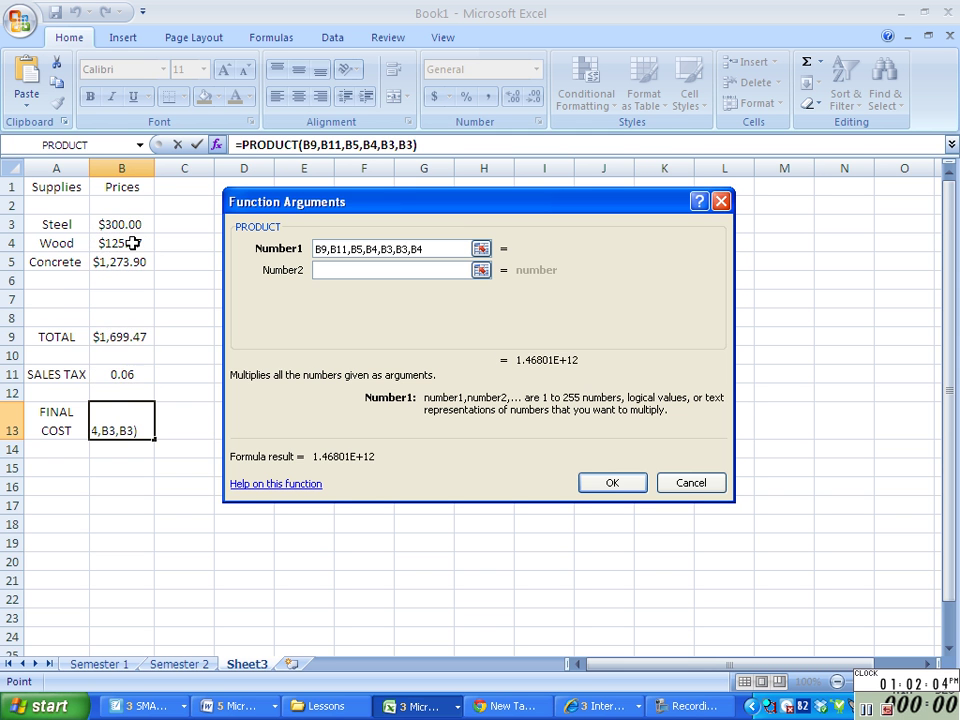
{"action": "left_click", "coordinate": [129, 262], "text": "ctrl"}
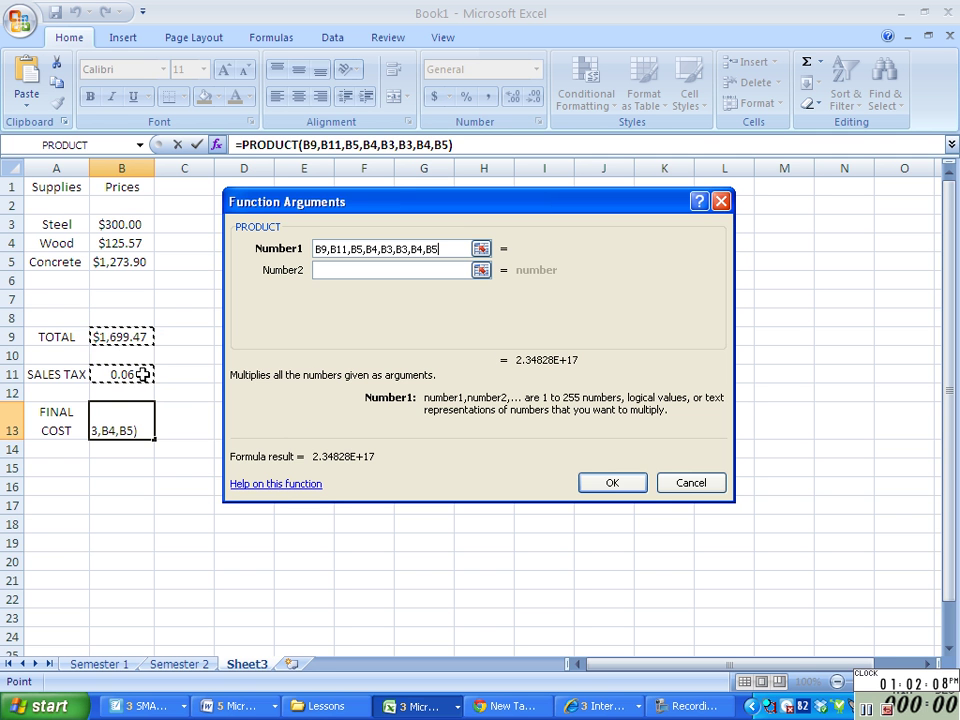
{"action": "left_click", "coordinate": [612, 483]}
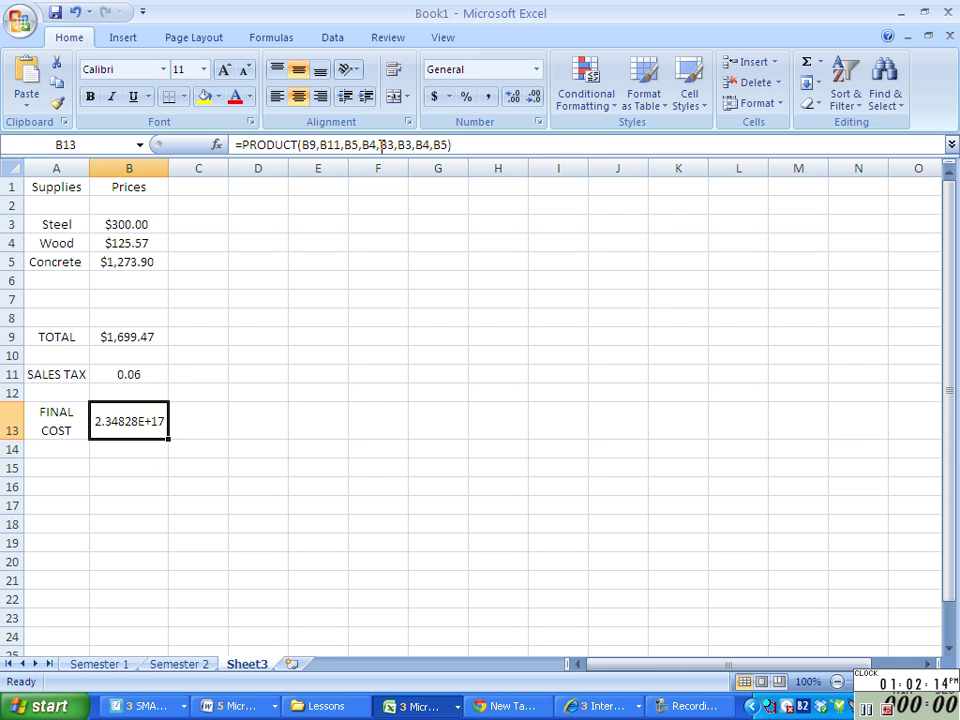
Replace B13's formula with =PRODUCT(B9,B11), showing 101.9682
{"action": "left_click", "coordinate": [73, 12]}
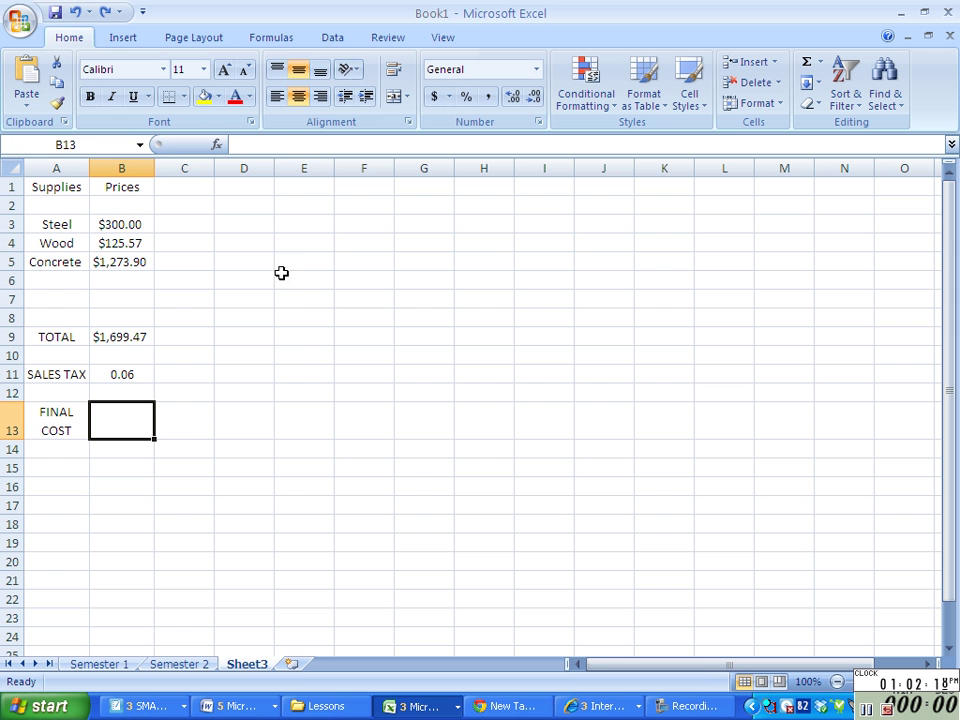
{"action": "left_click", "coordinate": [217, 145]}
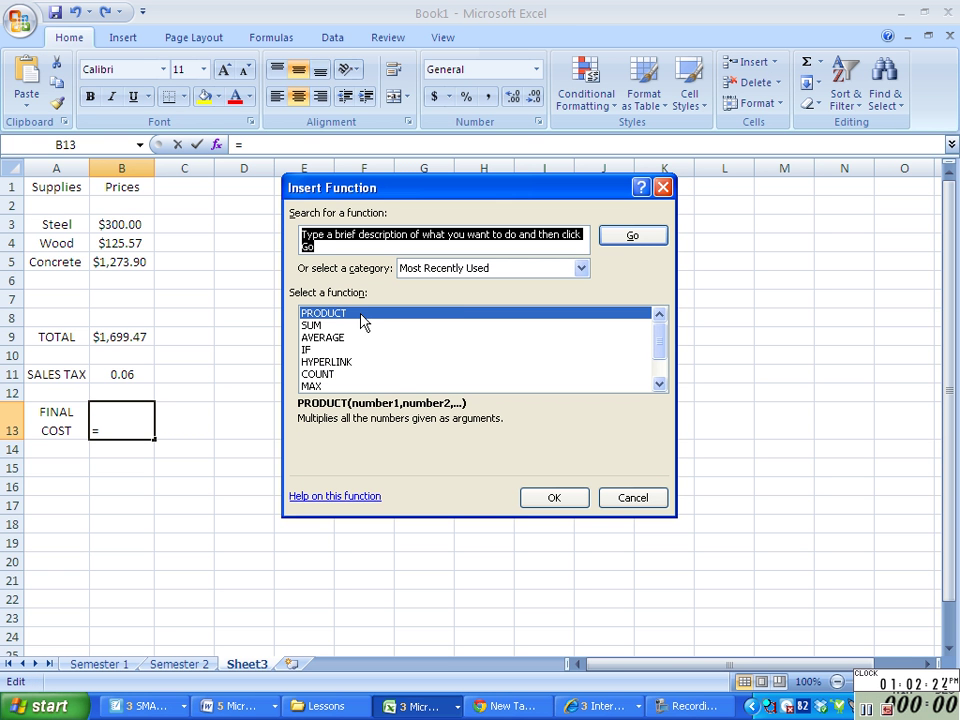
{"action": "left_click", "coordinate": [558, 502]}
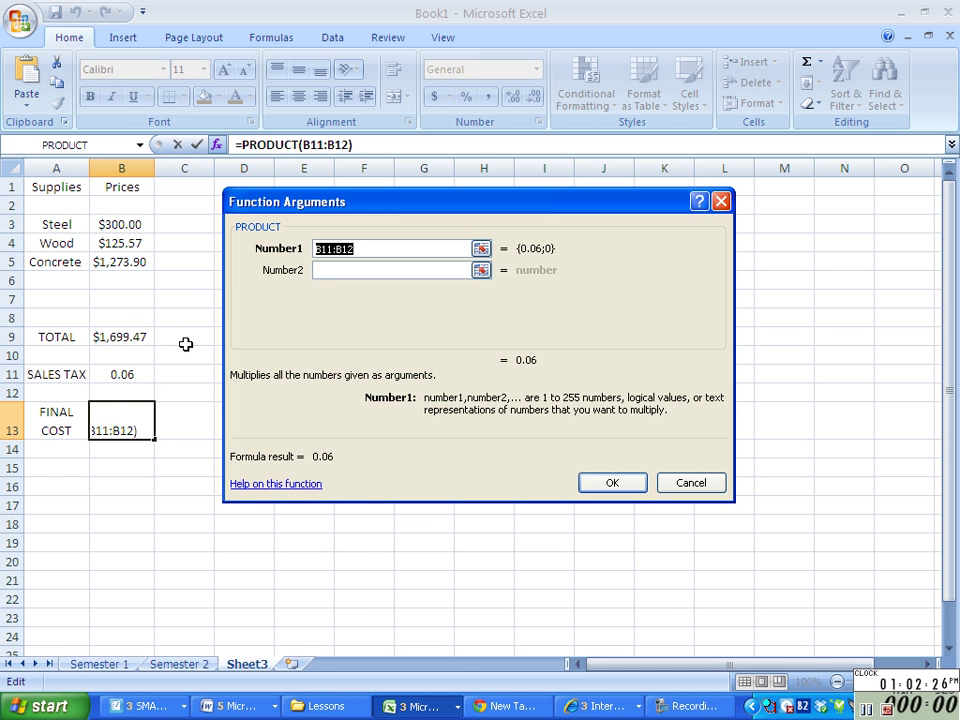
{"action": "left_click", "coordinate": [133, 338]}
{"action": "left_click", "coordinate": [134, 373], "text": "ctrl"}
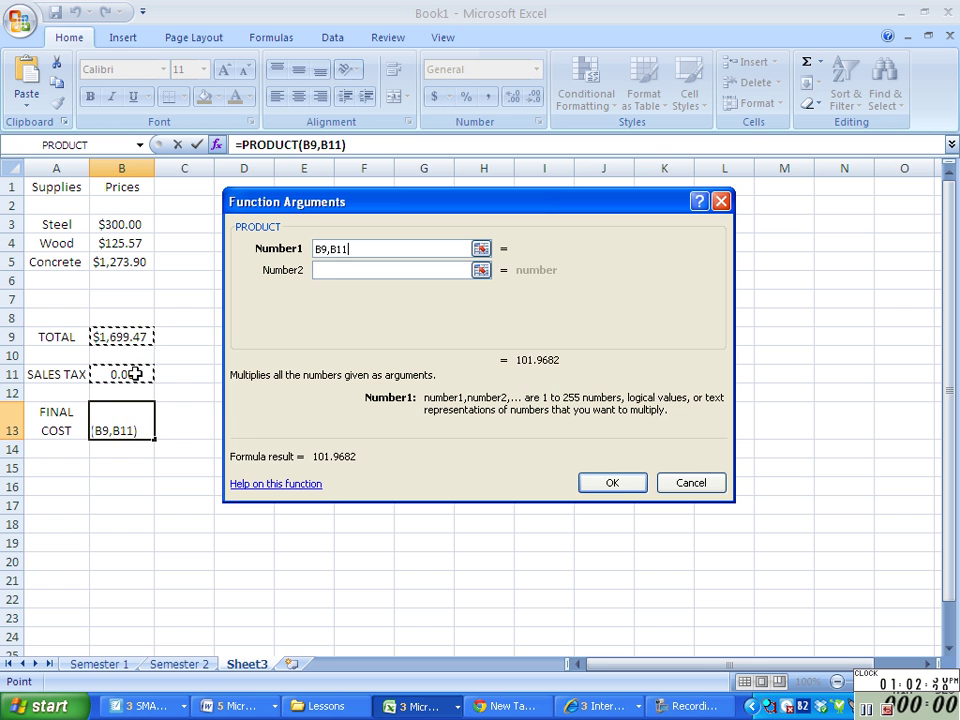
{"action": "left_click", "coordinate": [613, 483]}
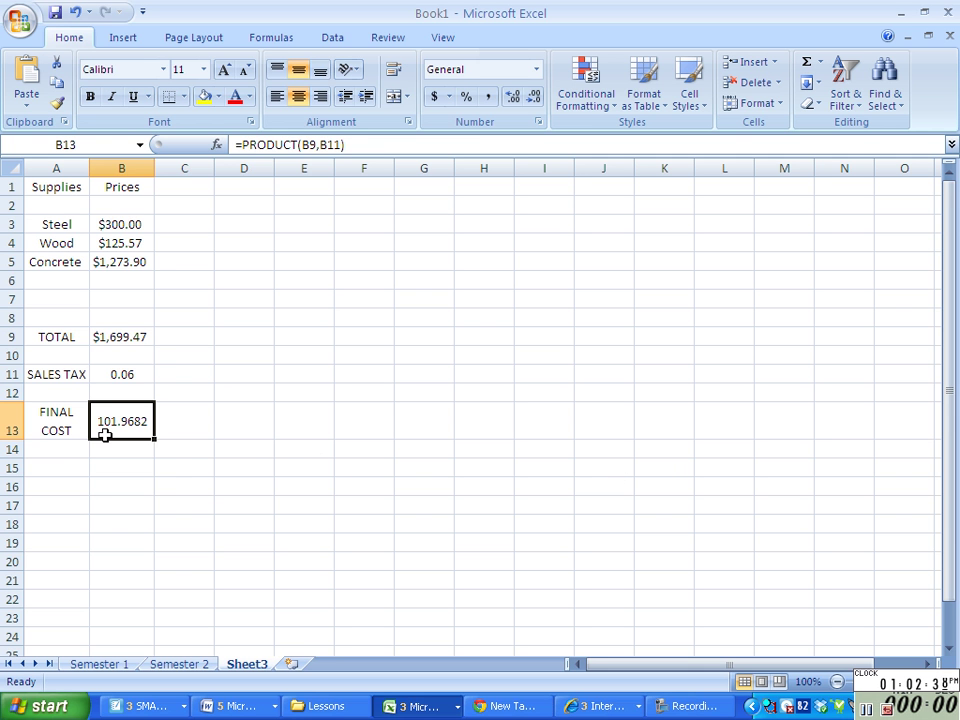
{"action": "right_click", "coordinate": [105, 435]}
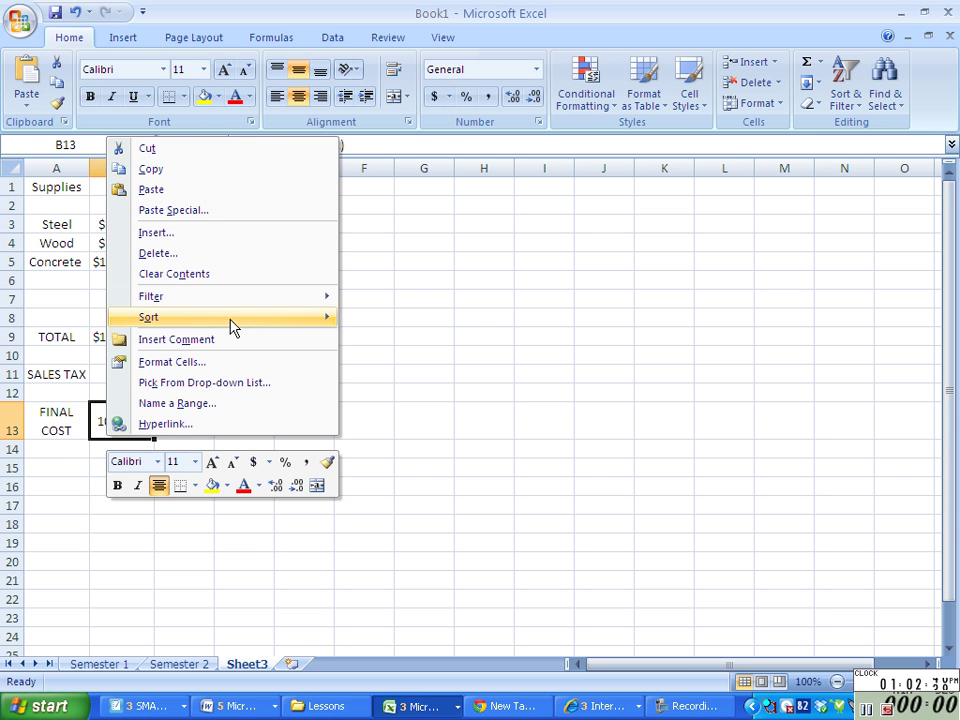
Format B13 as Currency with 2 decimal places so it reads $101.97
{"action": "left_click", "coordinate": [169, 362]}
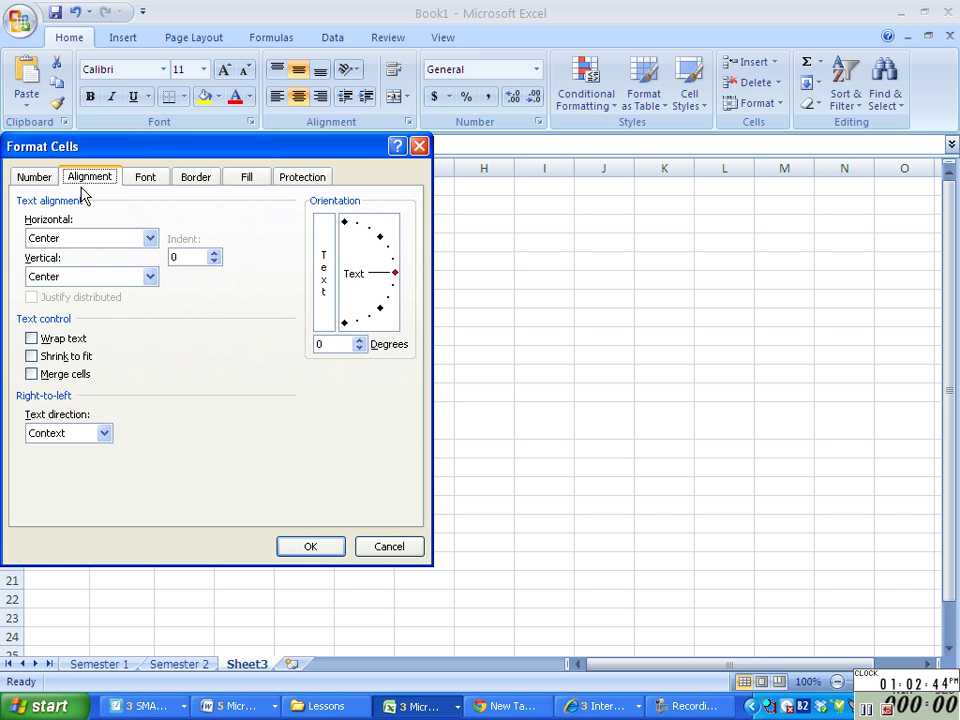
{"action": "left_click", "coordinate": [42, 180]}
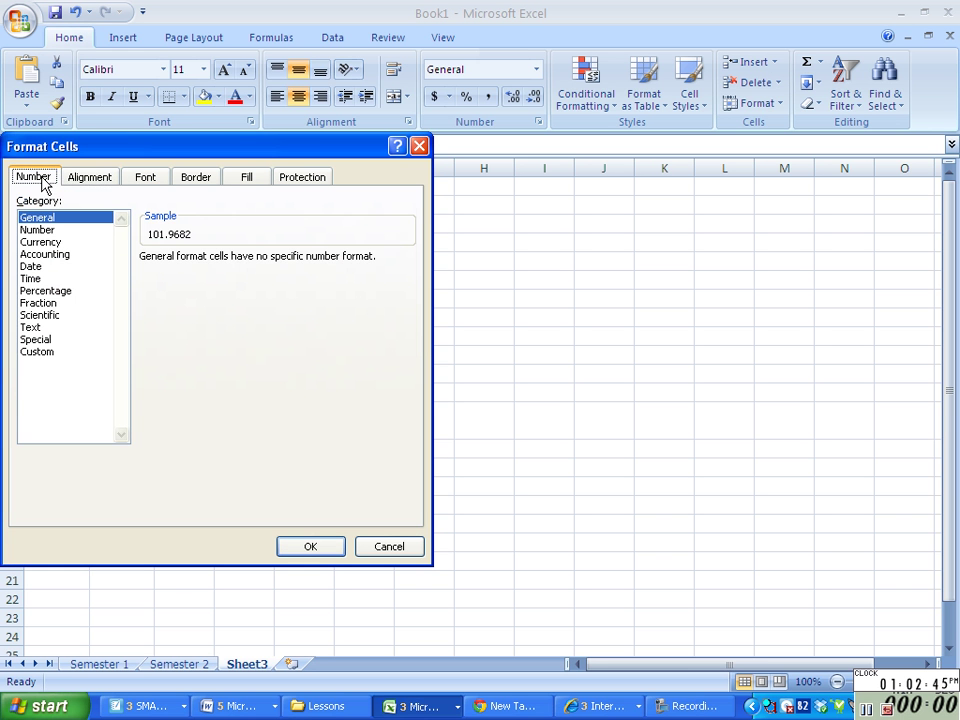
{"action": "left_click", "coordinate": [45, 230]}
{"action": "left_click", "coordinate": [68, 246]}
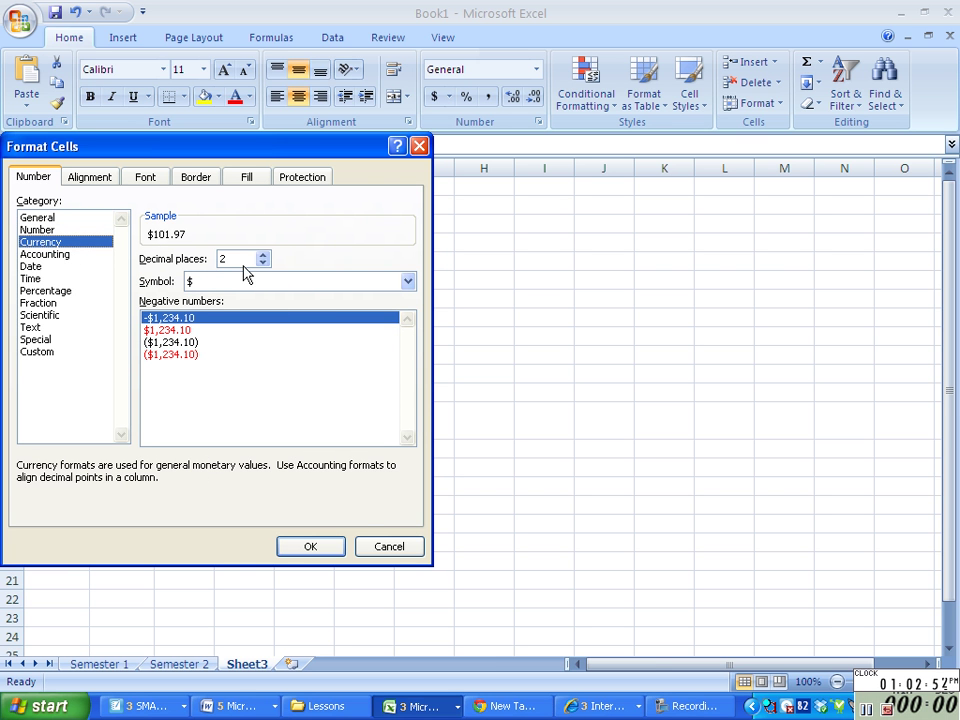
{"action": "left_click", "coordinate": [327, 545]}
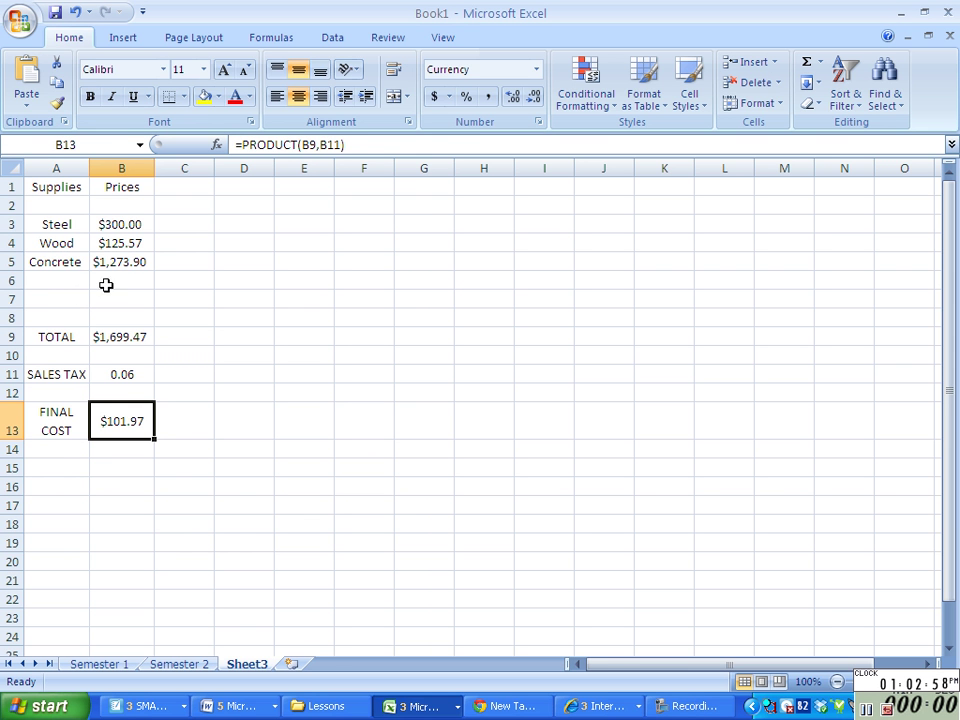
{"action": "left_click", "coordinate": [137, 243]}
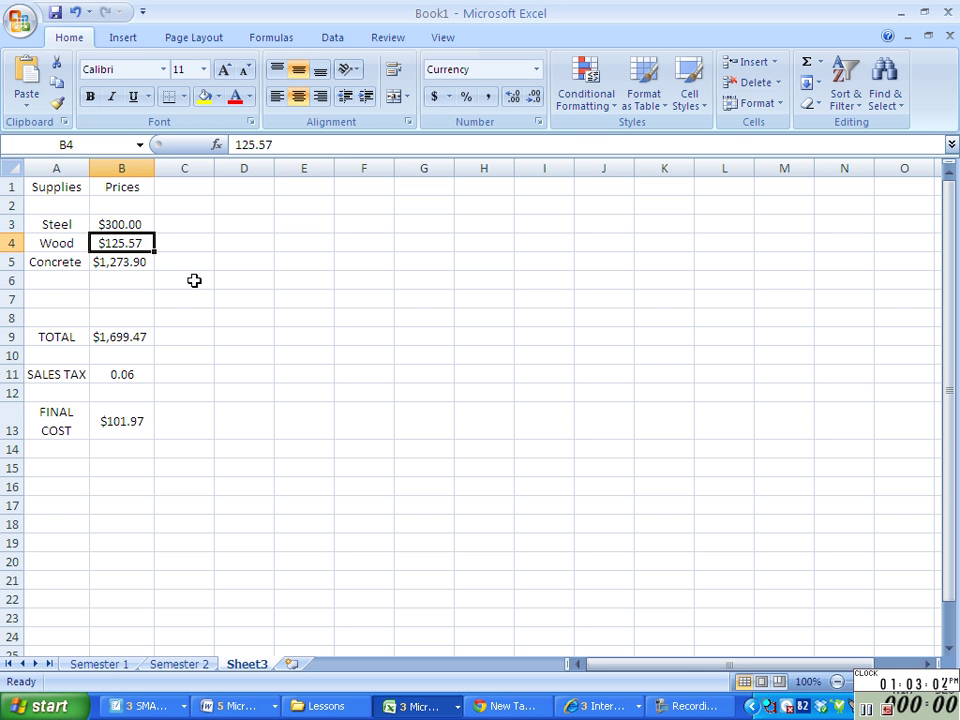
Enter 500 as the Wood price in B4, then check the recalculated TOTAL in B9 and tax in B13
{"action": "type", "text": "500"}
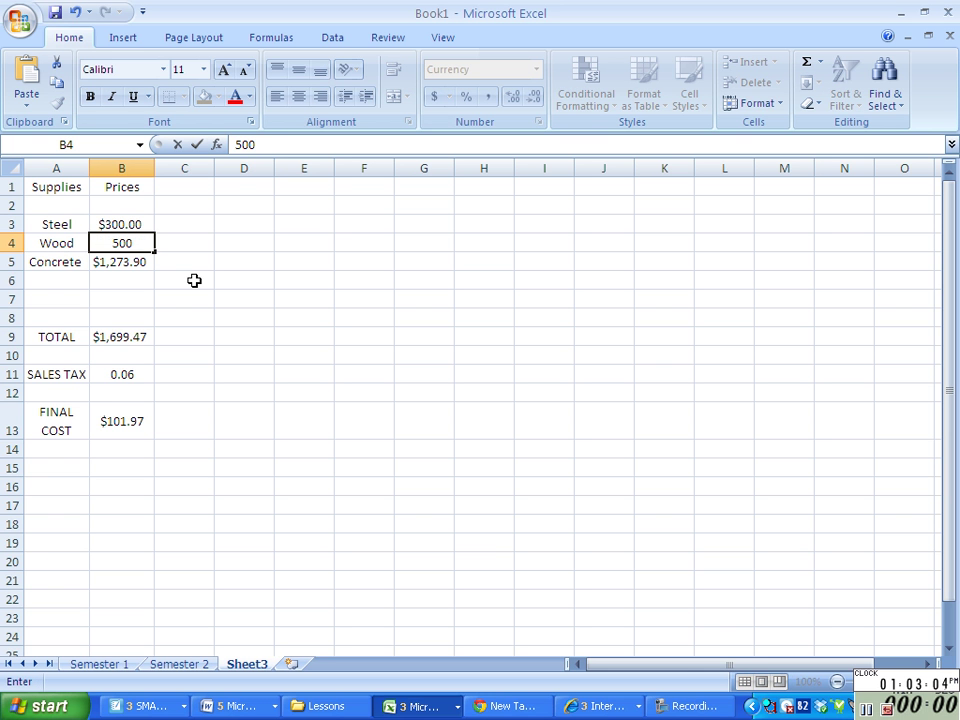
{"action": "key", "text": "Return"}
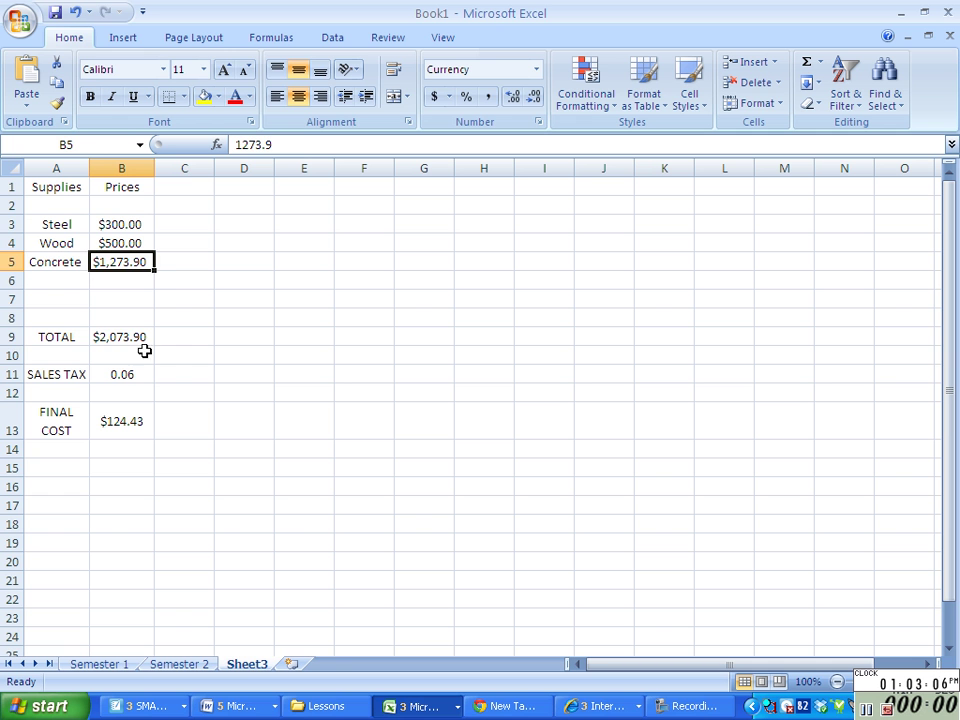
{"action": "left_click", "coordinate": [148, 338]}
{"action": "left_click", "coordinate": [137, 420]}
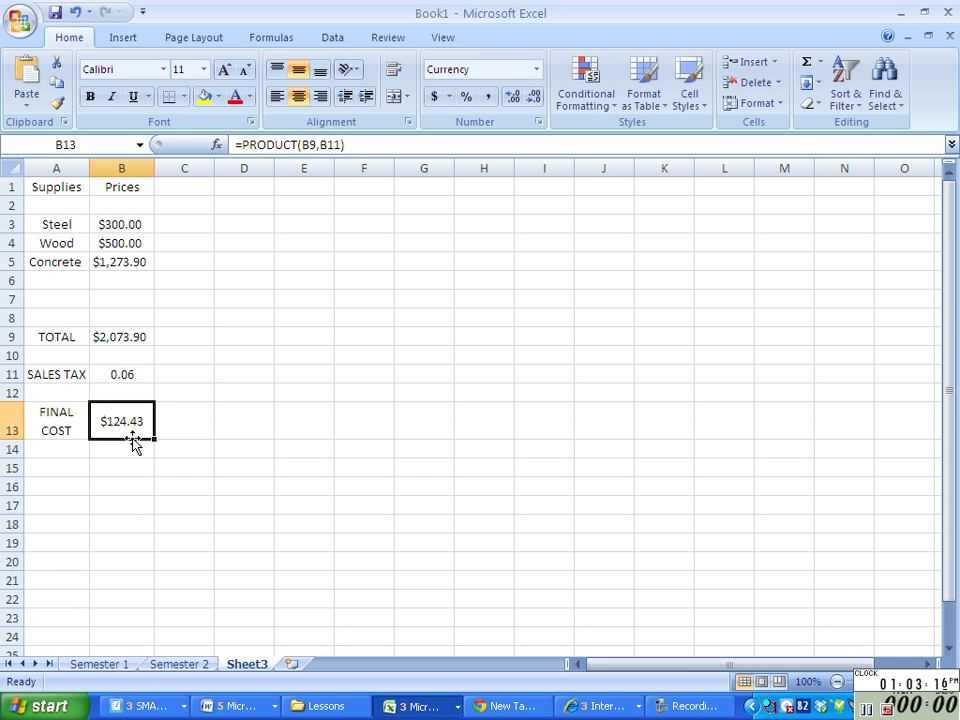
Move the FINAL COST label from A13 to A15
{"action": "left_click", "coordinate": [54, 471]}
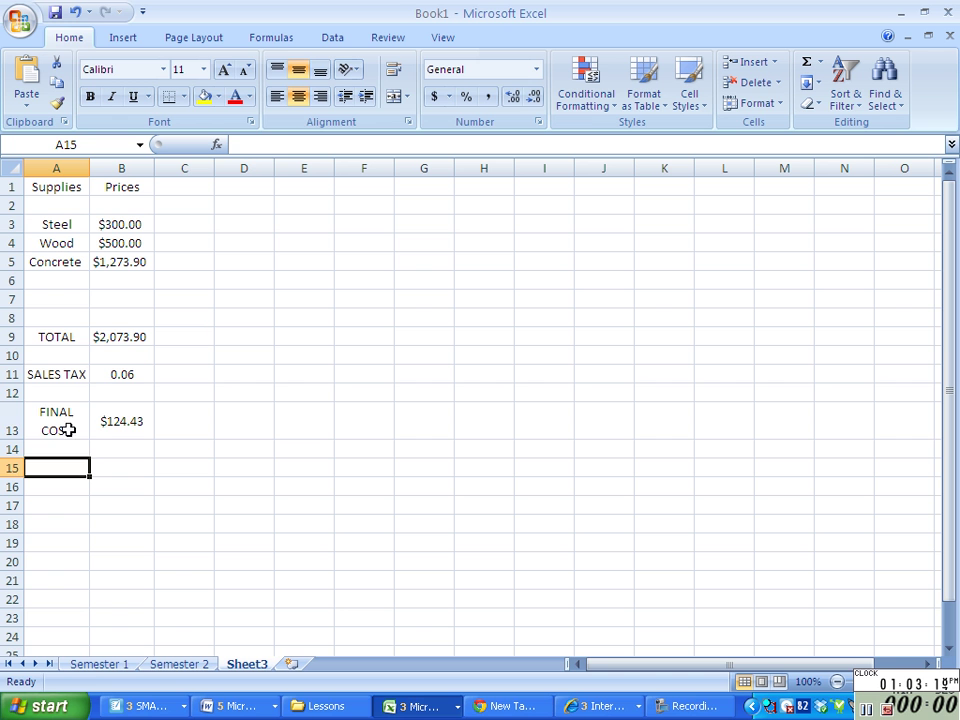
{"action": "left_click", "coordinate": [67, 428]}
{"action": "key", "text": "ctrl+c"}
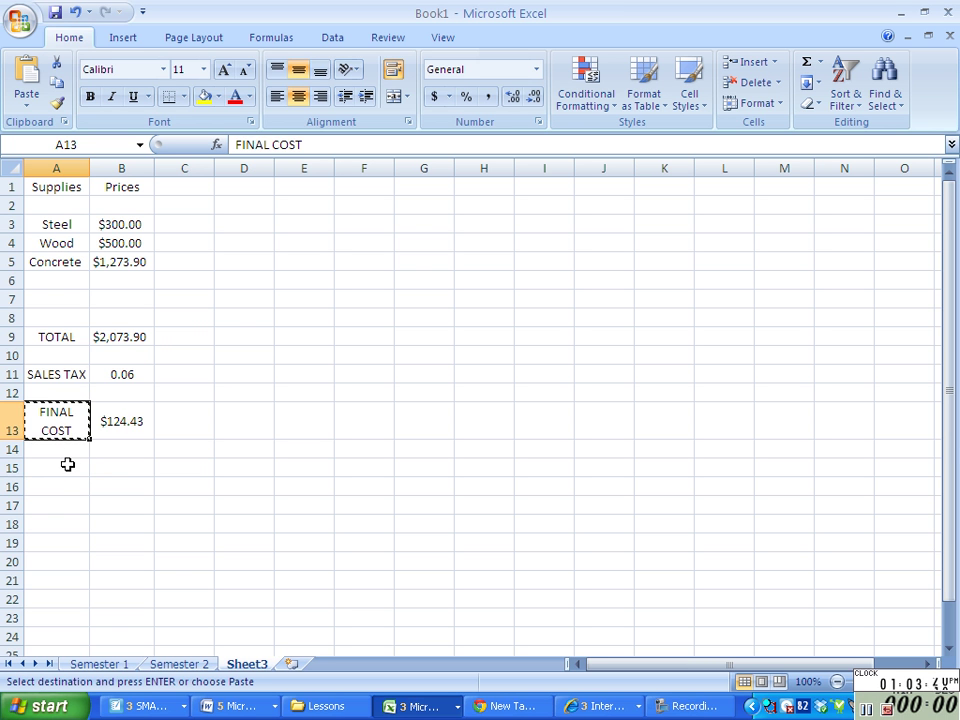
{"action": "left_click", "coordinate": [67, 468]}
{"action": "key", "text": "ctrl+v"}
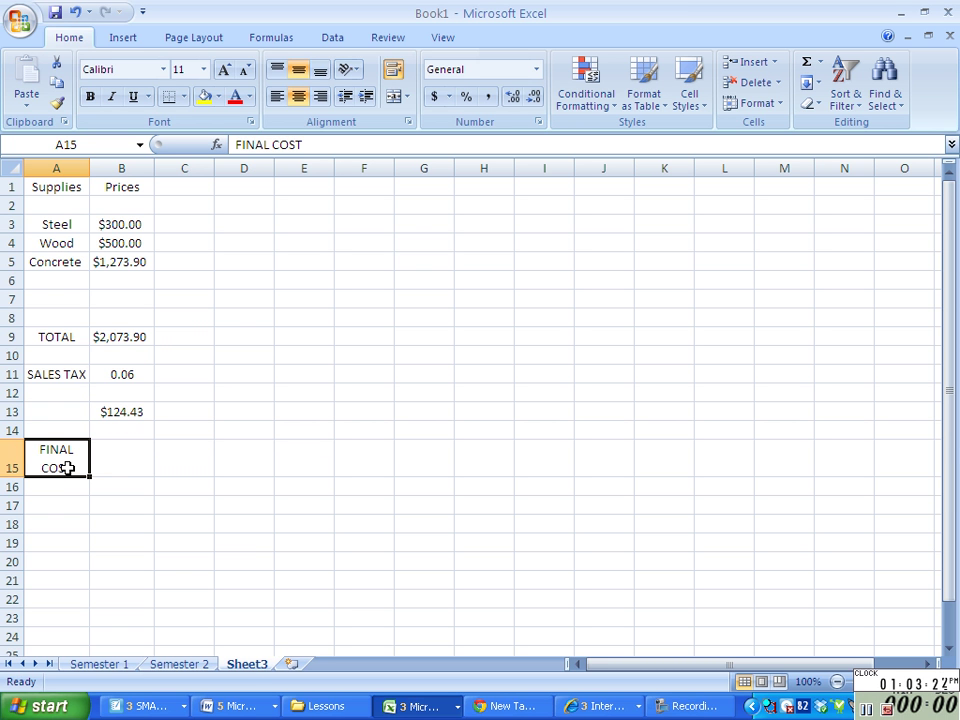
Enter =SUM(B9,B13) in B15 to get the FINAL COST of $2,198.33
{"action": "left_click", "coordinate": [122, 459]}
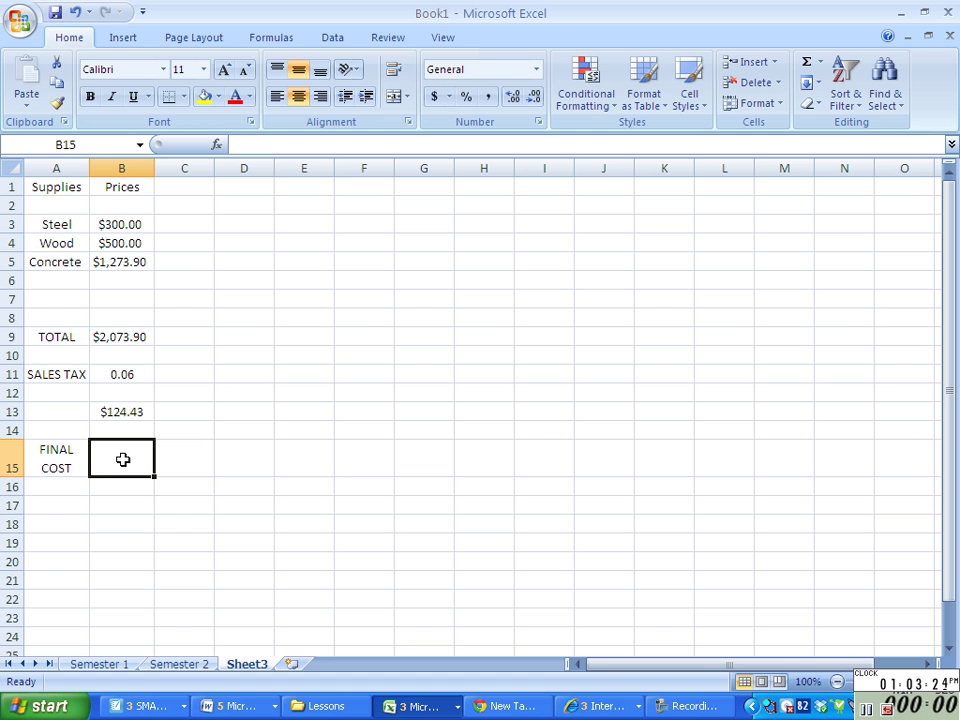
{"action": "left_click", "coordinate": [218, 147]}
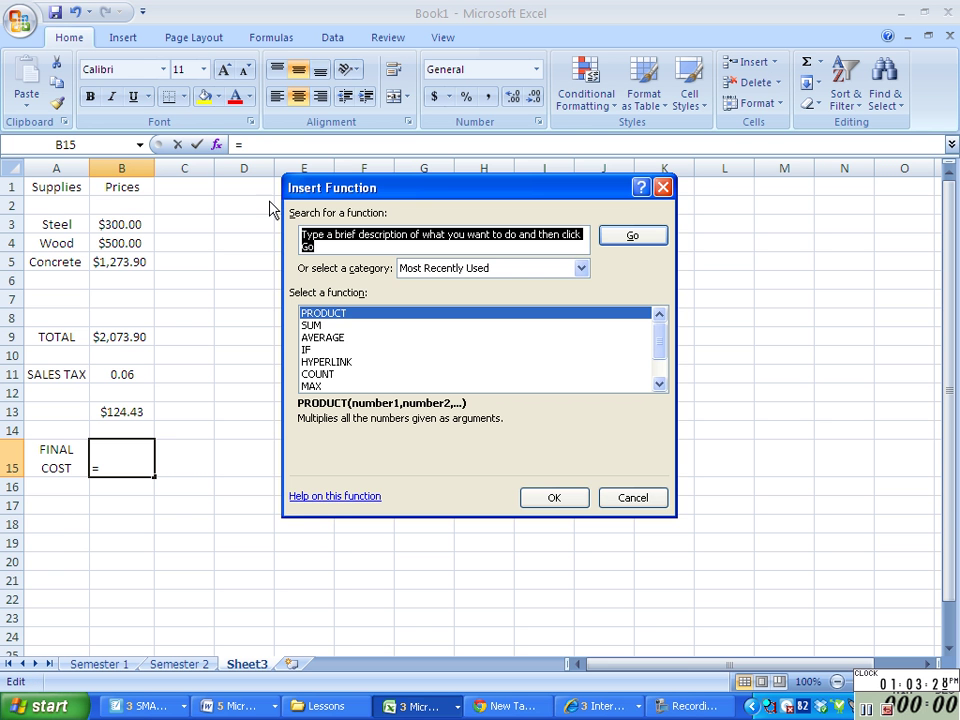
{"action": "left_click", "coordinate": [352, 326]}
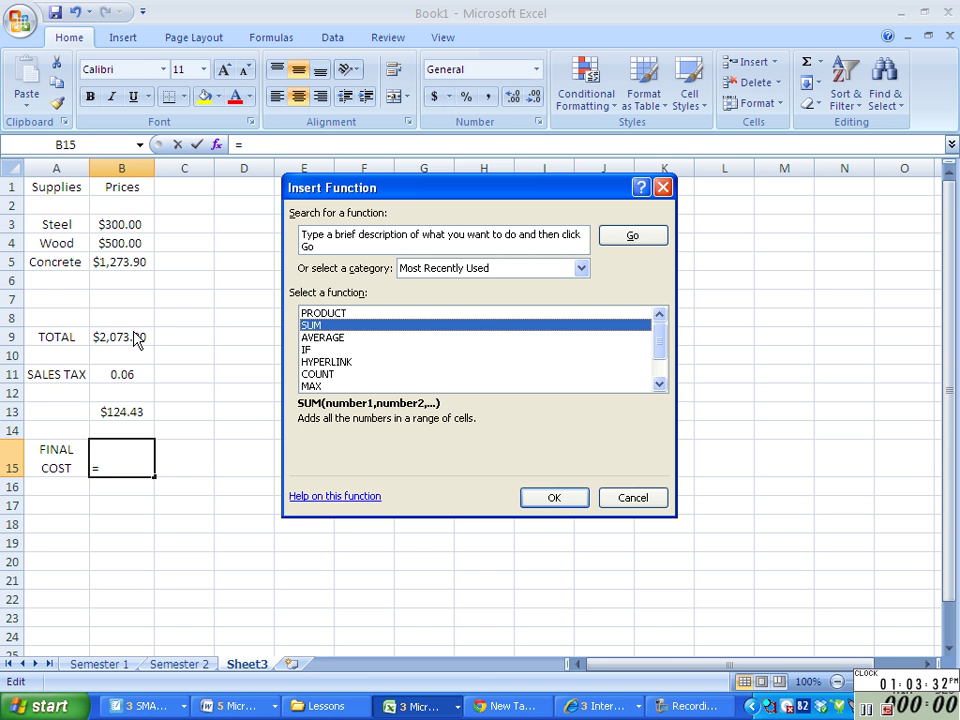
{"action": "left_click", "coordinate": [558, 503]}
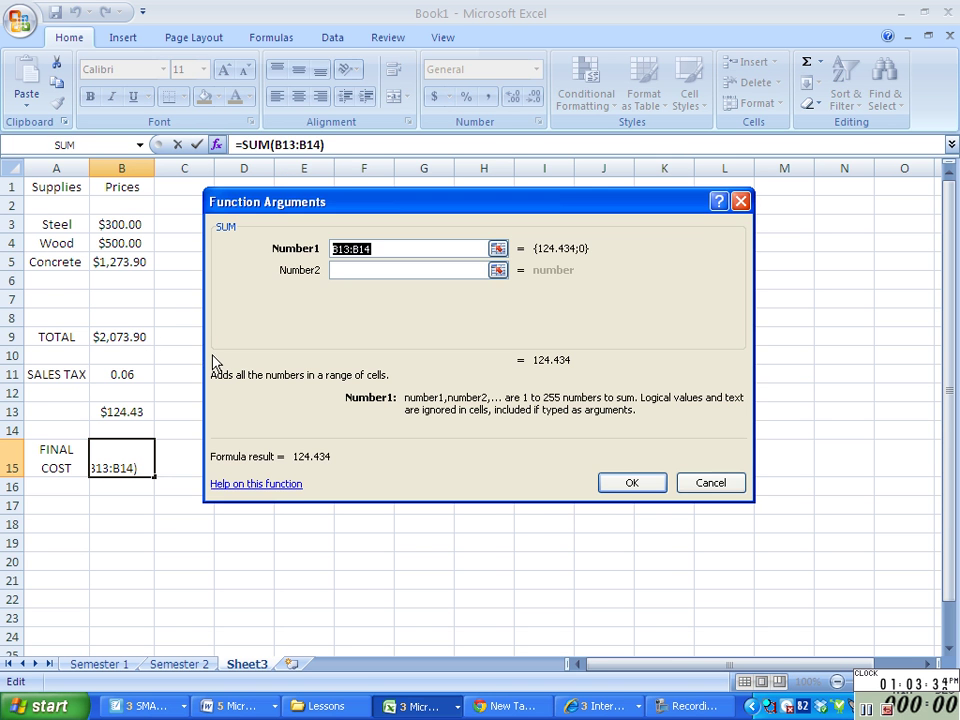
{"action": "left_click", "coordinate": [138, 337]}
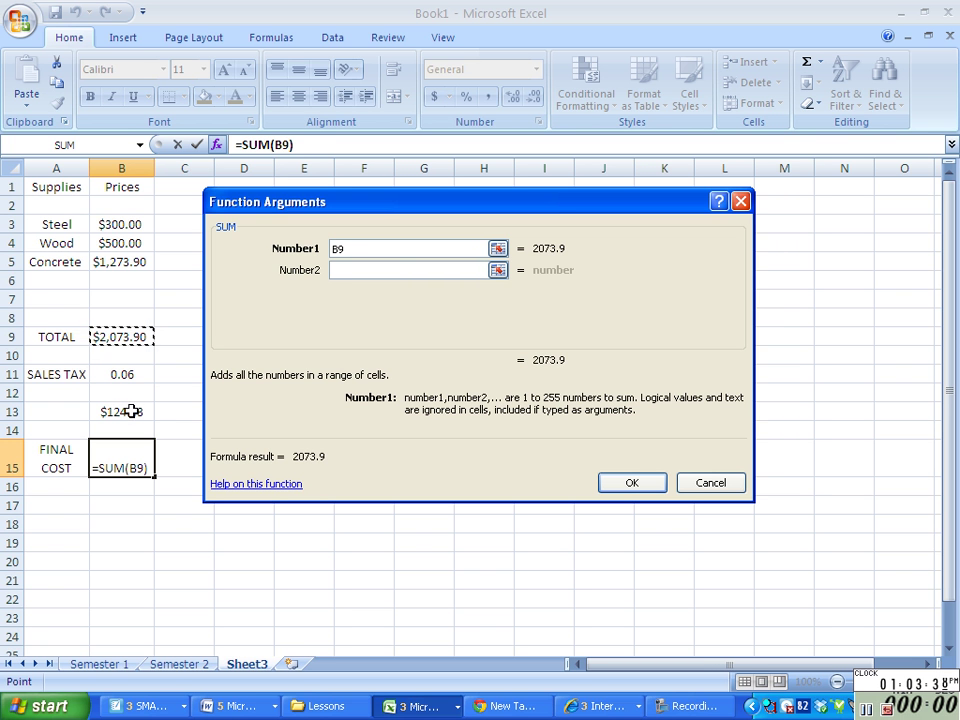
{"action": "left_click", "coordinate": [131, 411], "text": "ctrl"}
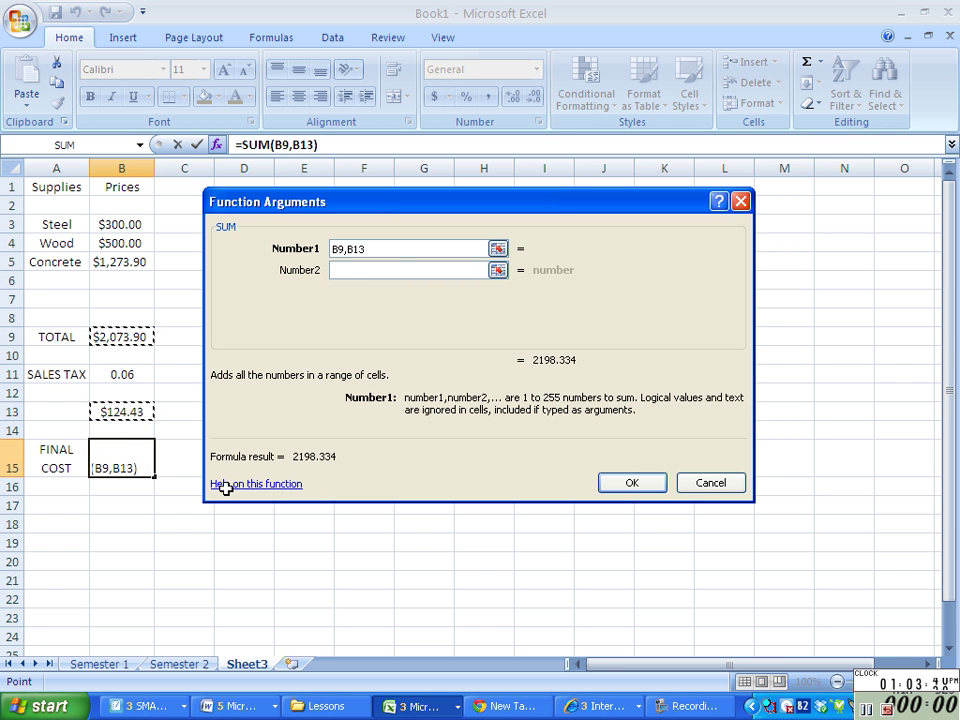
{"action": "left_click", "coordinate": [658, 484]}
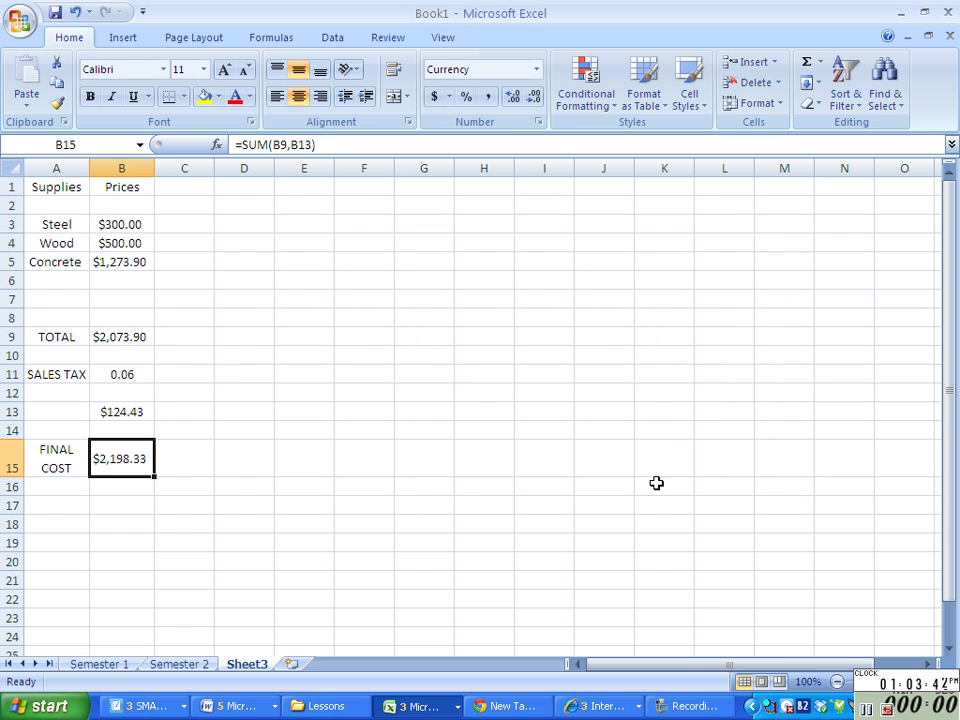